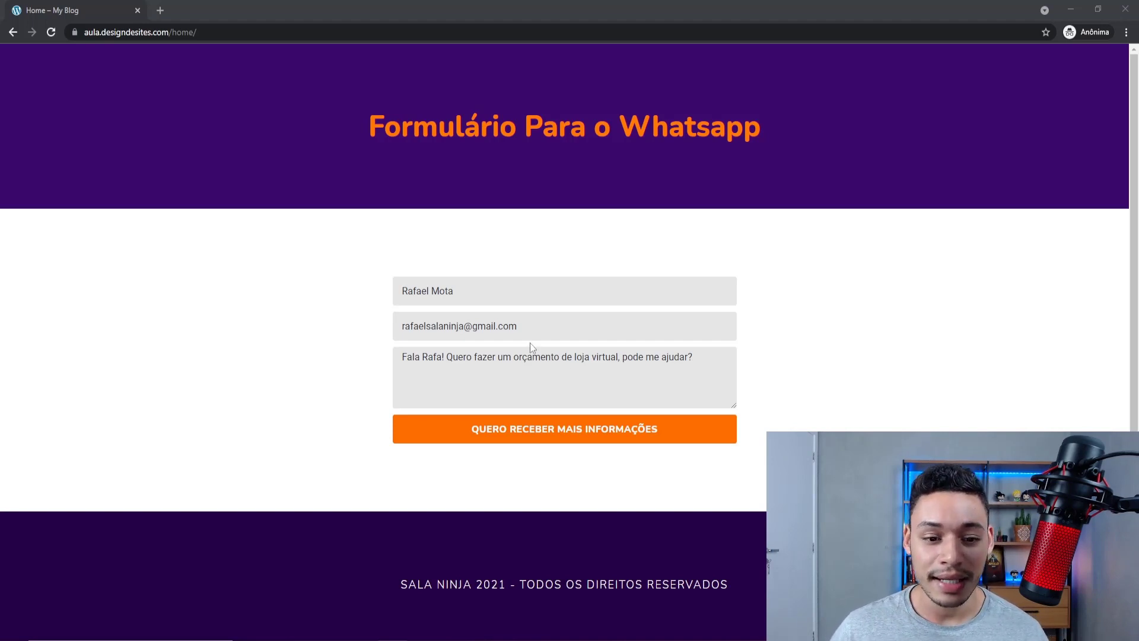
# Step: Fill in the live page's Nome, Email and Mensagem fields and submit with QUERO RECEBER MAIS INFORMAÇÕES
pyautogui.tripleClick(425, 301)
pyautogui.click(439, 325)
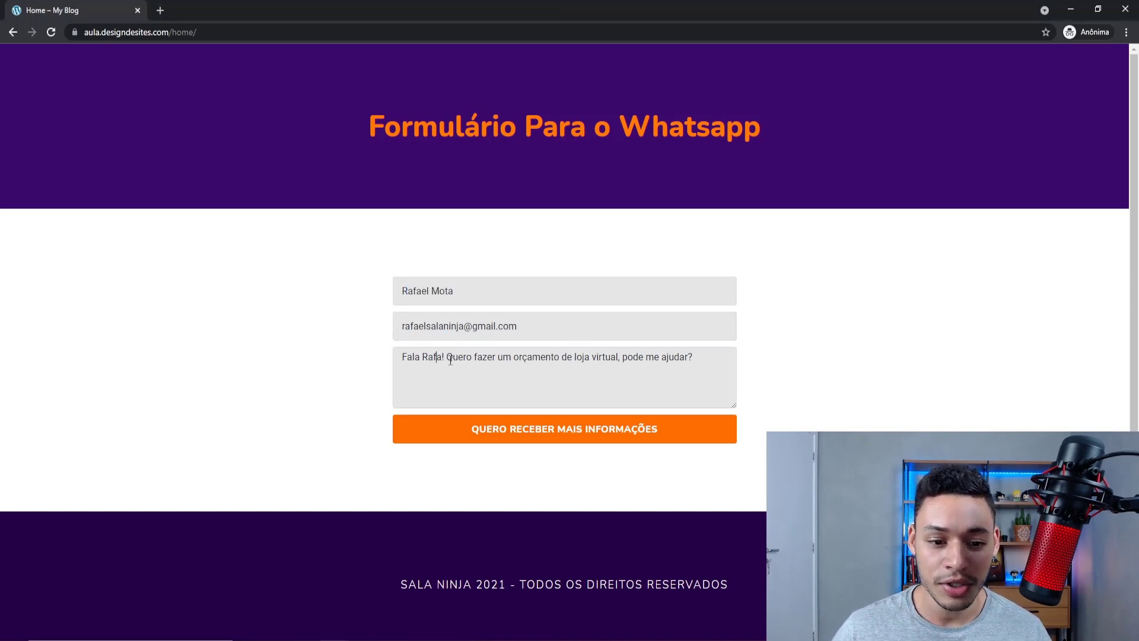
pyautogui.click(609, 437)
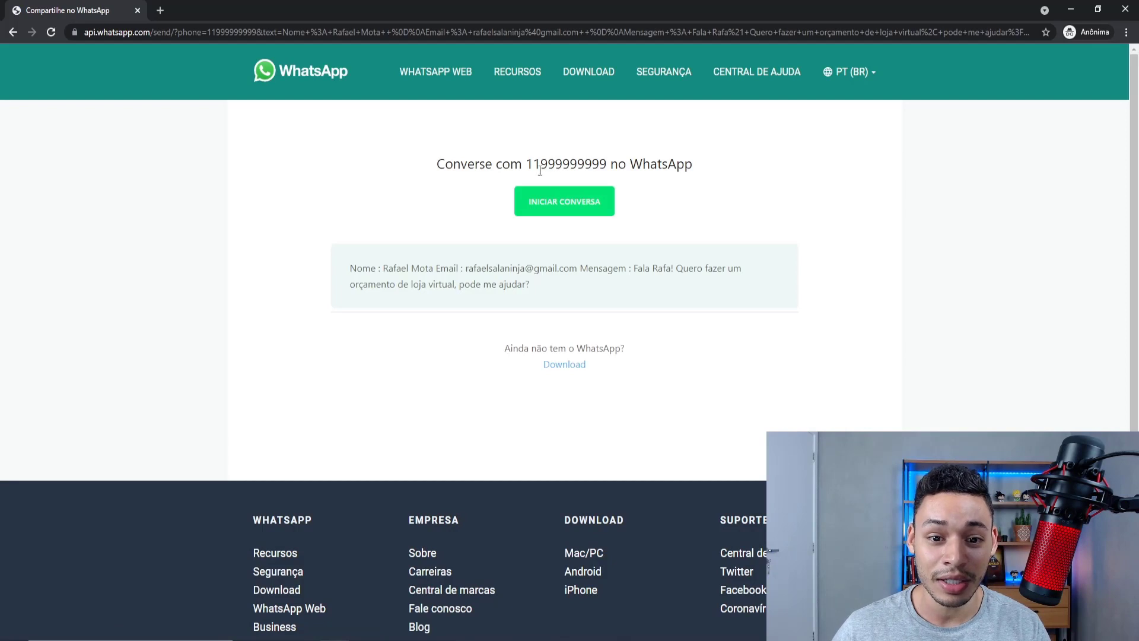
pyautogui.moveTo(540, 164); pyautogui.dragTo(577, 164)
pyautogui.click(536, 288)
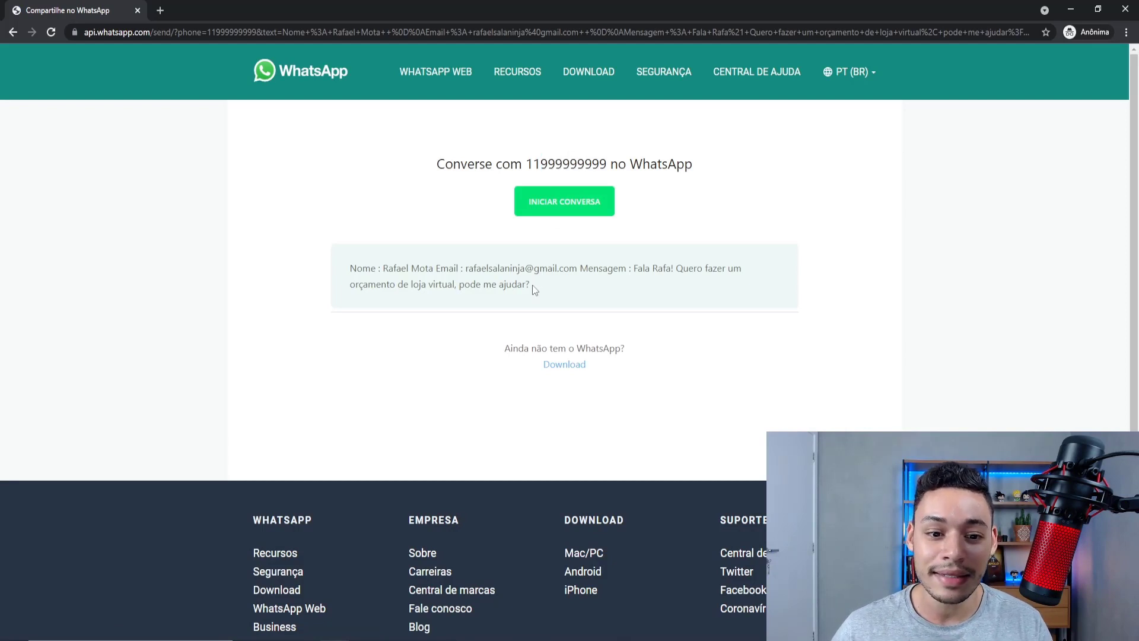
pyautogui.moveTo(350, 268); pyautogui.dragTo(675, 286)
pyautogui.click(583, 302)
pyautogui.click(679, 314)
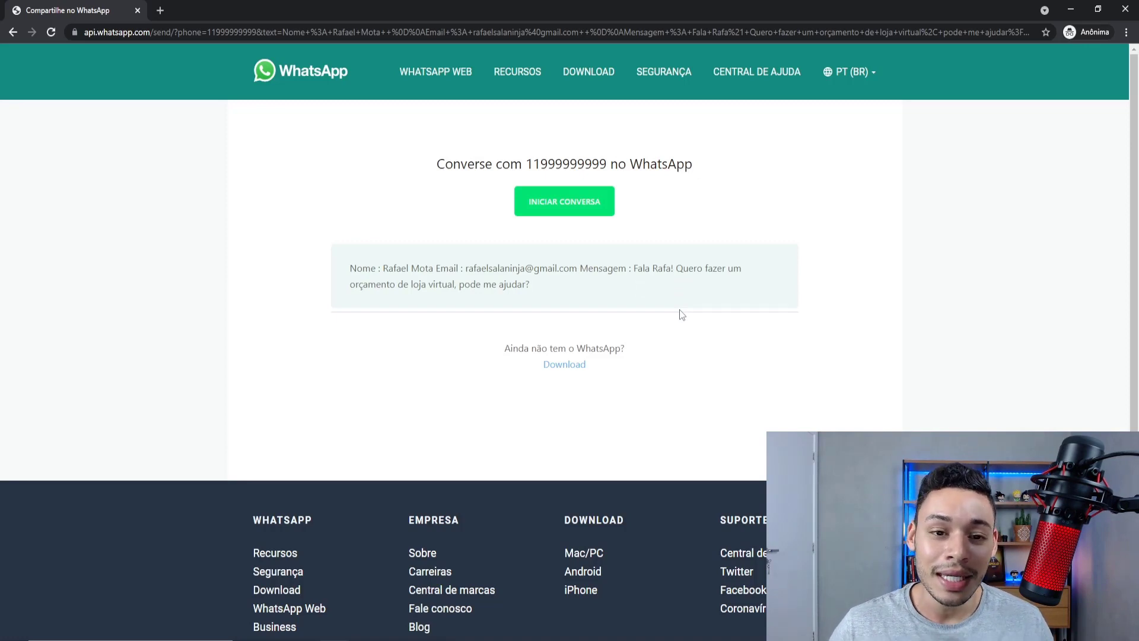
# Step: Go back from the WhatsApp send page to the site's form page
pyautogui.click(12, 31)
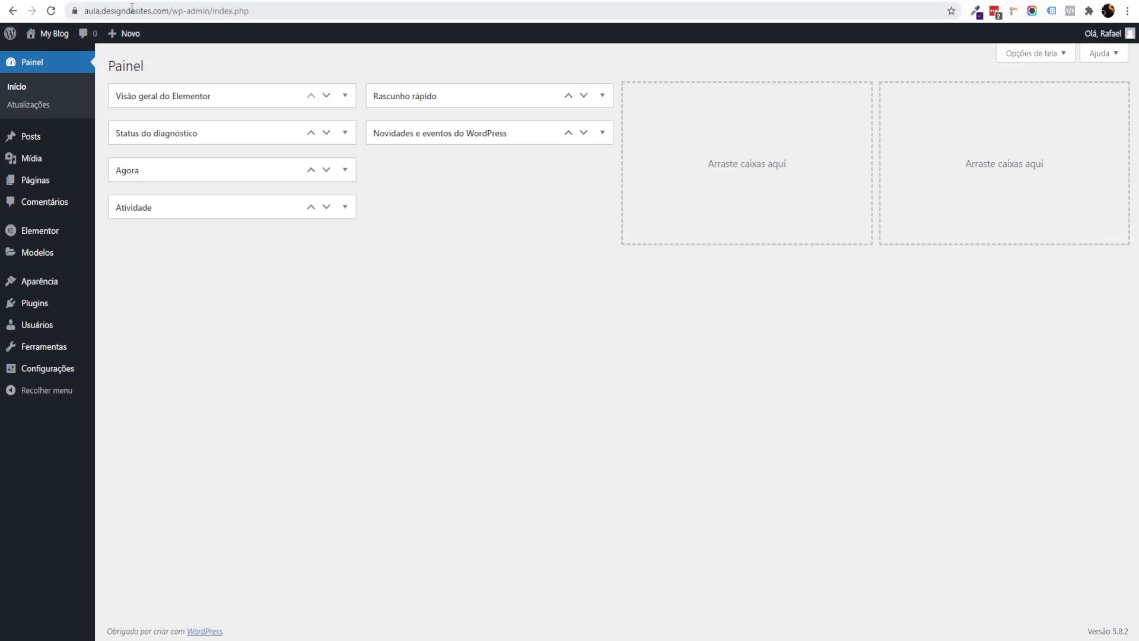
# Step: Search the plugin directory under Plugins > Adicionar novo for 'Extensions for Elementor Form'
pyautogui.moveTo(135, 11); pyautogui.dragTo(249, 11)
pyautogui.click(777, 212)
pyautogui.moveTo(44, 305)
pyautogui.click(149, 328)
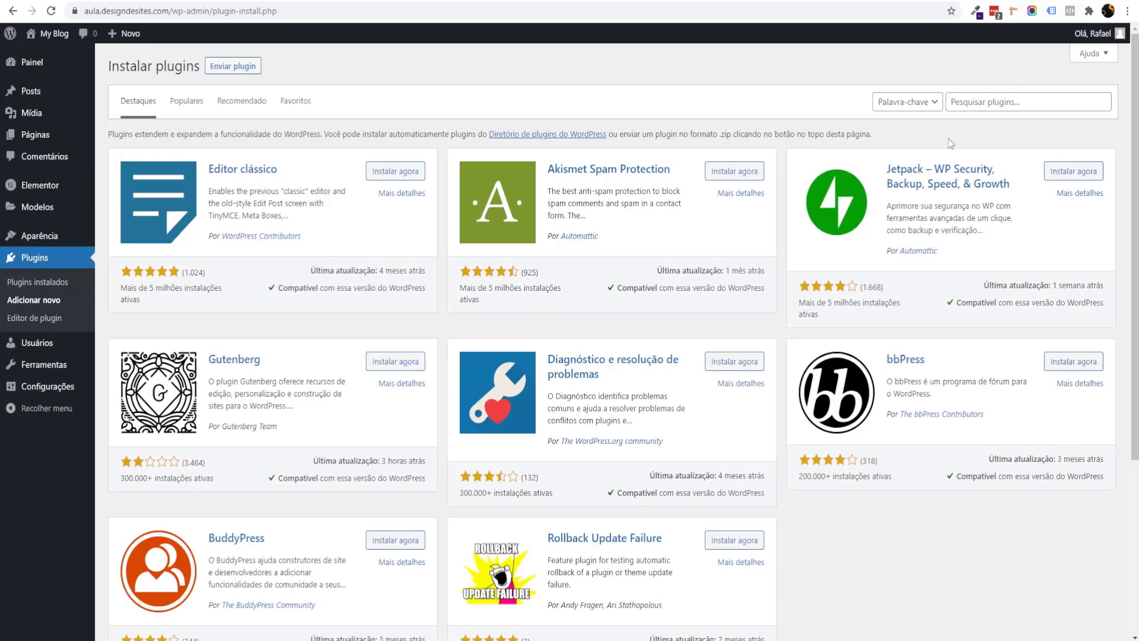
pyautogui.click(958, 102)
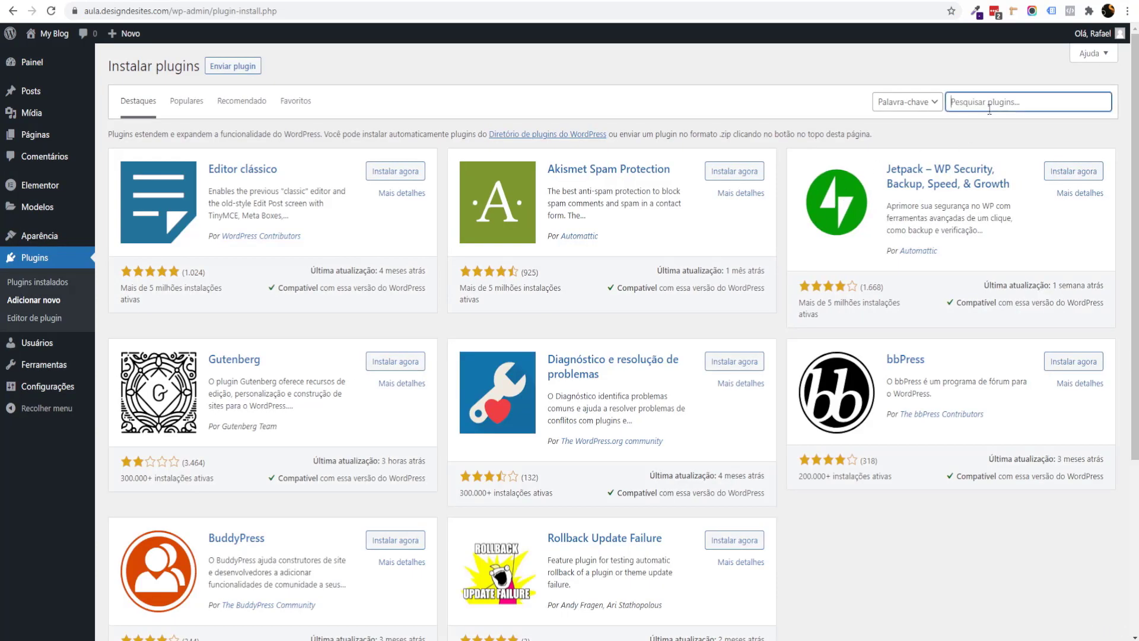
pyautogui.write('Extensions for Elementor Form')
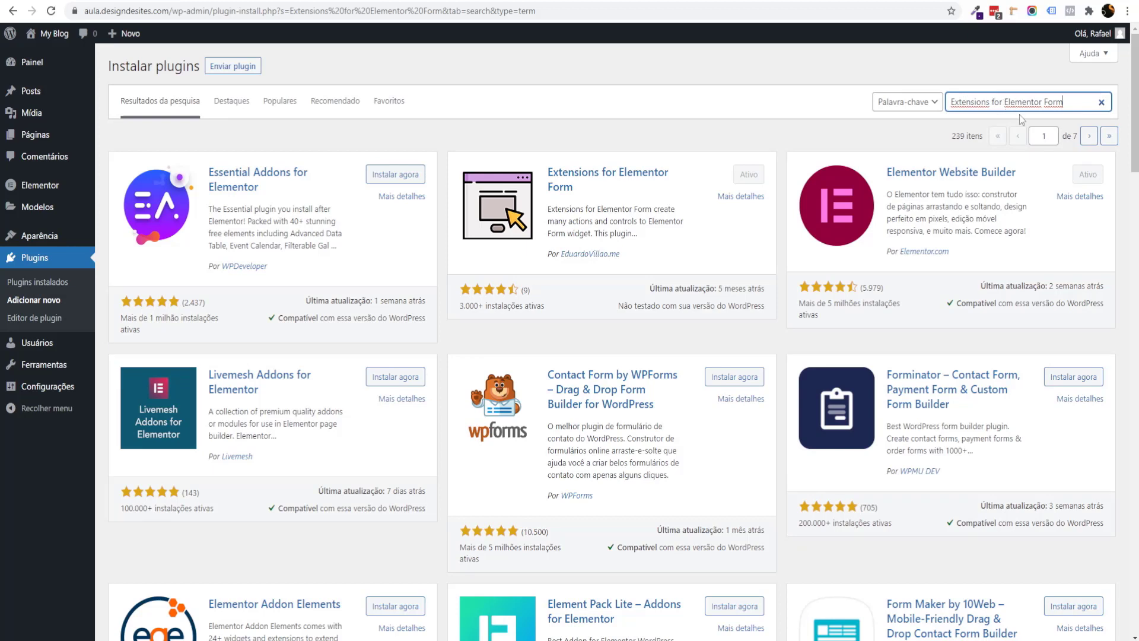
# Step: Inspect the Extensions for Elementor Form result card: title, author and install count
pyautogui.scroll(-5, 785, 303)
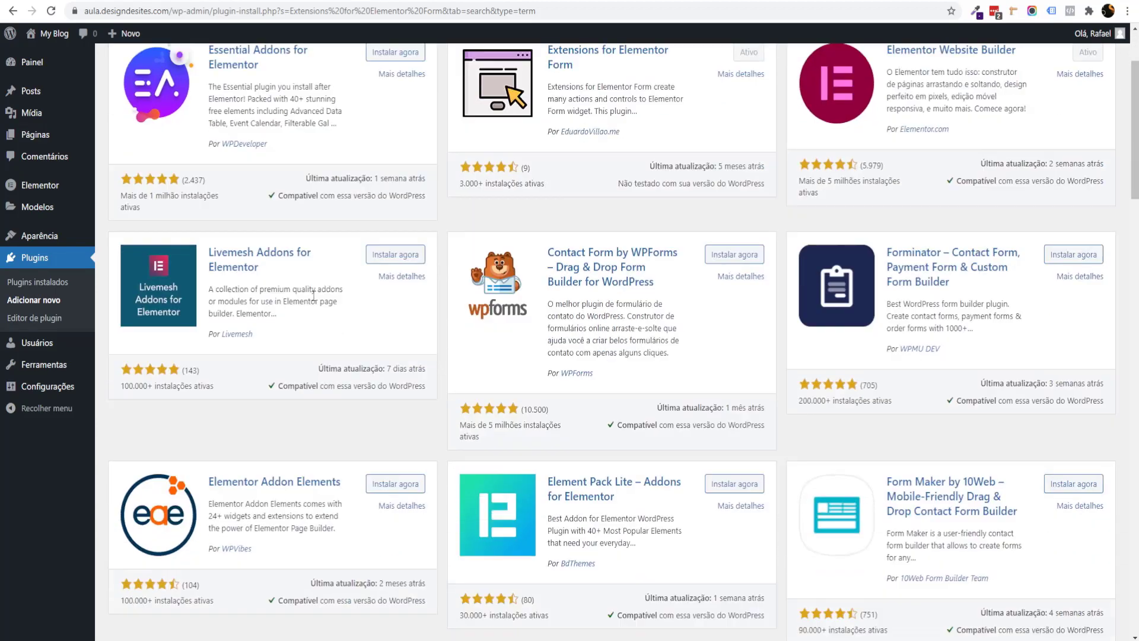
pyautogui.scroll(5, 662, 350)
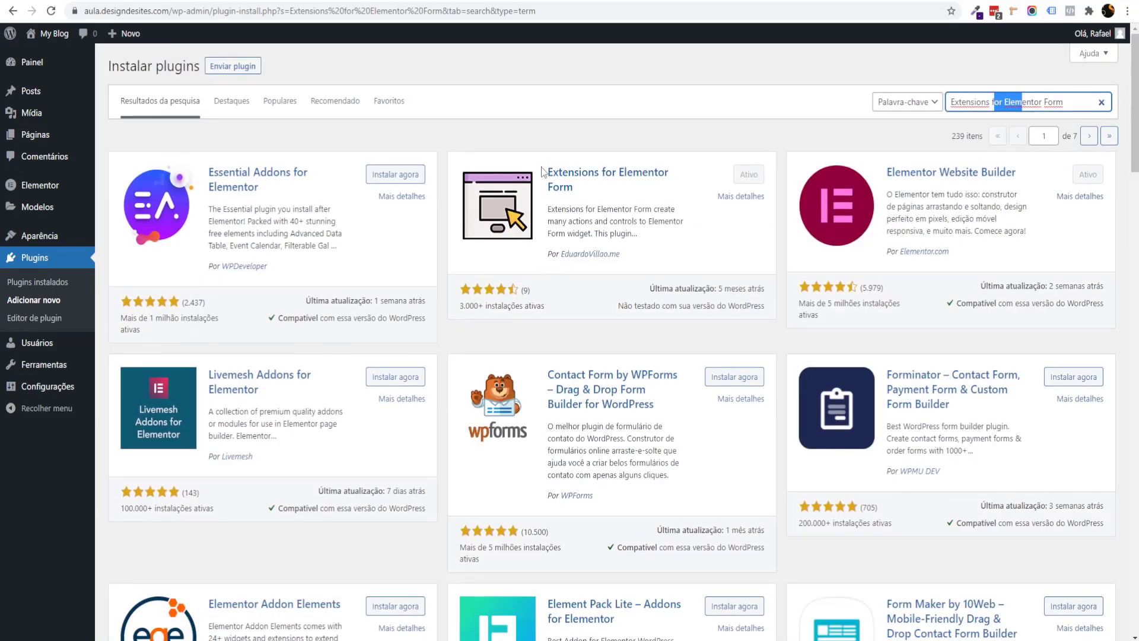
pyautogui.moveTo(541, 171); pyautogui.dragTo(542, 166)
pyautogui.click(703, 199)
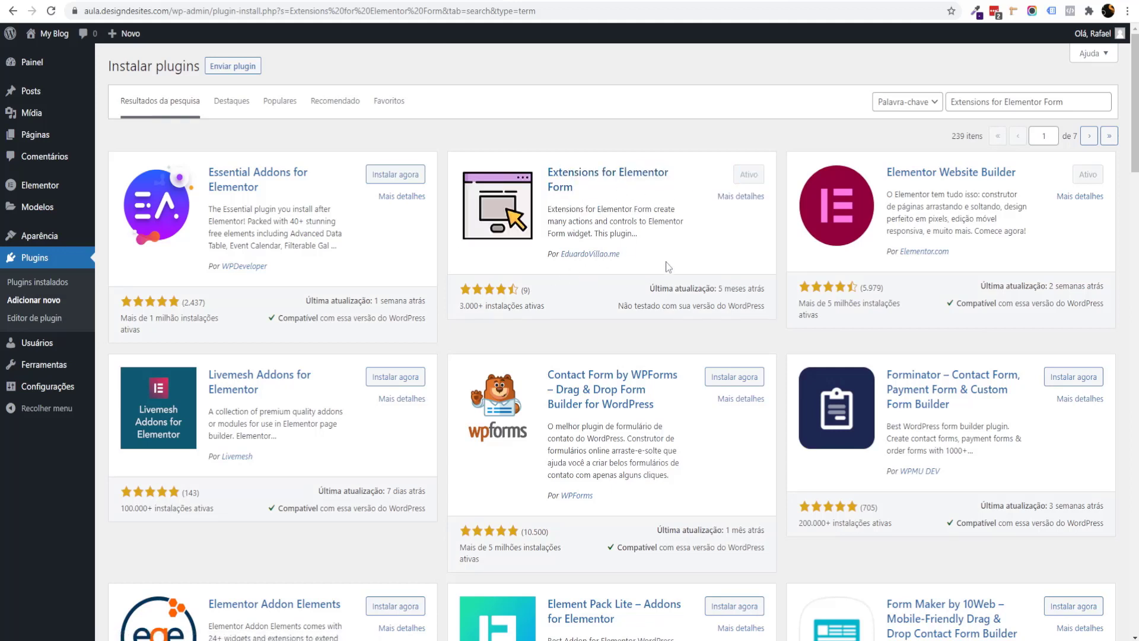
pyautogui.moveTo(661, 256); pyautogui.dragTo(520, 271)
pyautogui.click(519, 271)
pyautogui.moveTo(460, 305); pyautogui.dragTo(577, 310)
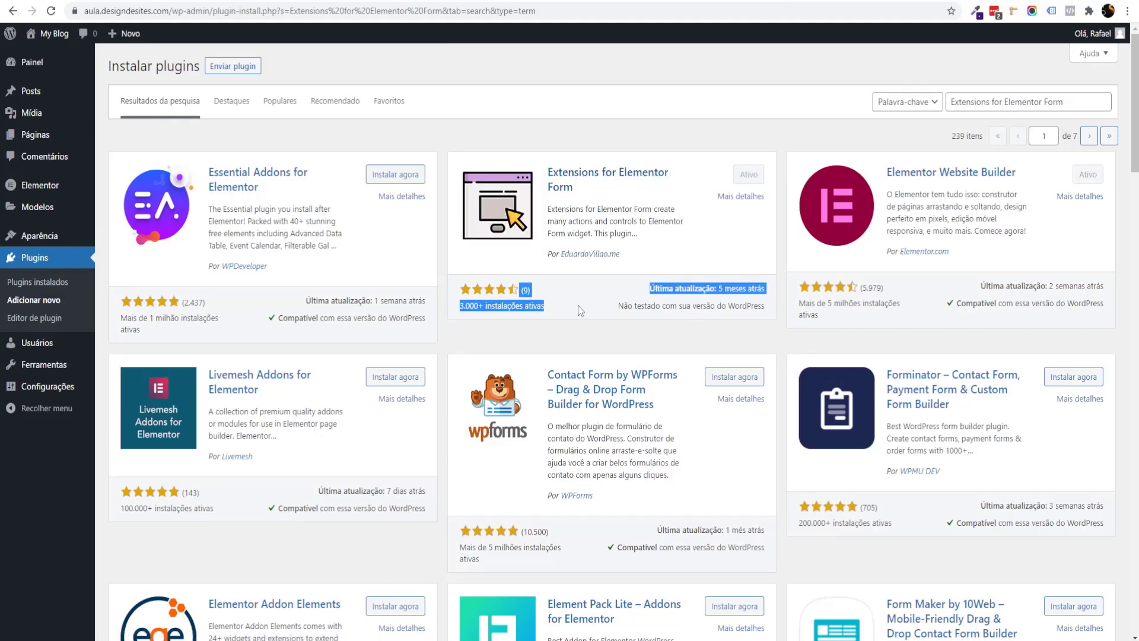
pyautogui.click(575, 320)
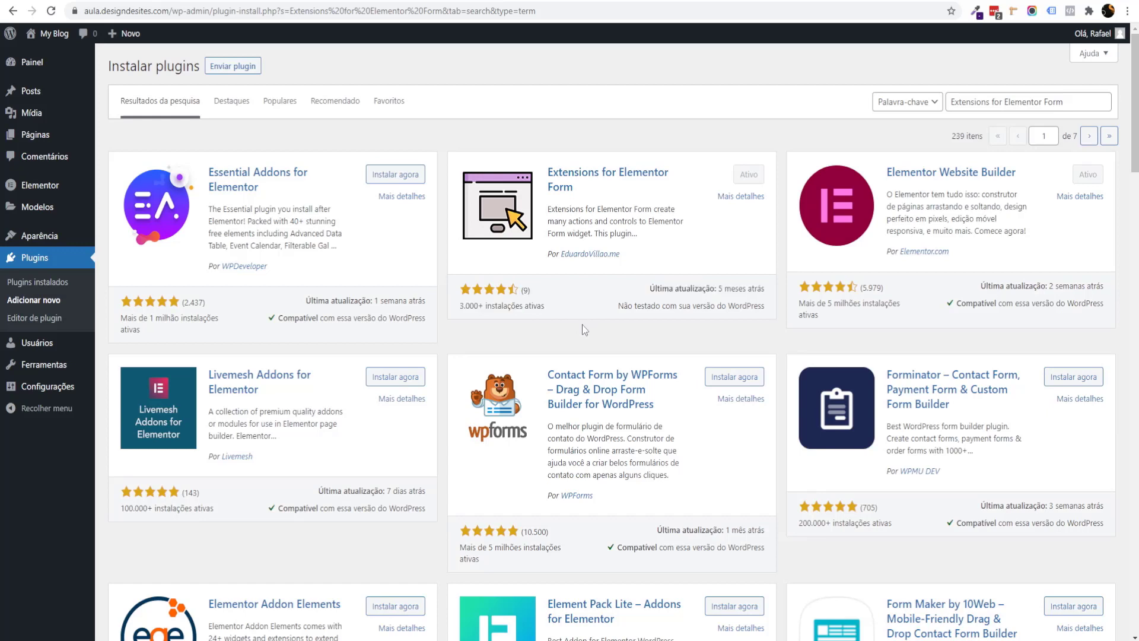
pyautogui.moveTo(617, 264); pyautogui.dragTo(623, 256)
# Step: Open Plugins instalados and review the Elementor Pro and Extensions for Elementor Form rows
pyautogui.click(50, 284)
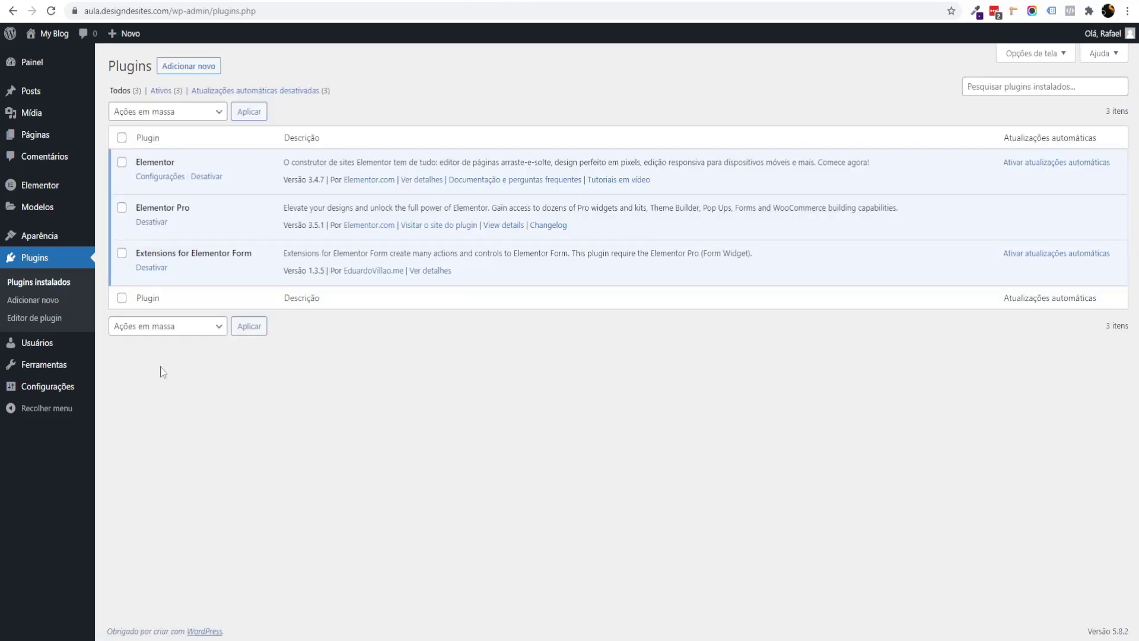
pyautogui.moveTo(223, 252); pyautogui.dragTo(261, 265)
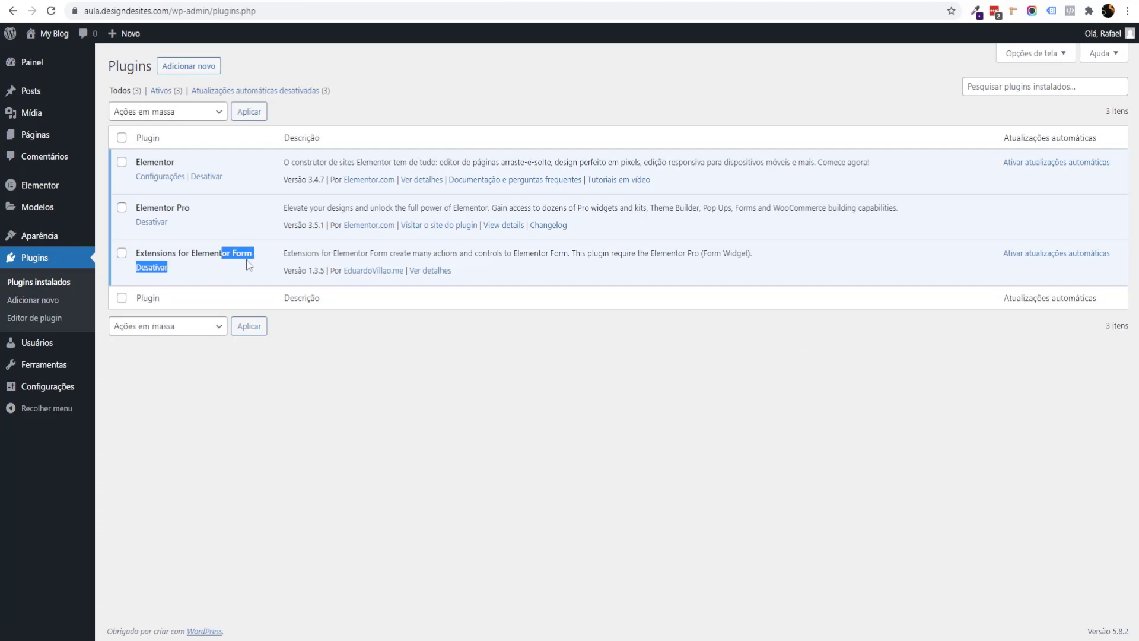
pyautogui.click(228, 232)
pyautogui.moveTo(209, 208); pyautogui.dragTo(242, 210)
pyautogui.click(208, 240)
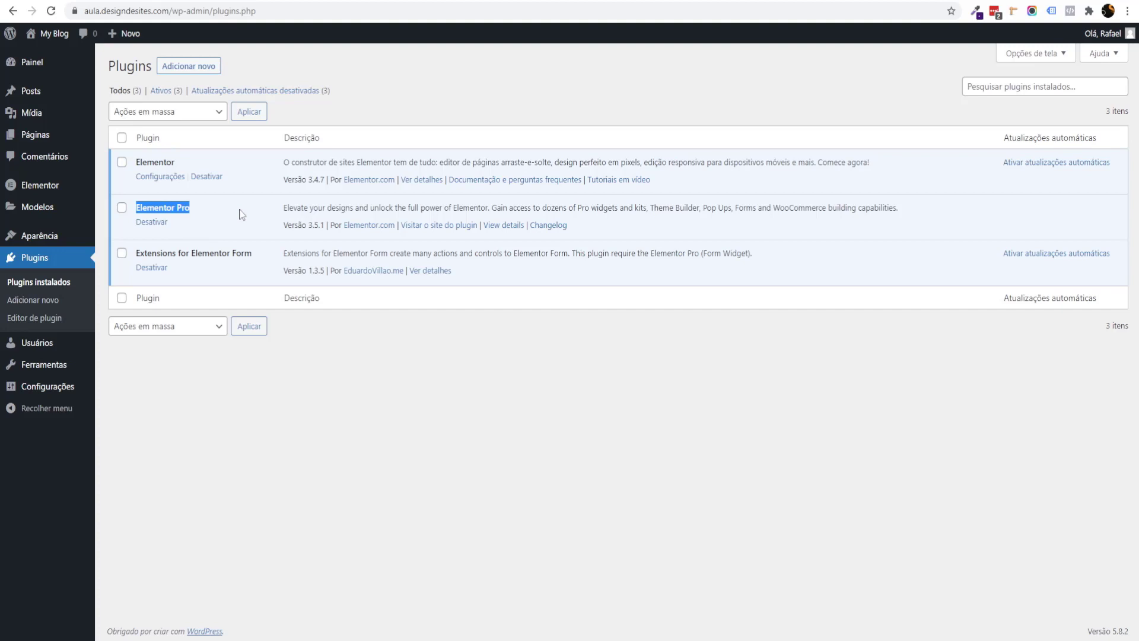
pyautogui.moveTo(162, 175); pyautogui.dragTo(179, 167)
pyautogui.click(189, 191)
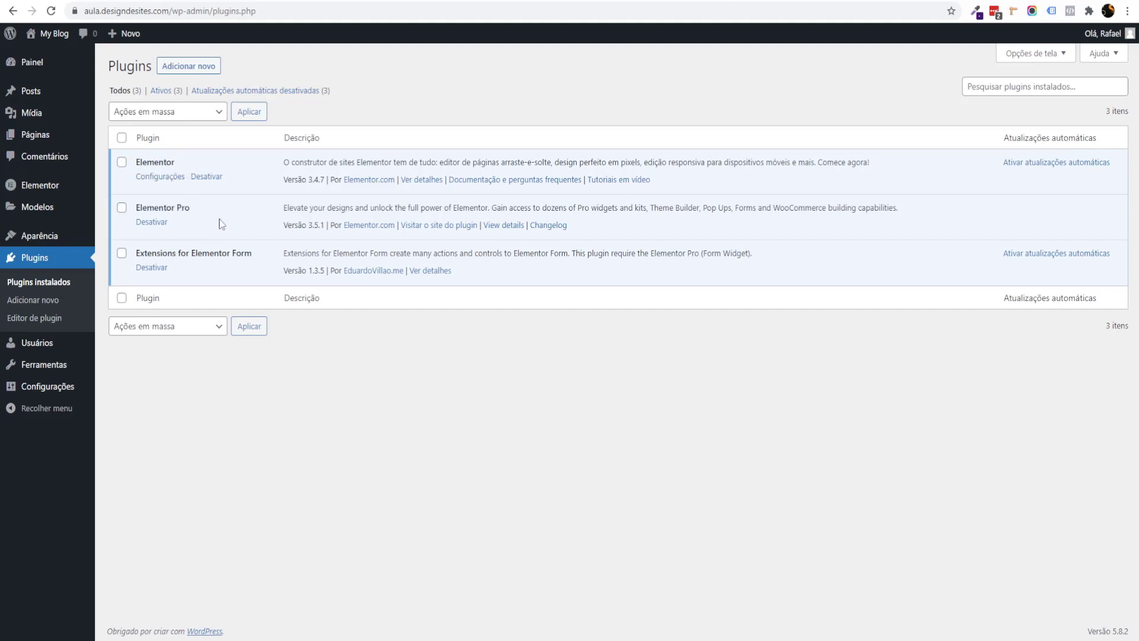
pyautogui.moveTo(158, 205); pyautogui.dragTo(219, 230)
pyautogui.moveTo(136, 255); pyautogui.dragTo(252, 253)
pyautogui.click(264, 271)
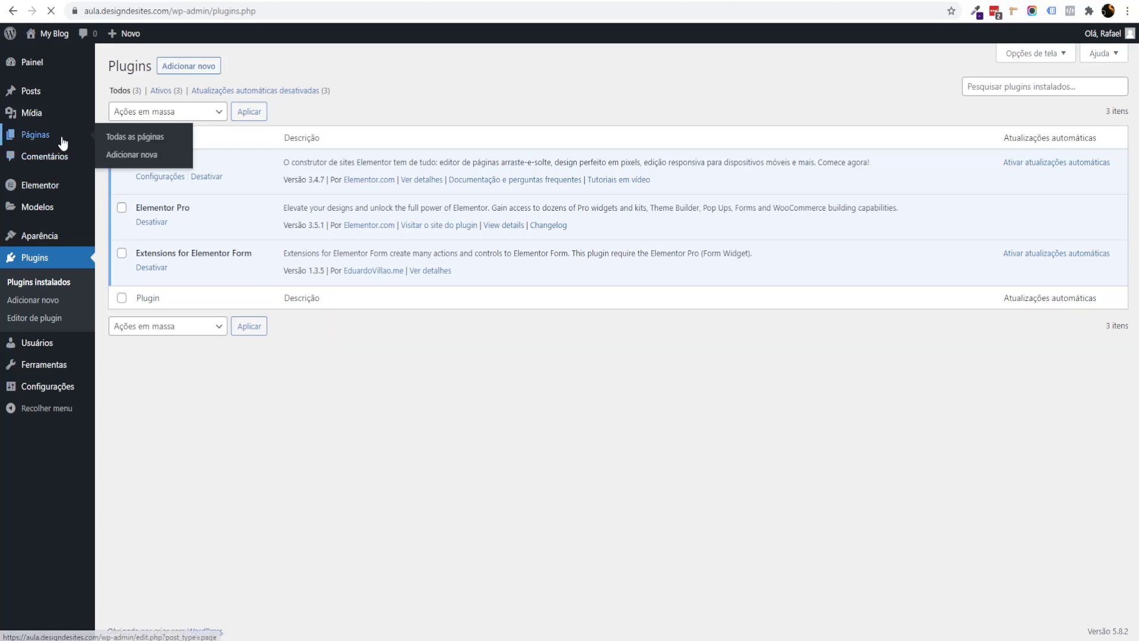
# Step: From Todas as páginas, open the Home page with 'Editar com Elementor'
pyautogui.click(88, 146)
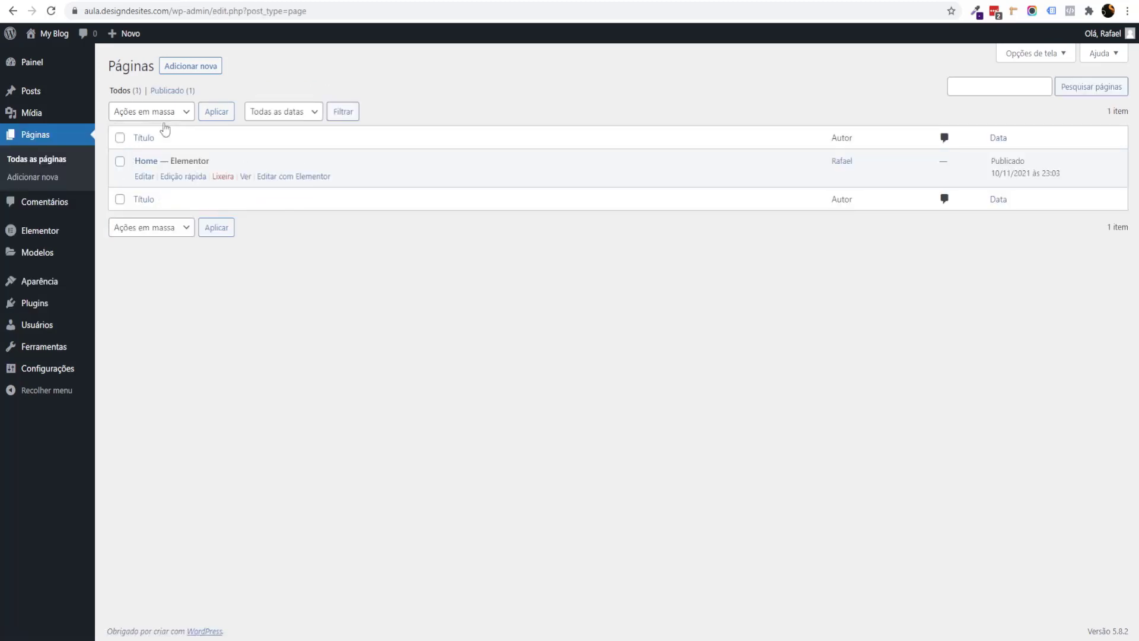
pyautogui.moveTo(188, 160); pyautogui.dragTo(127, 170)
pyautogui.click(300, 203)
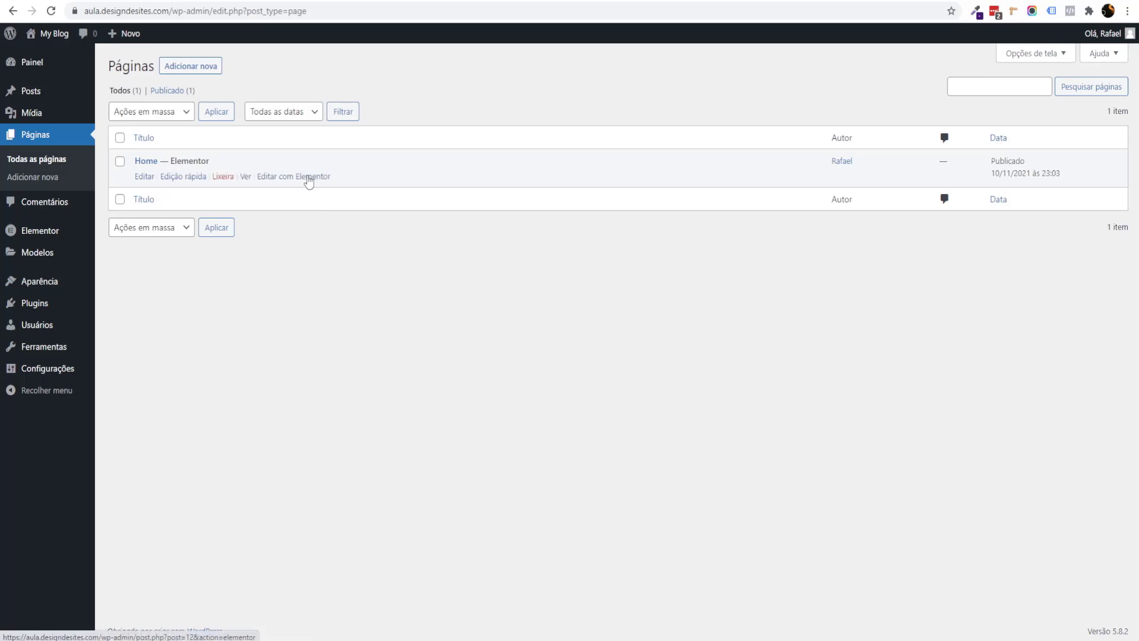
pyautogui.click(307, 176)
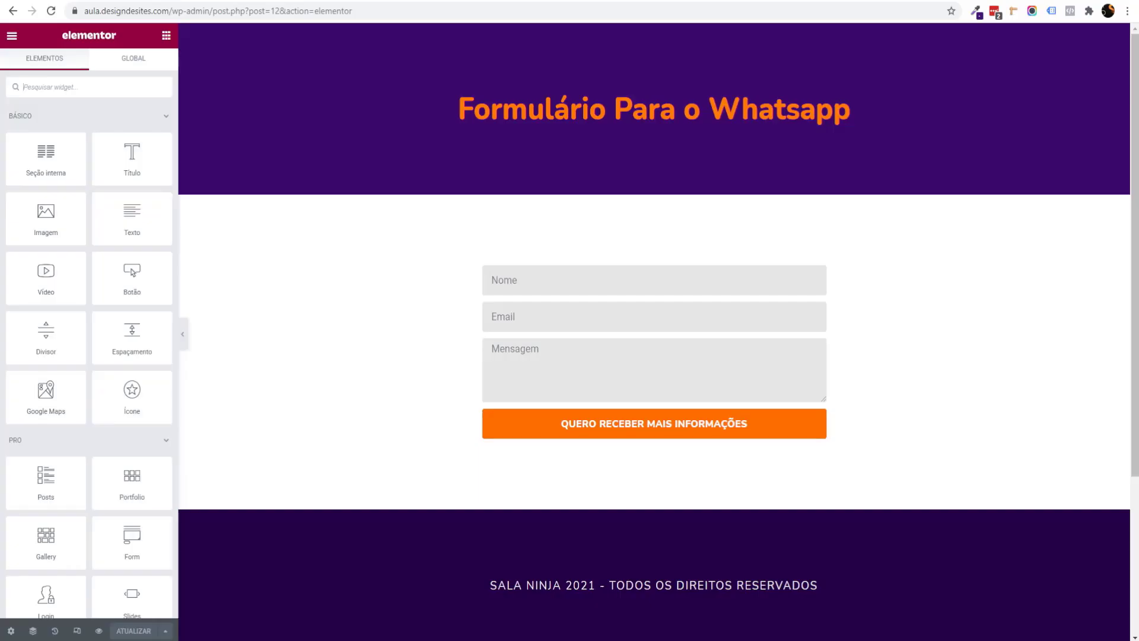
# Step: Delete the existing contact form widget with its right-click Excluir action
pyautogui.click(593, 314)
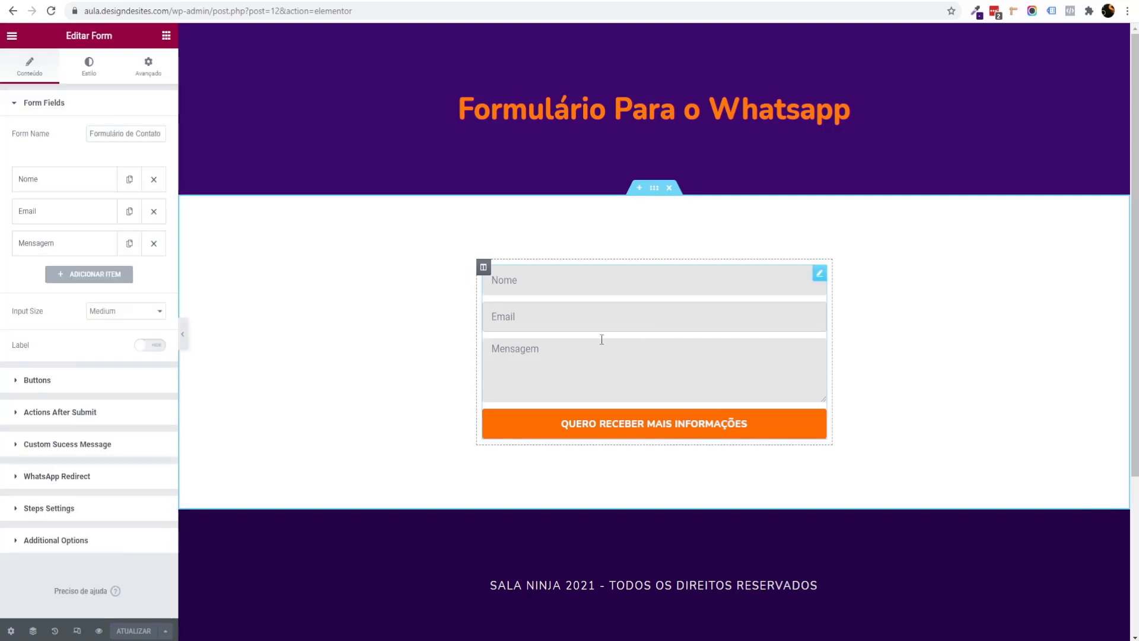
pyautogui.rightClick(700, 310)
pyautogui.click(724, 491)
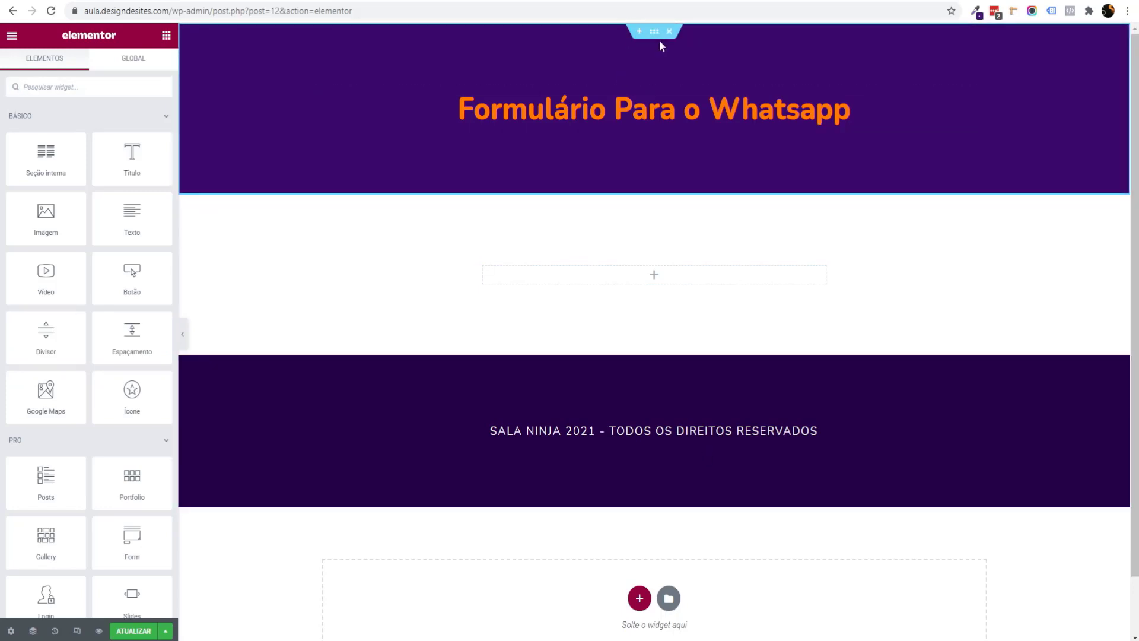
pyautogui.click(658, 36)
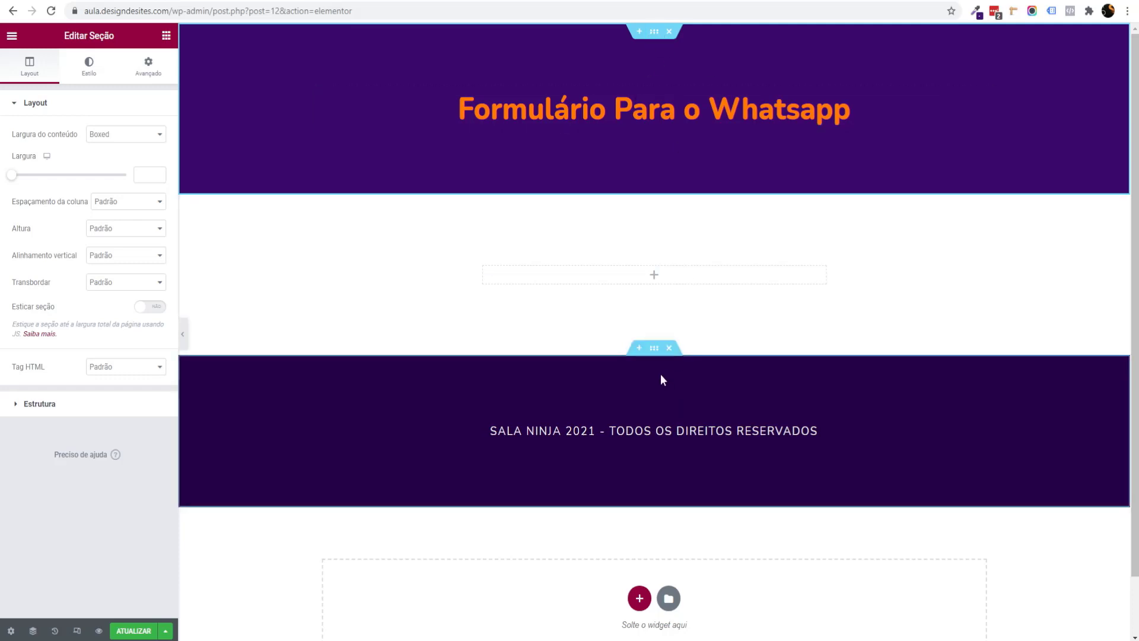
# Step: Search the widgets for 'form' and place a new Form widget in the empty section
pyautogui.click(166, 37)
pyautogui.write('form')
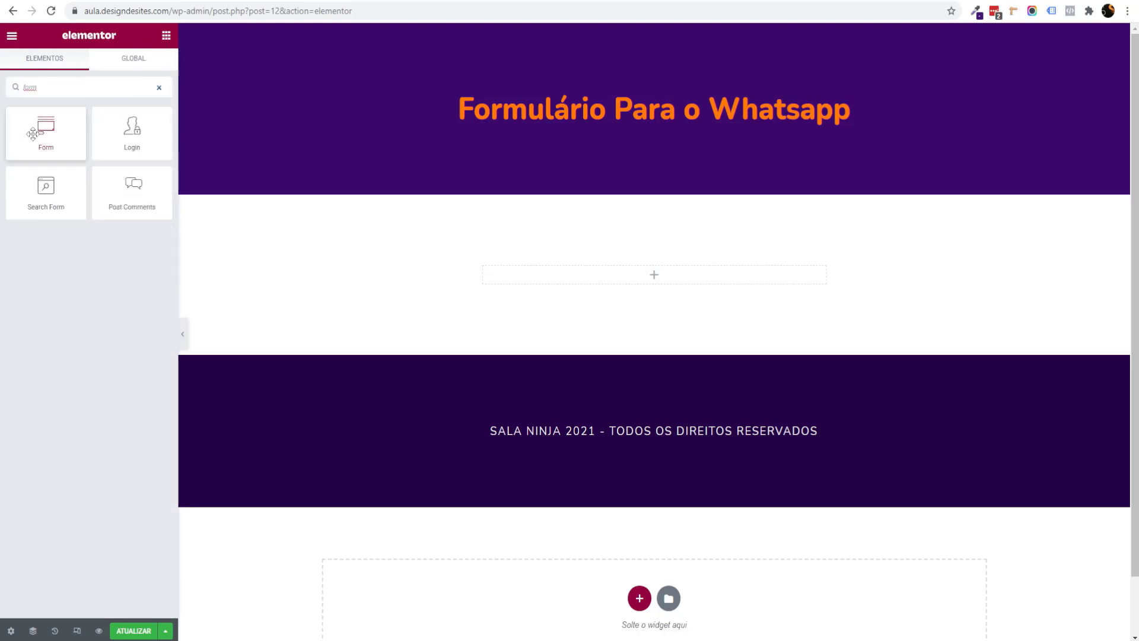
pyautogui.moveTo(44, 133); pyautogui.dragTo(447, 380)
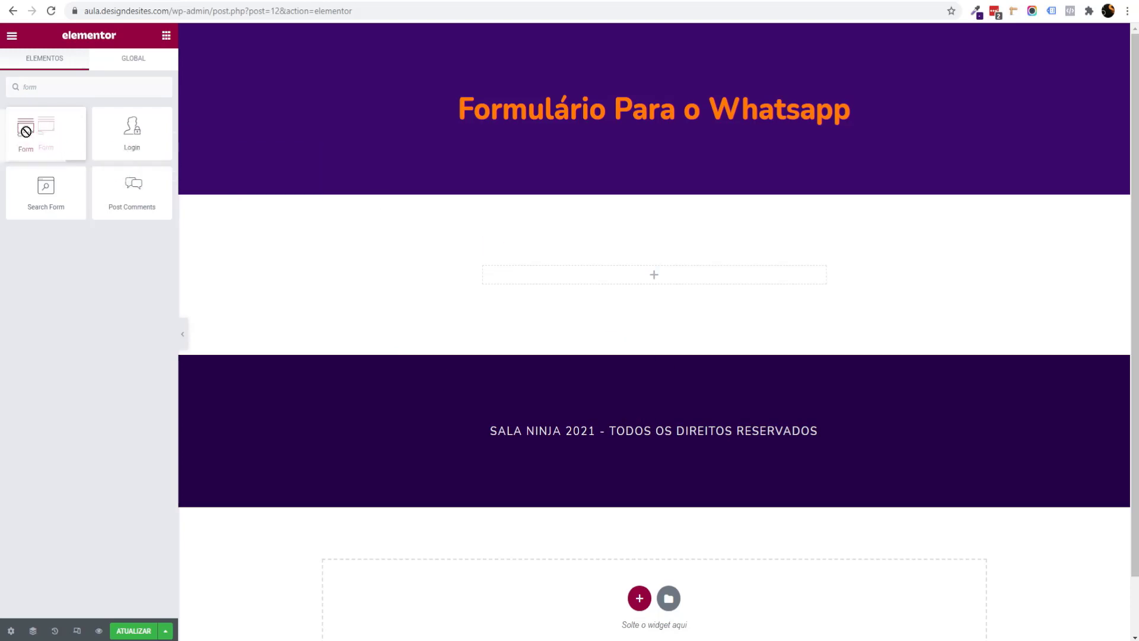
pyautogui.moveTo(46, 133); pyautogui.dragTo(631, 284)
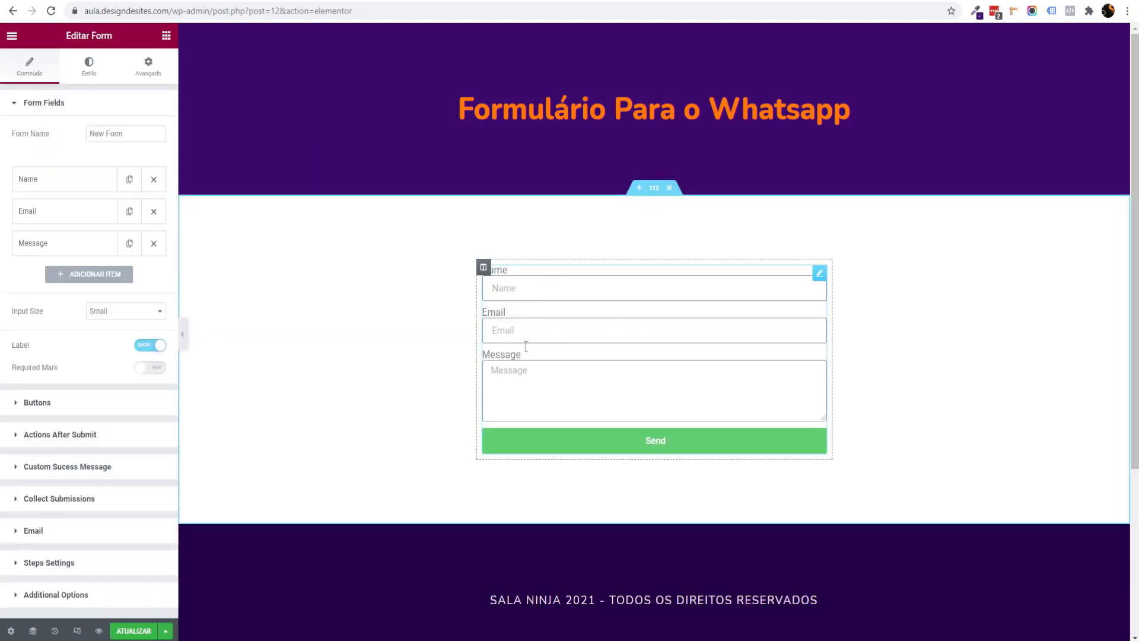
# Step: Set the form section's content width to 600 after trying a wider value, then select the form
pyautogui.click(654, 196)
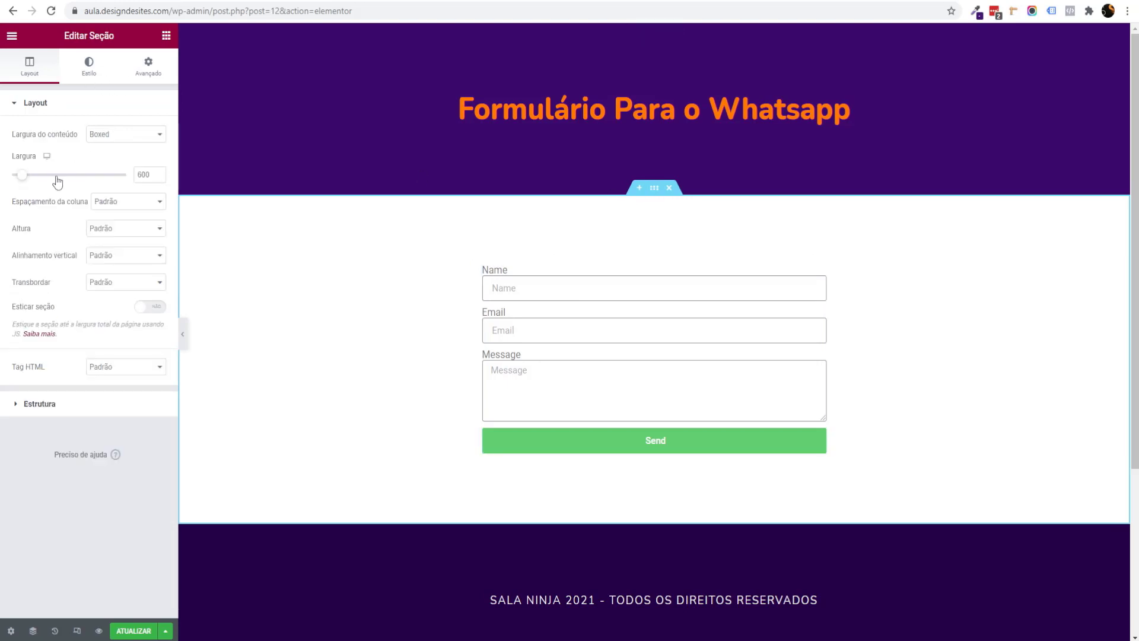
pyautogui.moveTo(21, 177); pyautogui.dragTo(117, 176)
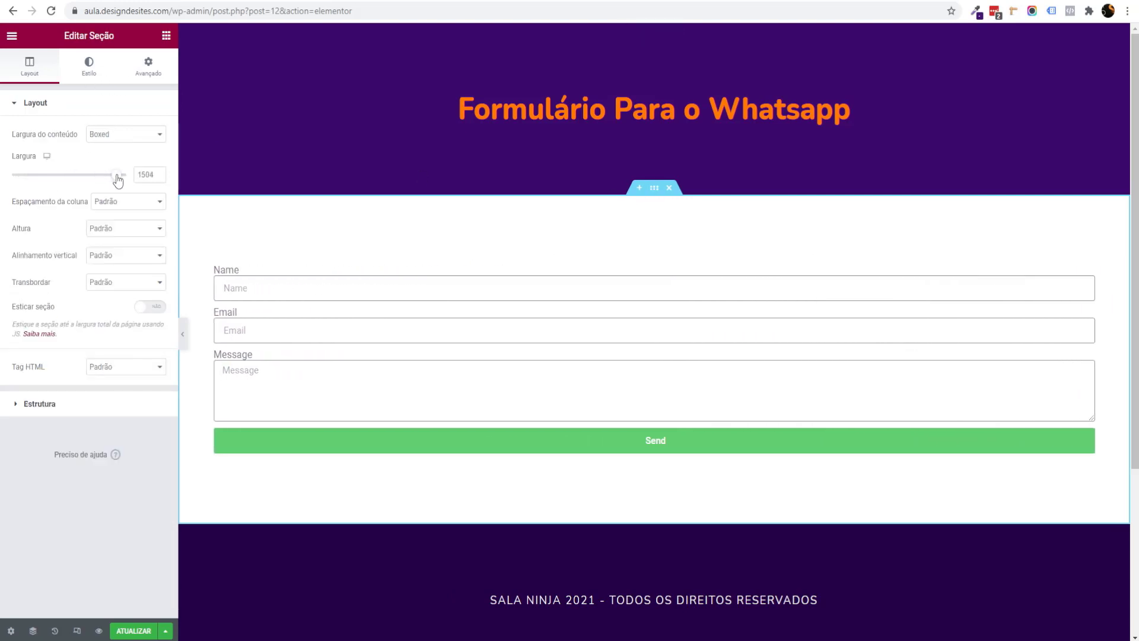
pyautogui.scroll(-2, 611, 281)
pyautogui.scroll(2, 610, 281)
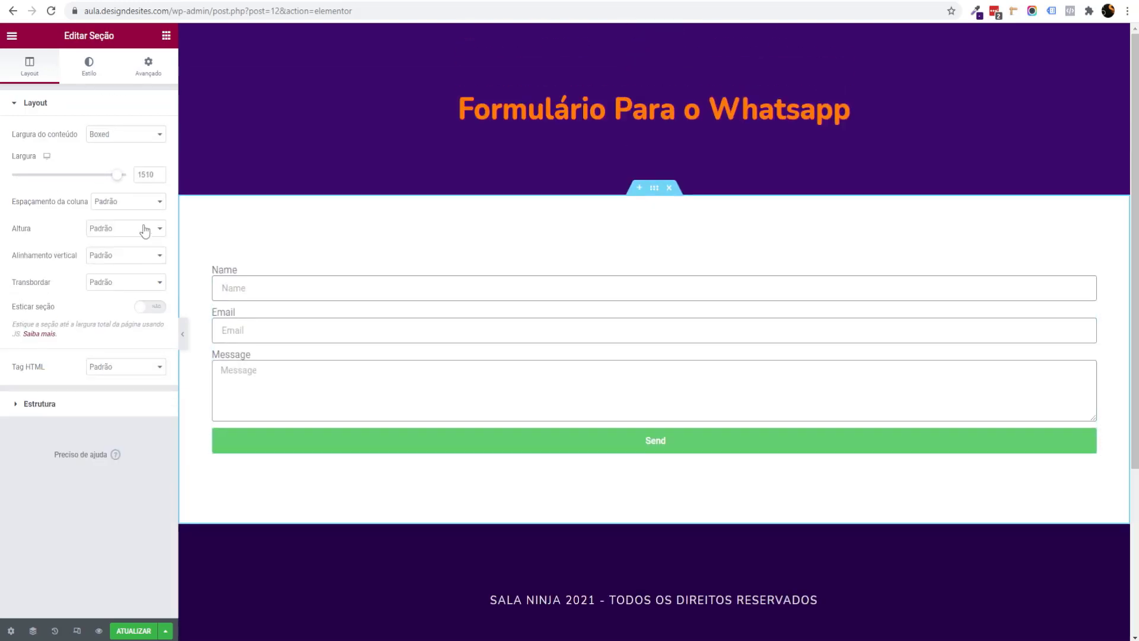
pyautogui.click(157, 172)
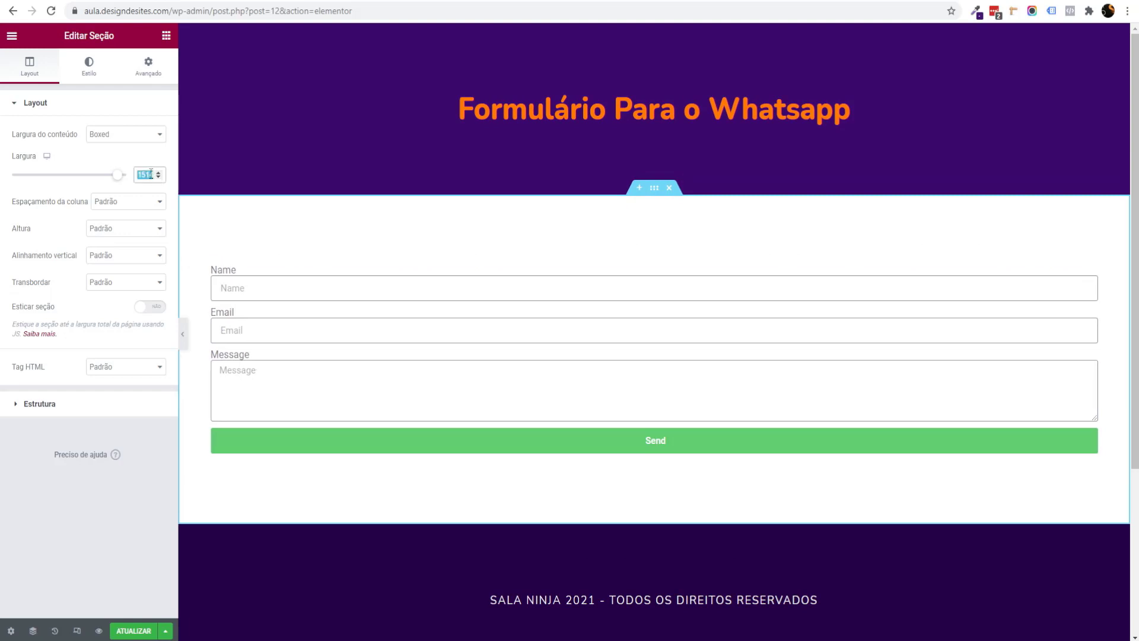
pyautogui.write('600')
pyautogui.scroll(-1, 598, 290)
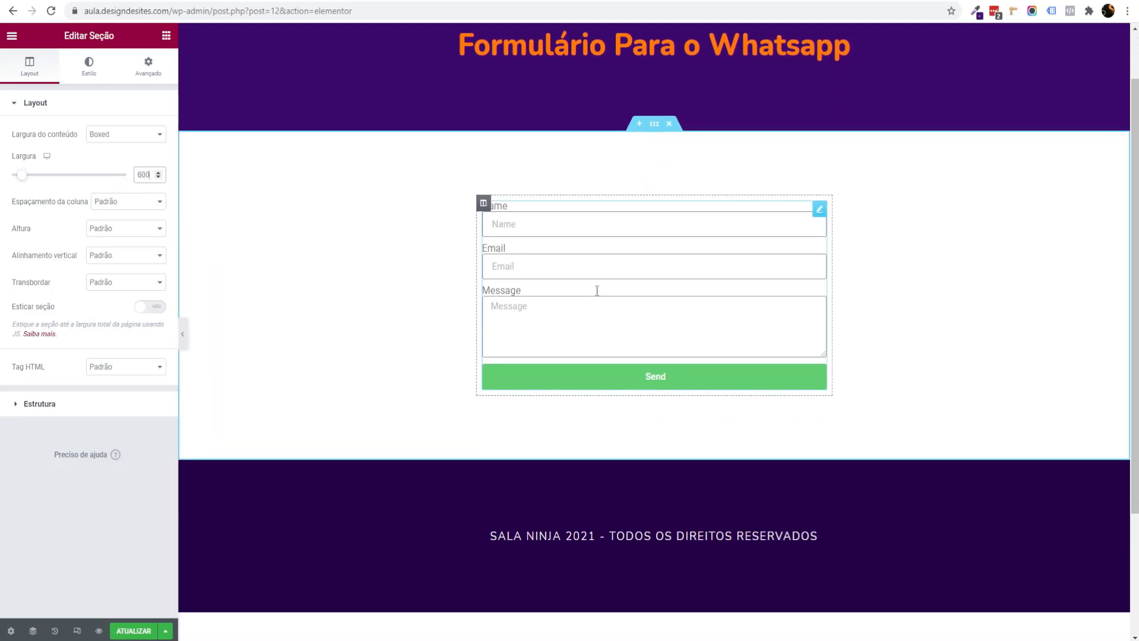
pyautogui.scroll(1, 602, 297)
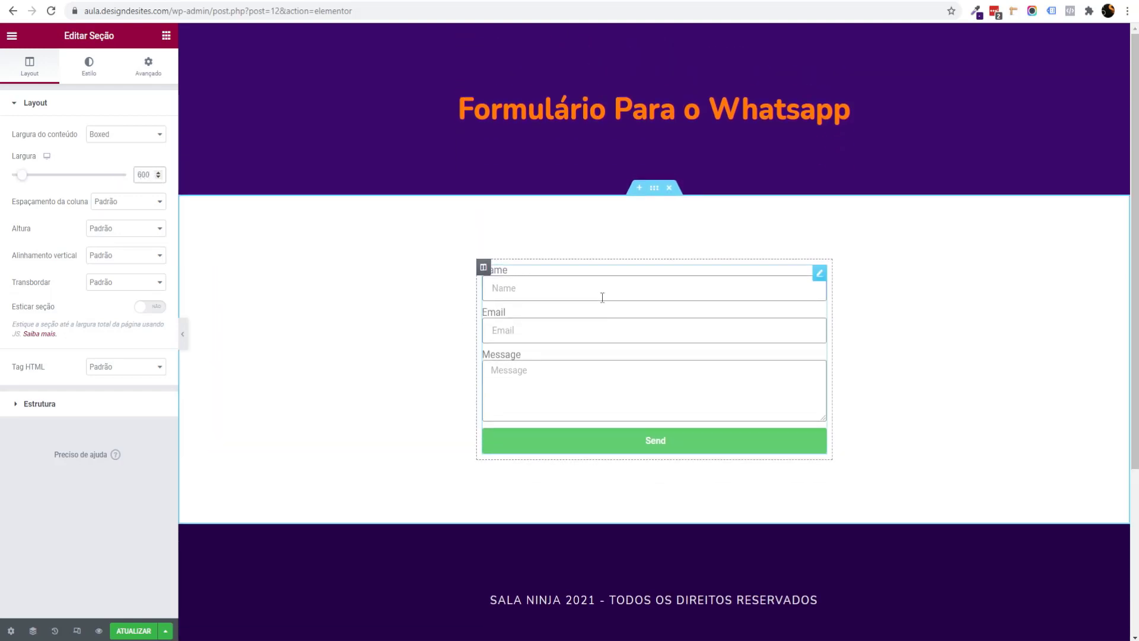
pyautogui.click(820, 281)
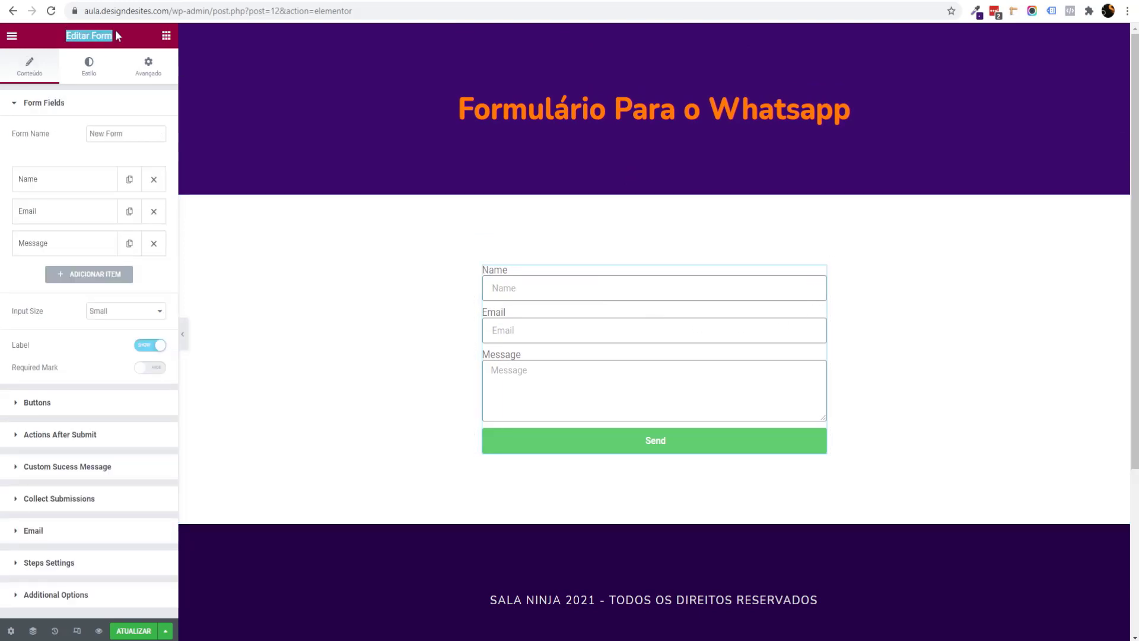
# Step: Rename the form to 'Formulário de Contato para o Whatsapp'
pyautogui.moveTo(134, 133); pyautogui.dragTo(41, 138)
pyautogui.write('Fo')
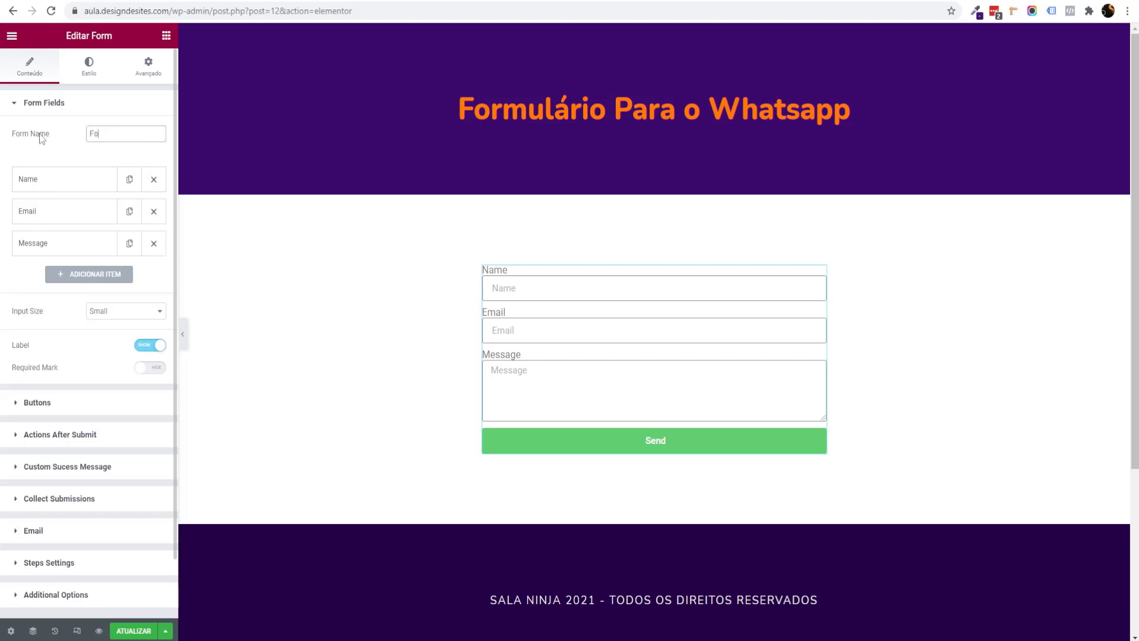
pyautogui.write('rmulário de C')
pyautogui.write('ontato para o Whatsapp')
pyautogui.hotkey('ctrl', 'a')
pyautogui.click(4, 217)
pyautogui.scroll(-1, 6, 240)
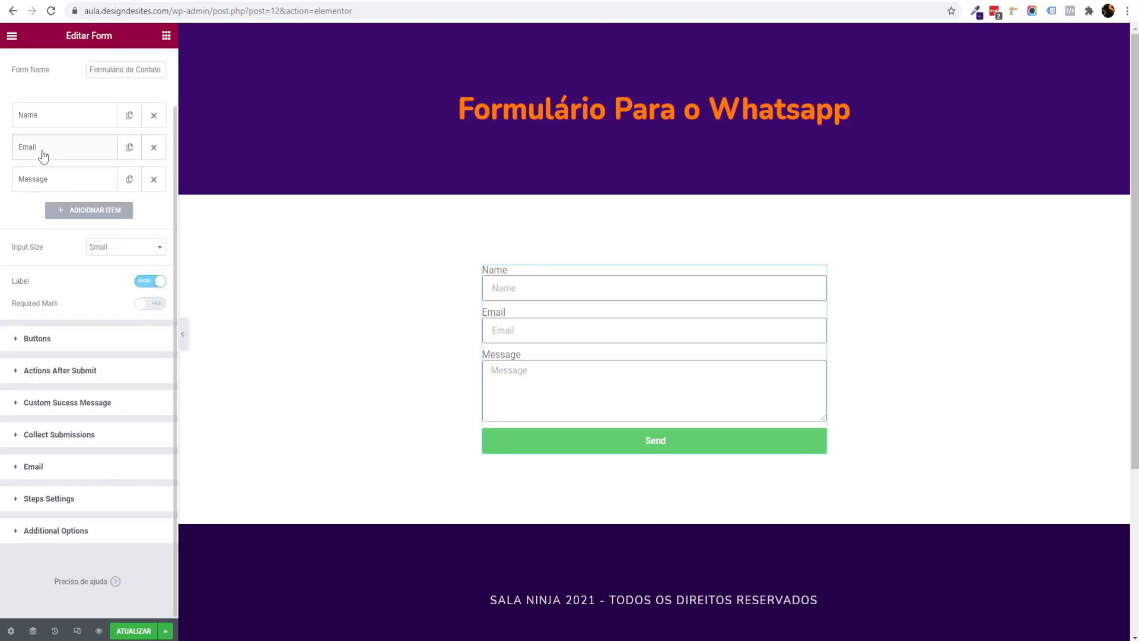
# Step: Translate the fields: Name label to 'Nome', Message label and placeholder to 'Mensagem'
pyautogui.click(53, 121)
pyautogui.hotkey('ctrl', 'a')
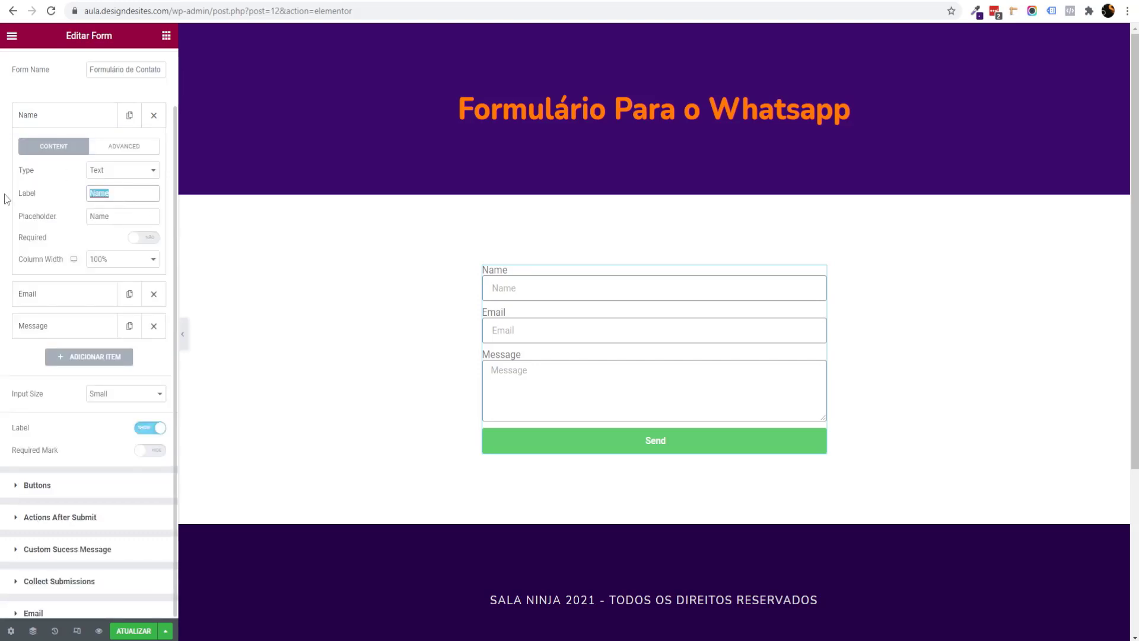
pyautogui.write('Nome')
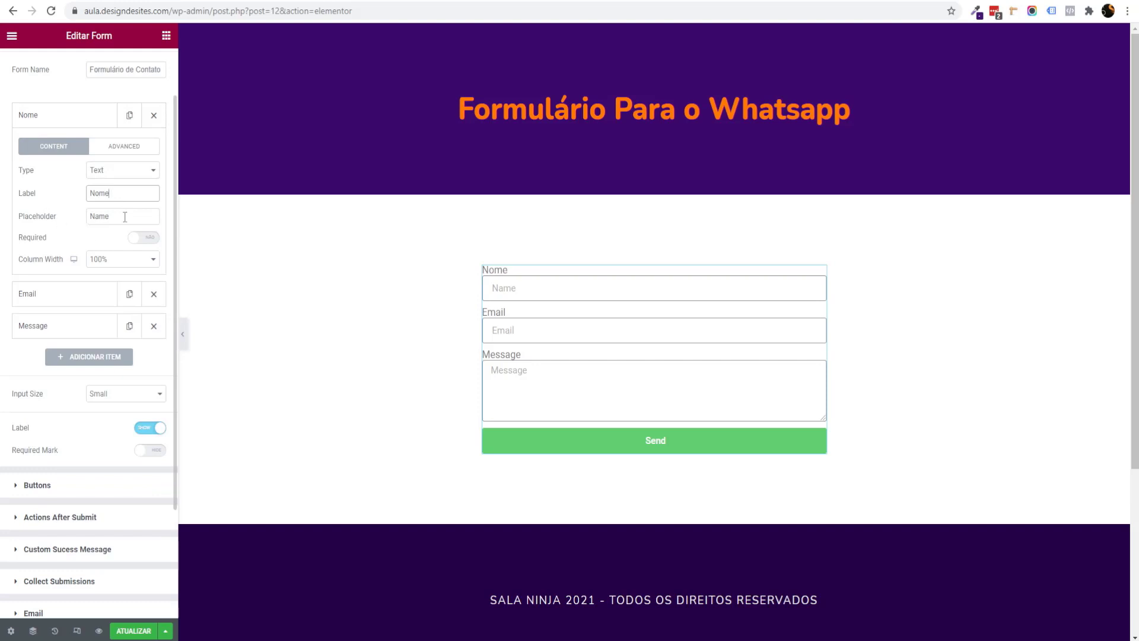
pyautogui.click(125, 216)
pyautogui.hotkey('ctrl', 'a')
pyautogui.write('No')
pyautogui.click(53, 327)
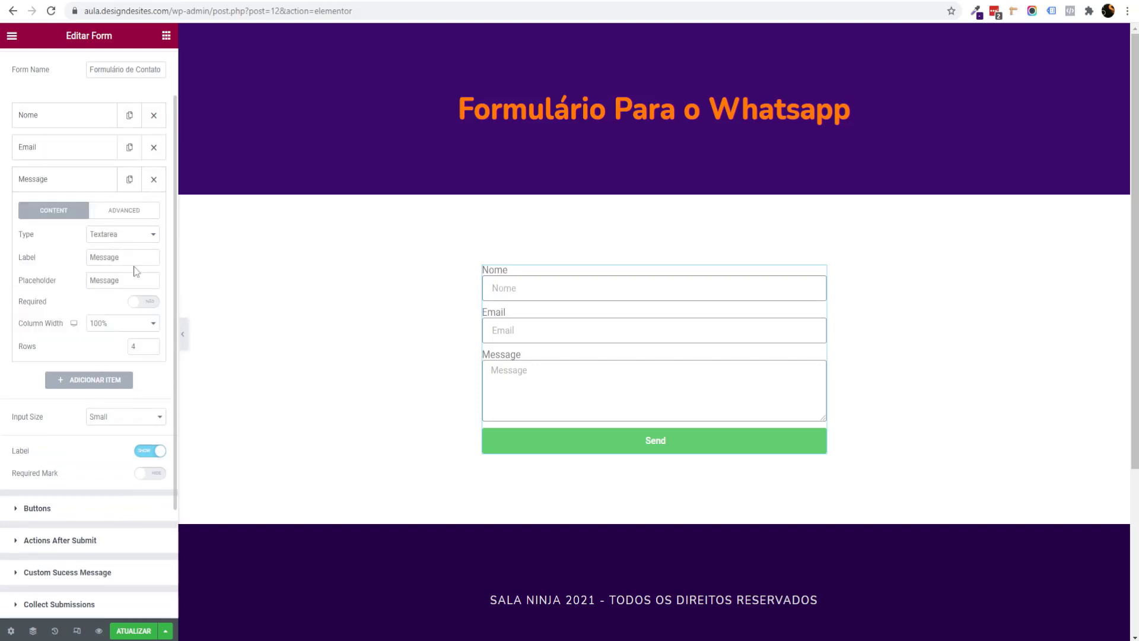
pyautogui.moveTo(138, 259); pyautogui.dragTo(10, 233)
pyautogui.write('Mensagem')
pyautogui.press('Tab')
pyautogui.write('Mensagem')
pyautogui.click(84, 189)
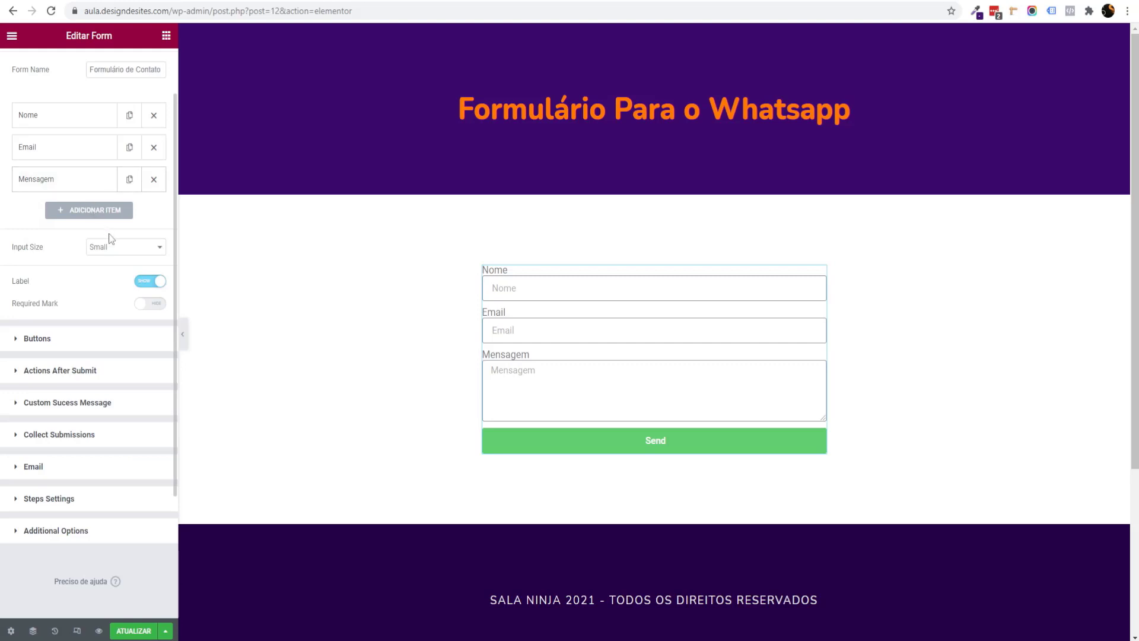
# Step: Add a fourth form field, trying Number and File Upload before settling on Text
pyautogui.click(98, 218)
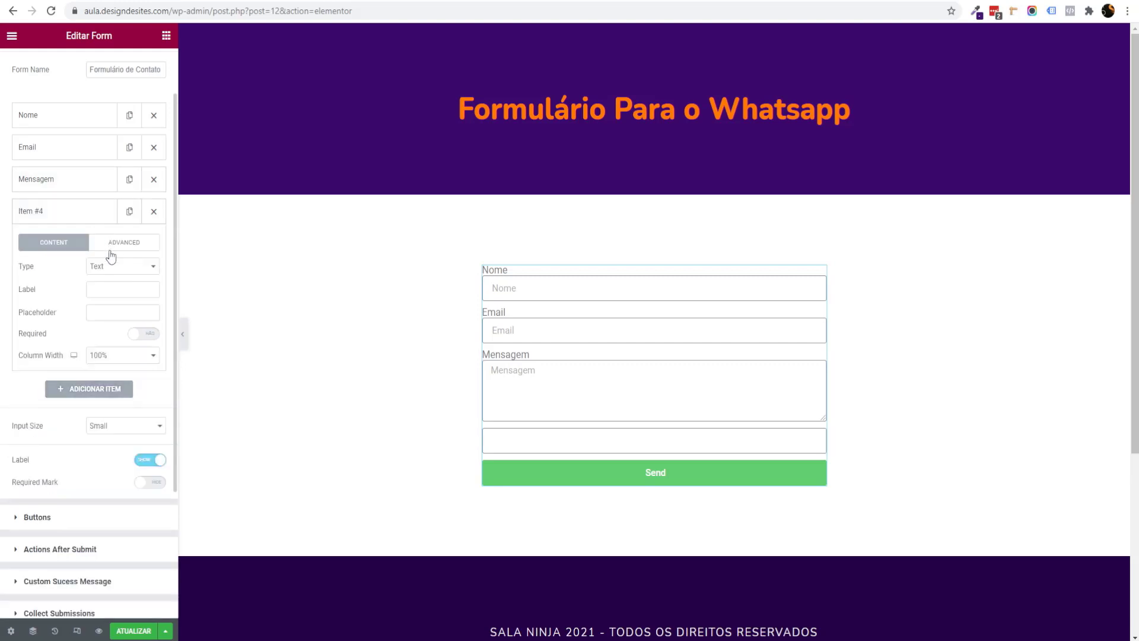
pyautogui.click(115, 271)
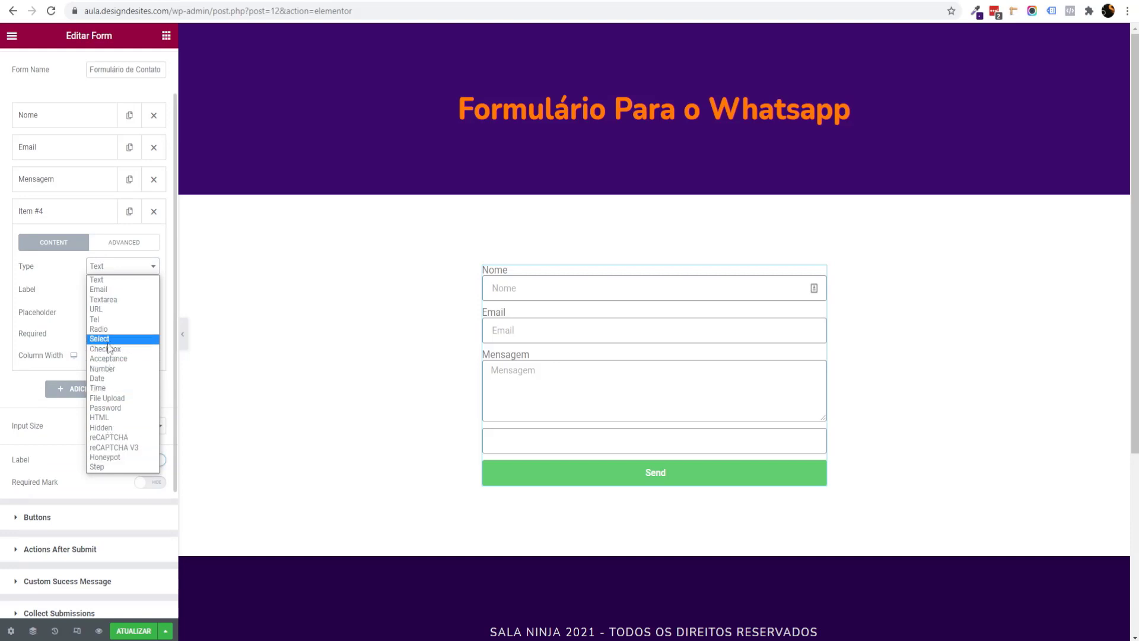
pyautogui.click(102, 369)
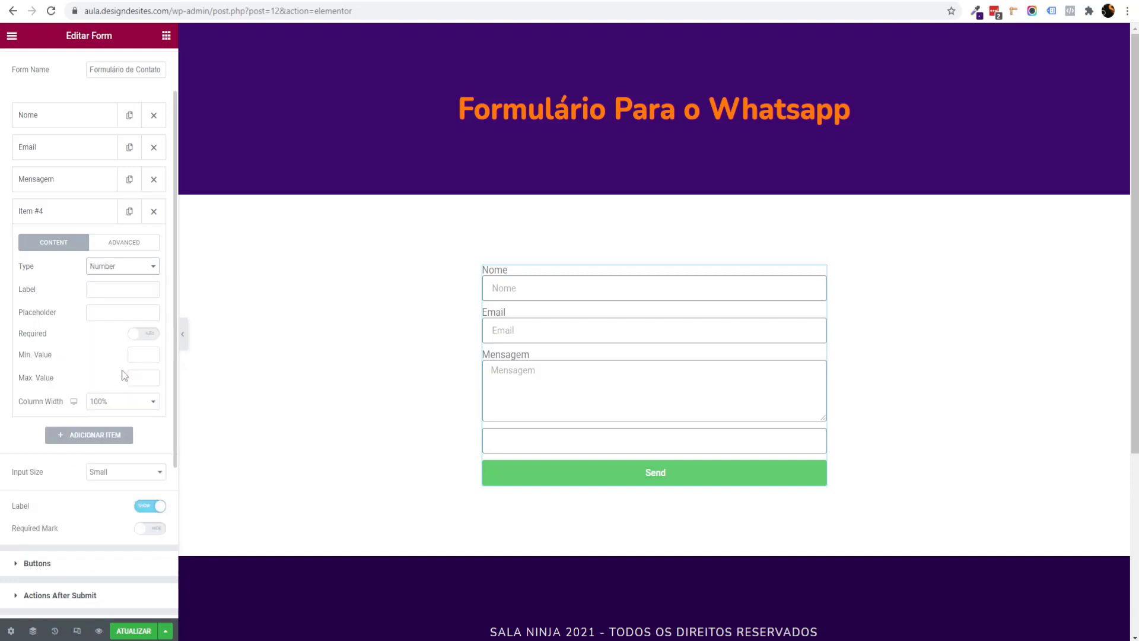
pyautogui.click(812, 440)
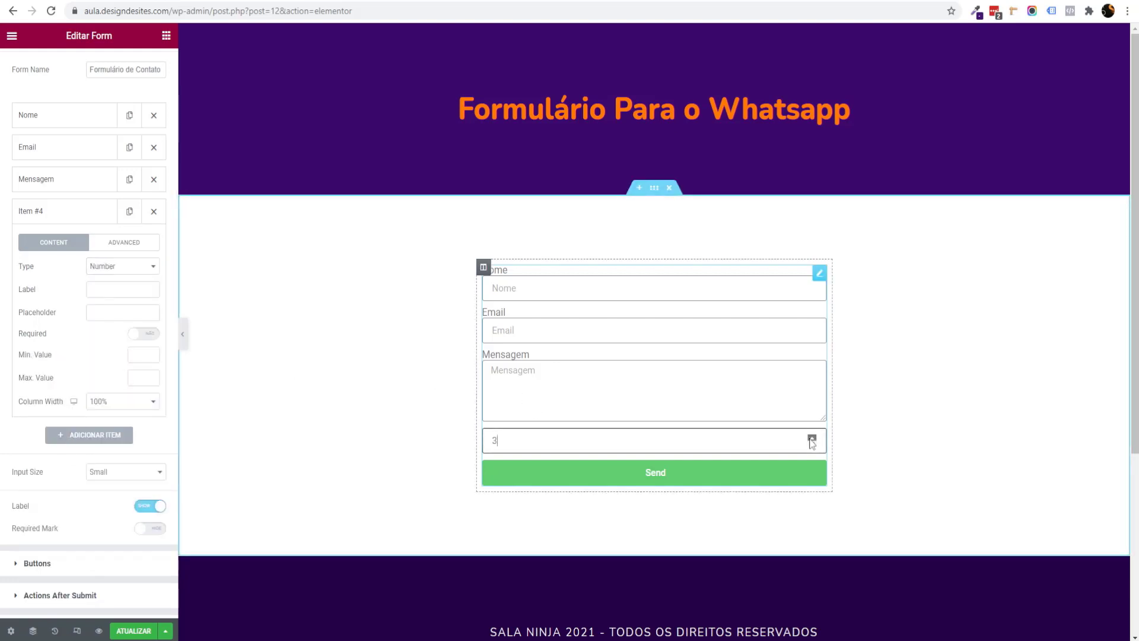
pyautogui.click(812, 444)
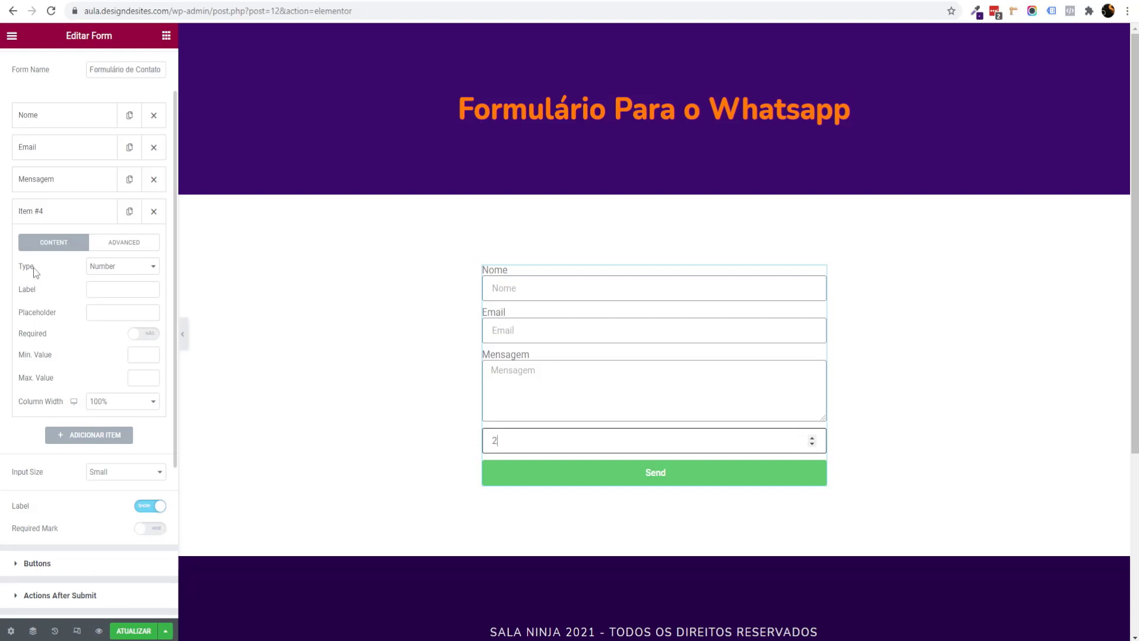
pyautogui.click(121, 268)
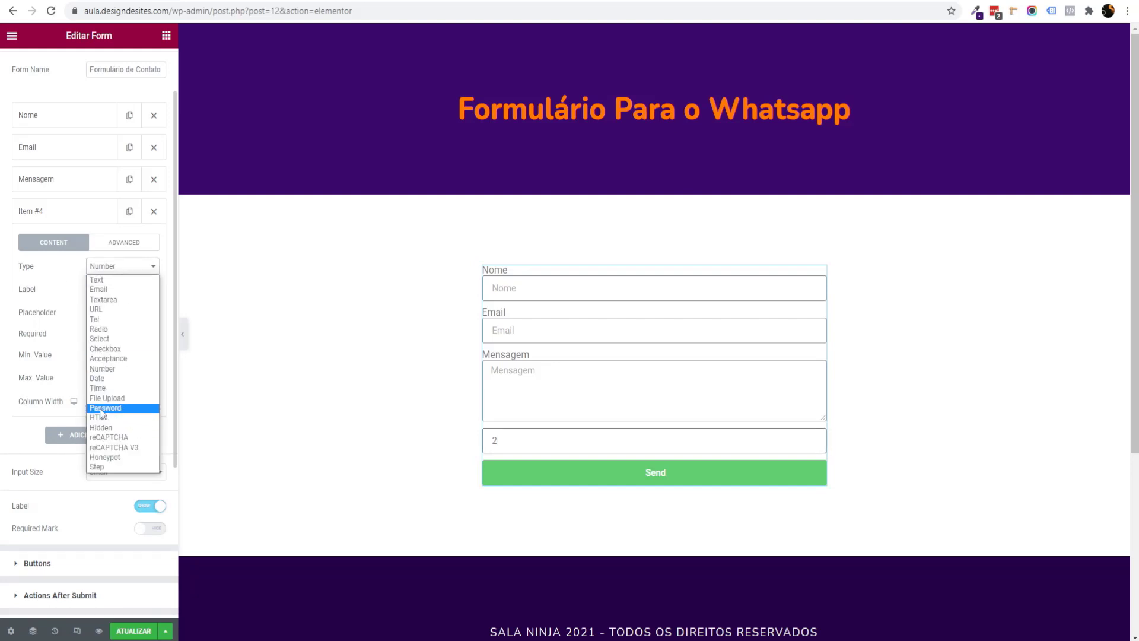
pyautogui.click(107, 398)
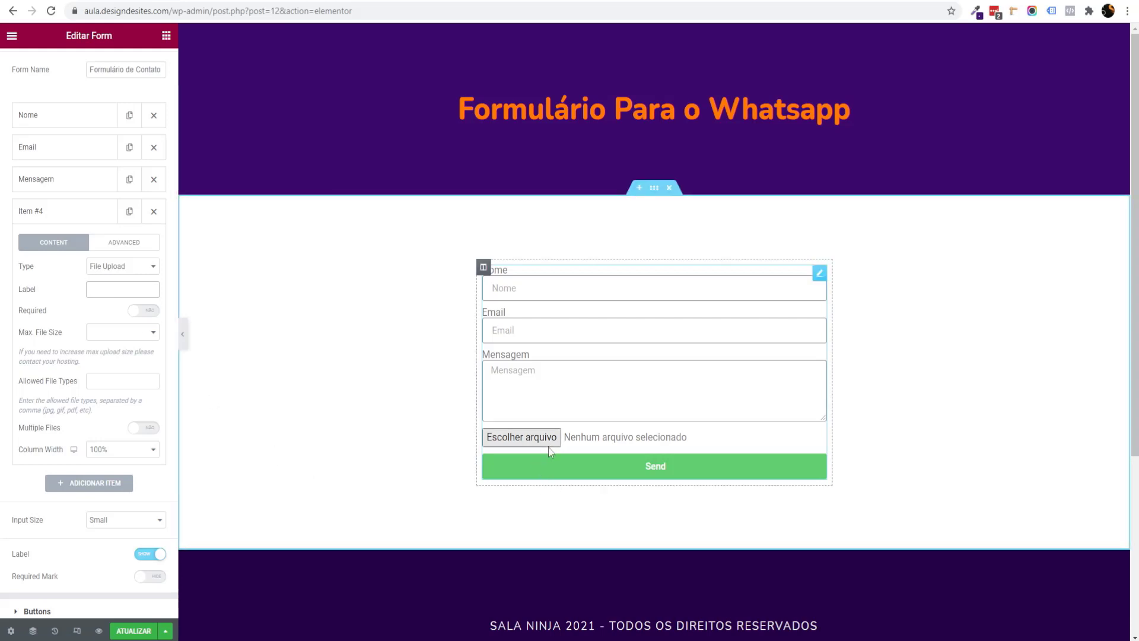
pyautogui.click(121, 267)
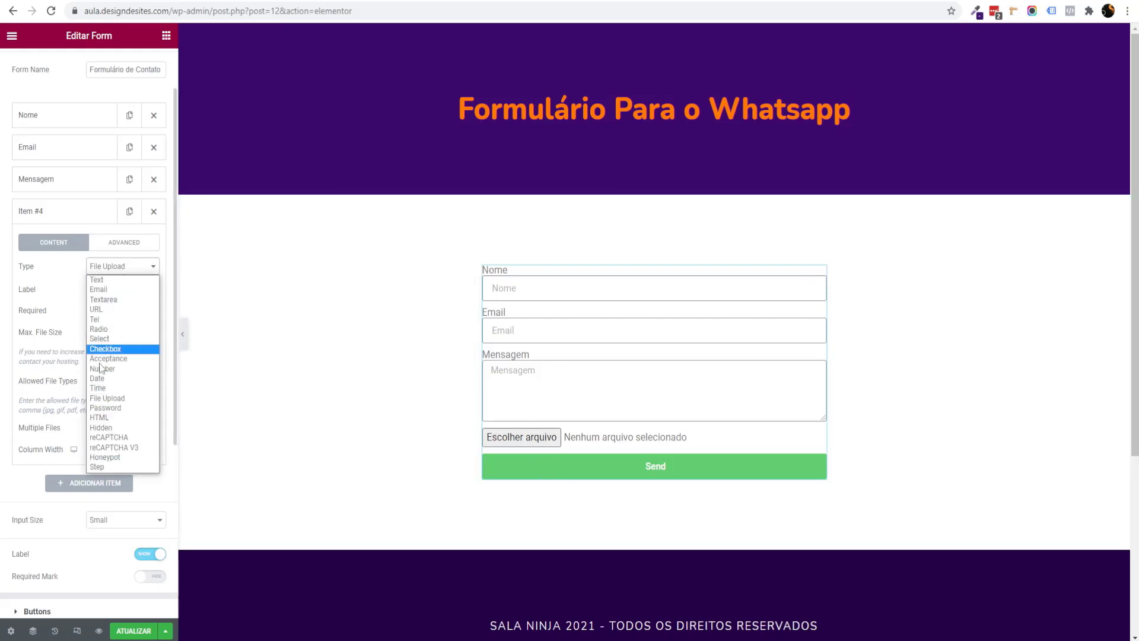
pyautogui.click(100, 280)
# Step: Label the new Text field Whatsapp, move it above Mensagem, and hide the field labels
pyautogui.click(114, 294)
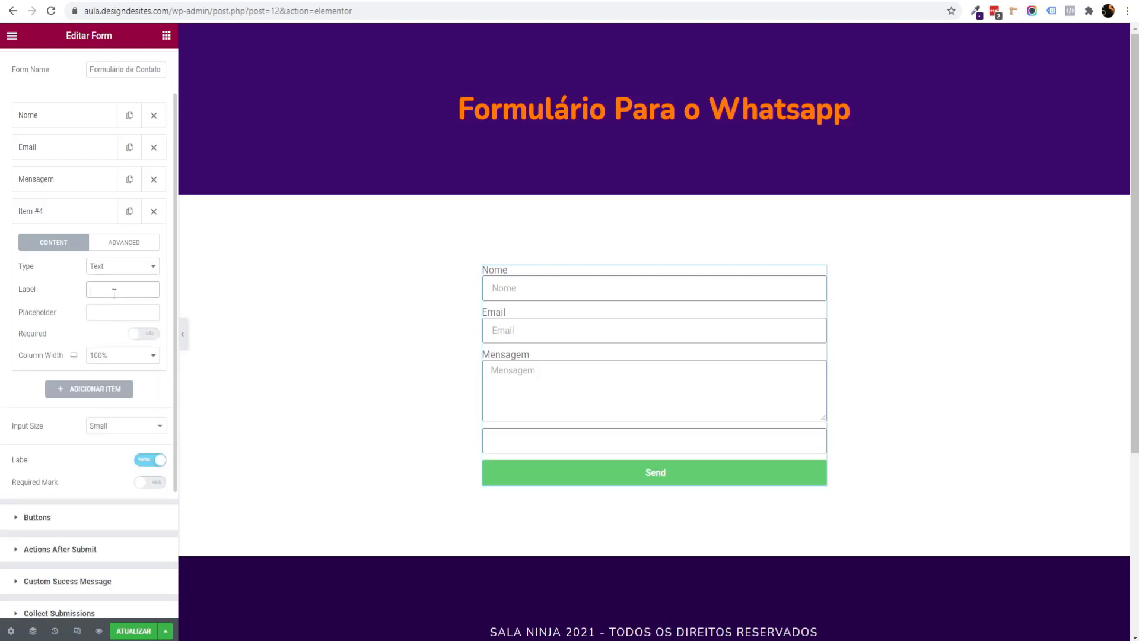
pyautogui.write('Whatsapp')
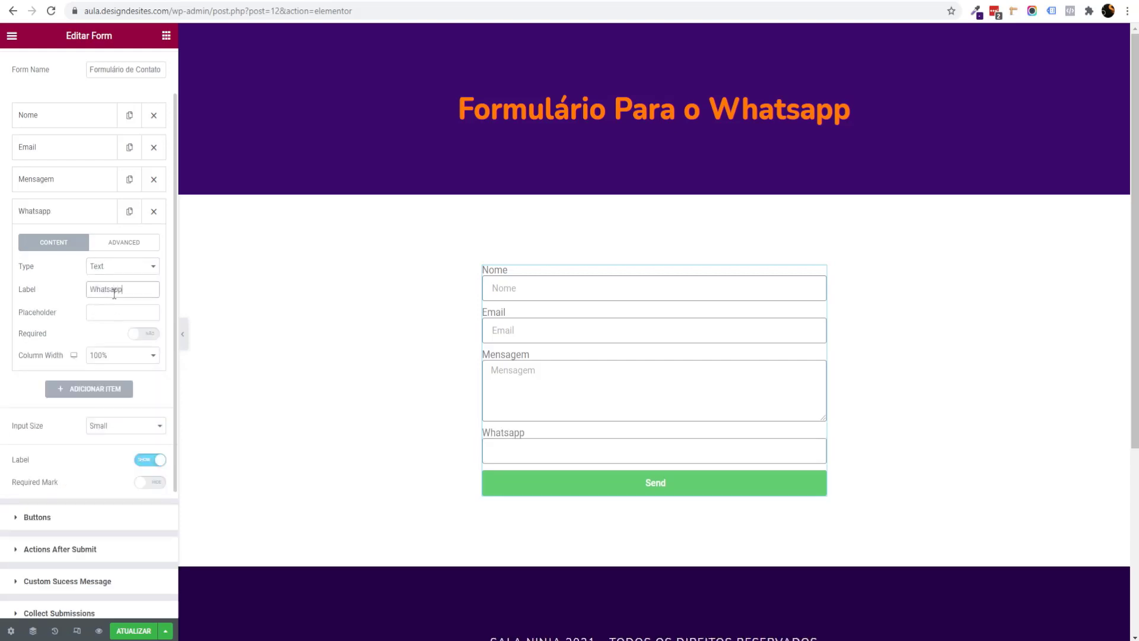
pyautogui.click(120, 274)
pyautogui.click(108, 283)
pyautogui.click(123, 311)
pyautogui.click(40, 214)
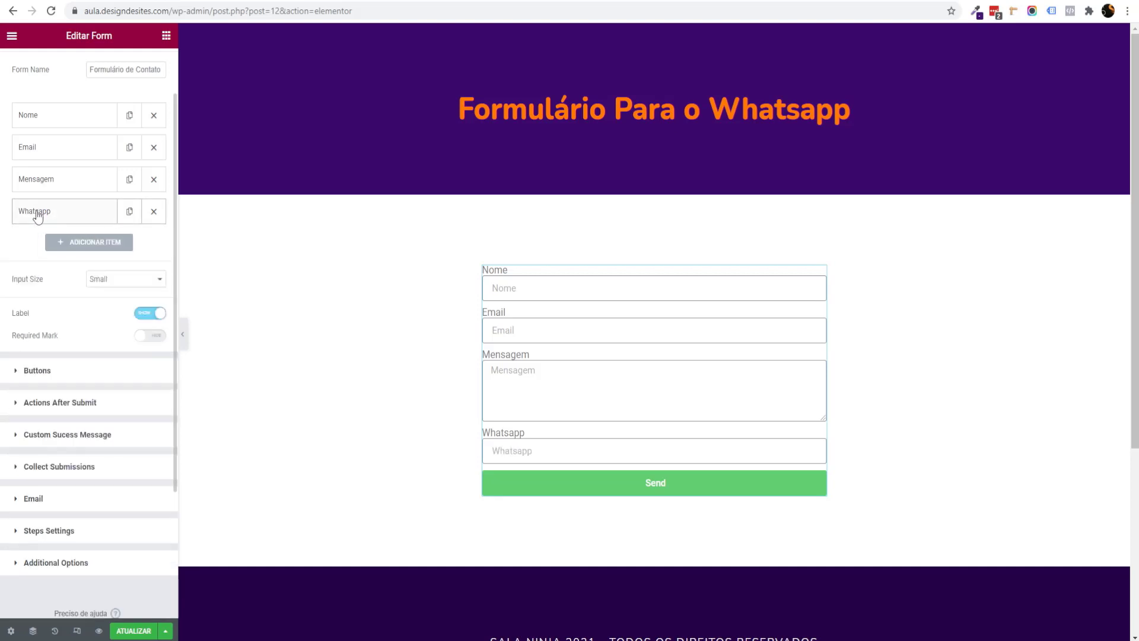
pyautogui.moveTo(41, 215); pyautogui.dragTo(42, 180)
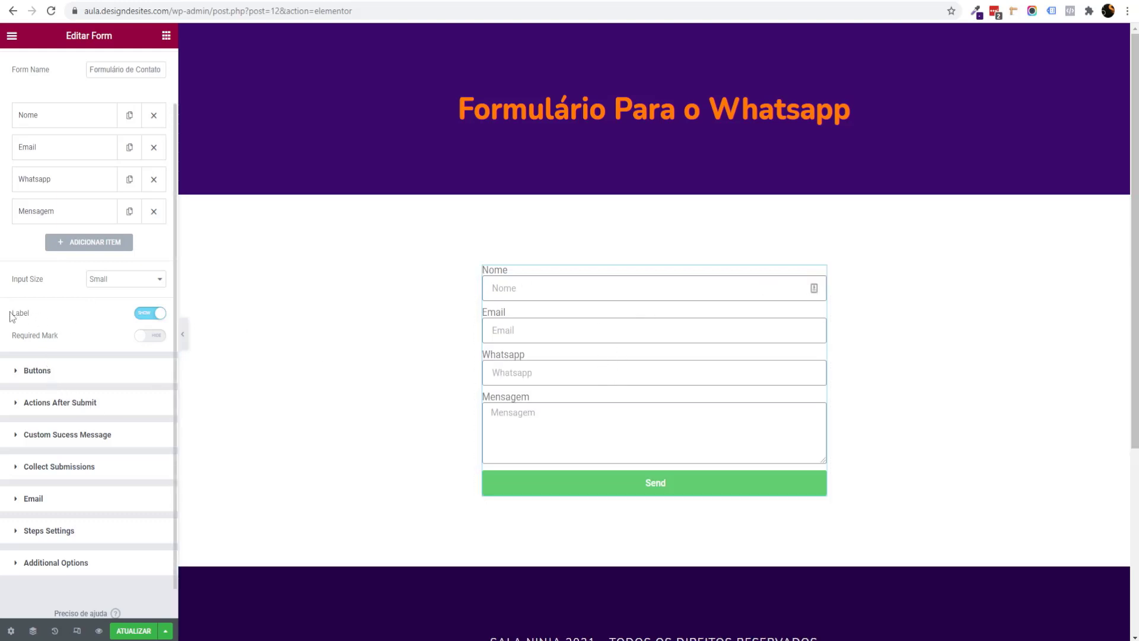
pyautogui.click(150, 313)
# Step: Change the form's input size, trying Large before choosing a smaller size
pyautogui.click(127, 283)
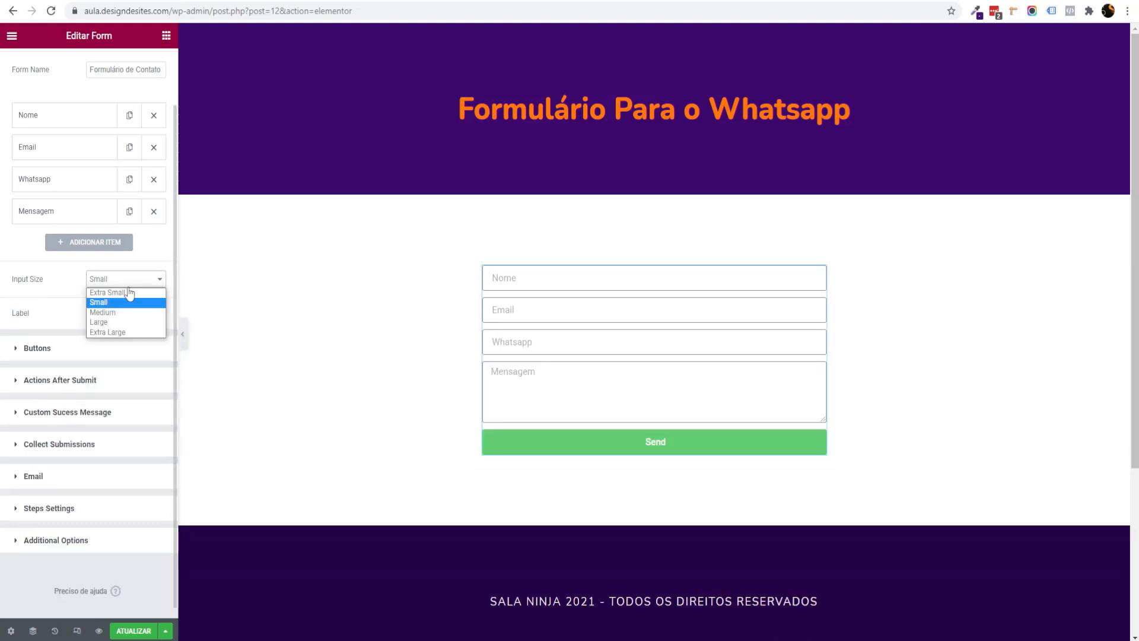
pyautogui.click(119, 322)
pyautogui.click(121, 280)
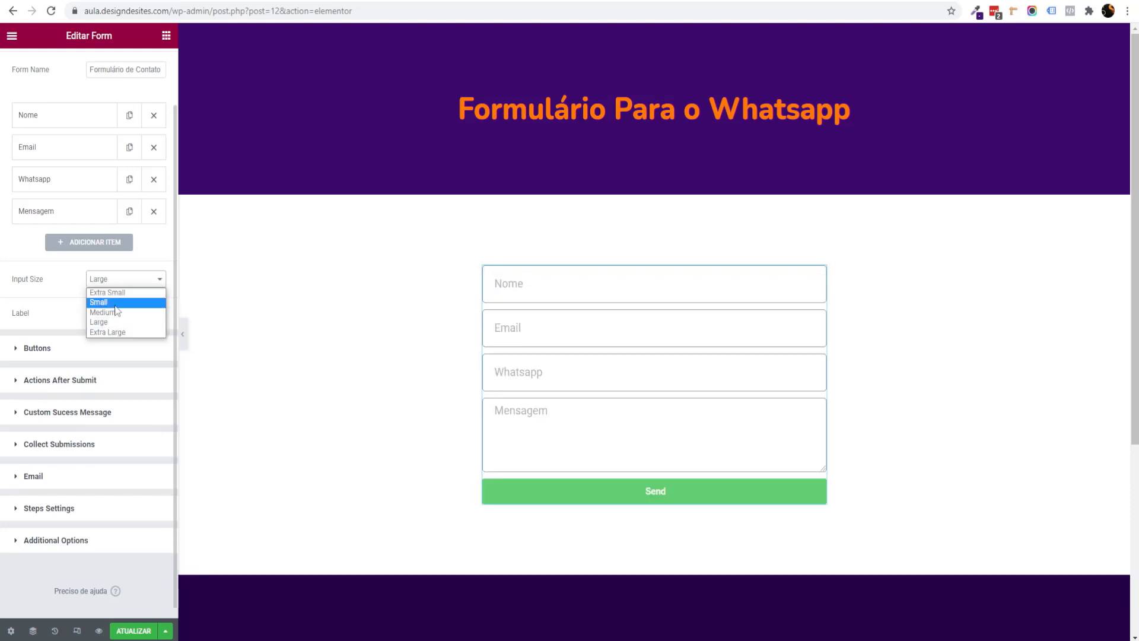
pyautogui.click(100, 311)
# Step: Change the submit button text from 'Send' to 'Entrar em contato' with Medium size
pyautogui.click(53, 350)
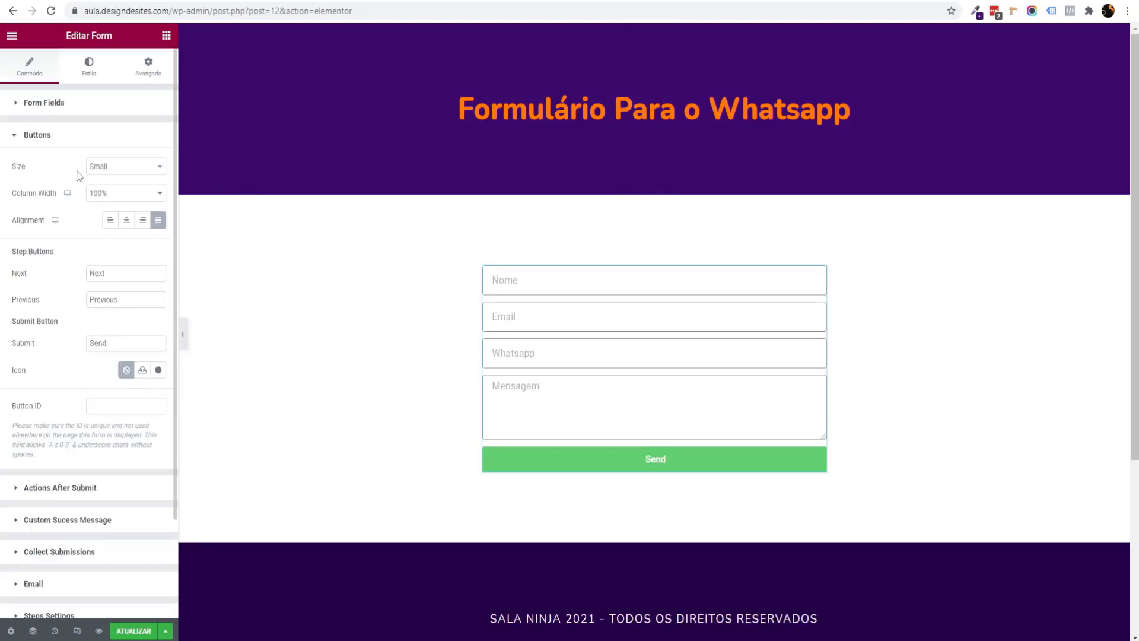
pyautogui.moveTo(143, 346); pyautogui.dragTo(17, 344)
pyautogui.write('Entrar em contato')
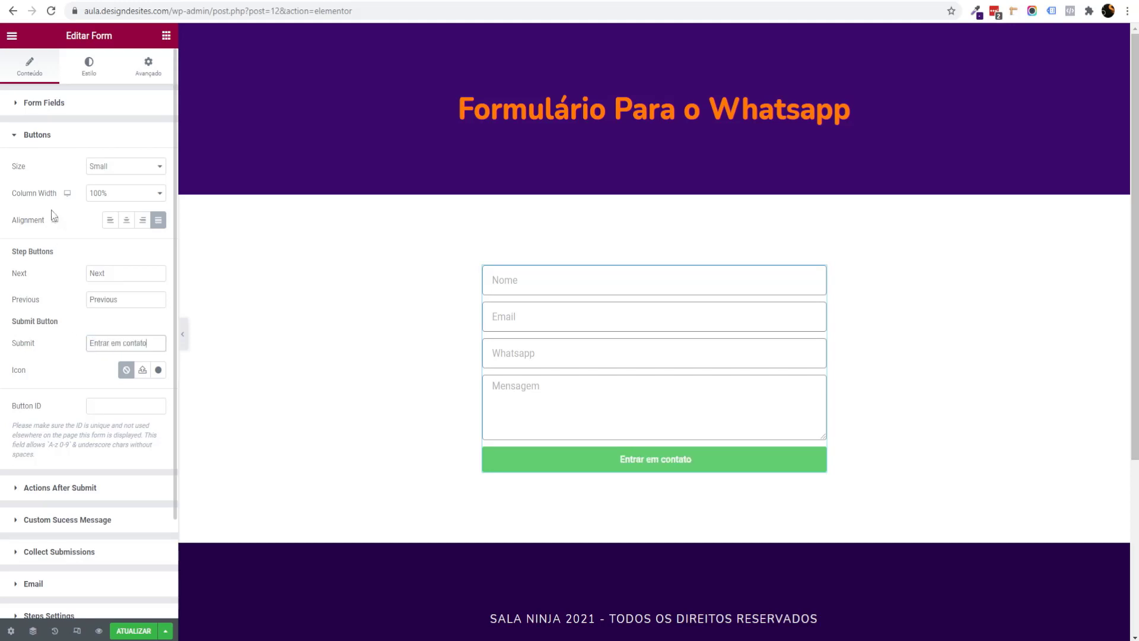
pyautogui.click(105, 169)
pyautogui.click(126, 199)
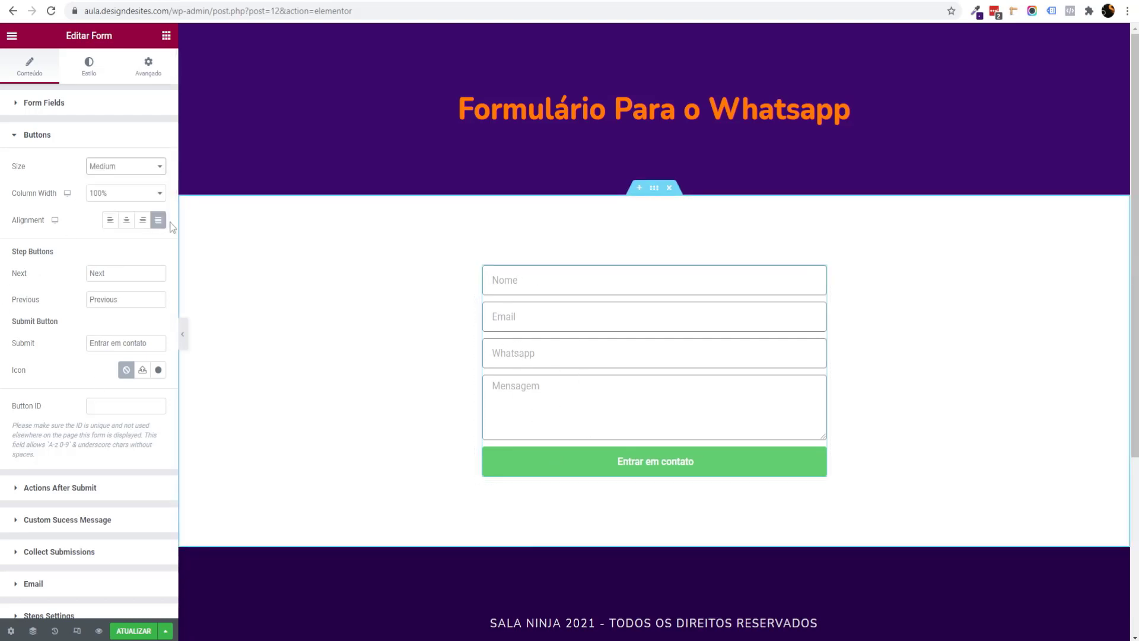
pyautogui.click(89, 66)
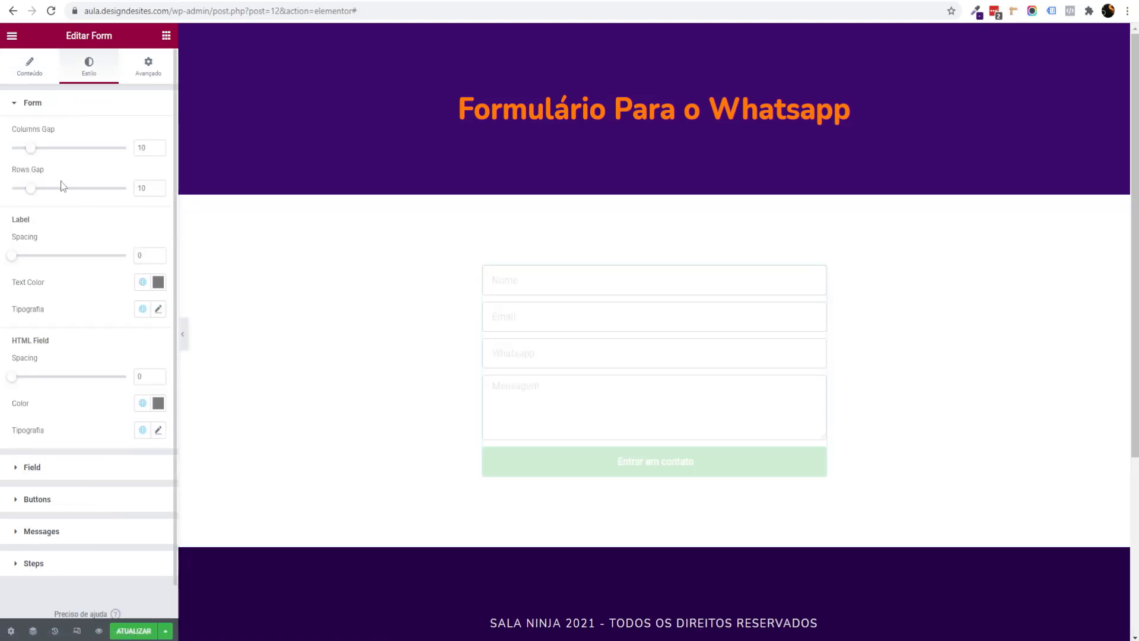
# Step: Give the form fields a light grey background and near-black (#201B1B) text colour
pyautogui.click(32, 467)
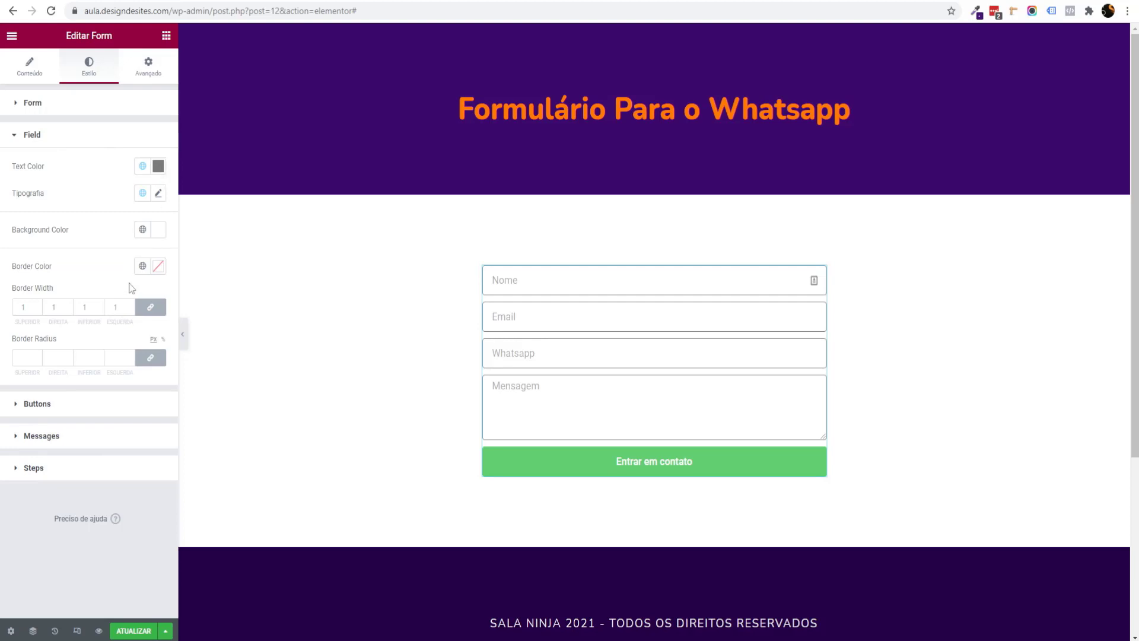
pyautogui.click(158, 230)
pyautogui.click(21, 298)
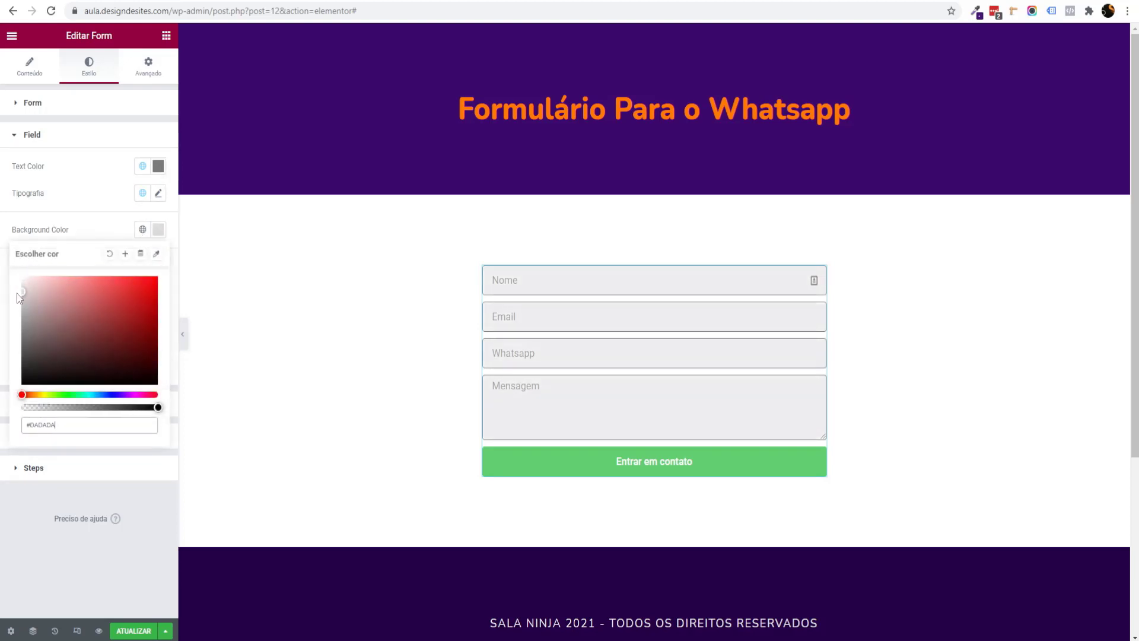
pyautogui.moveTo(18, 303); pyautogui.dragTo(13, 286)
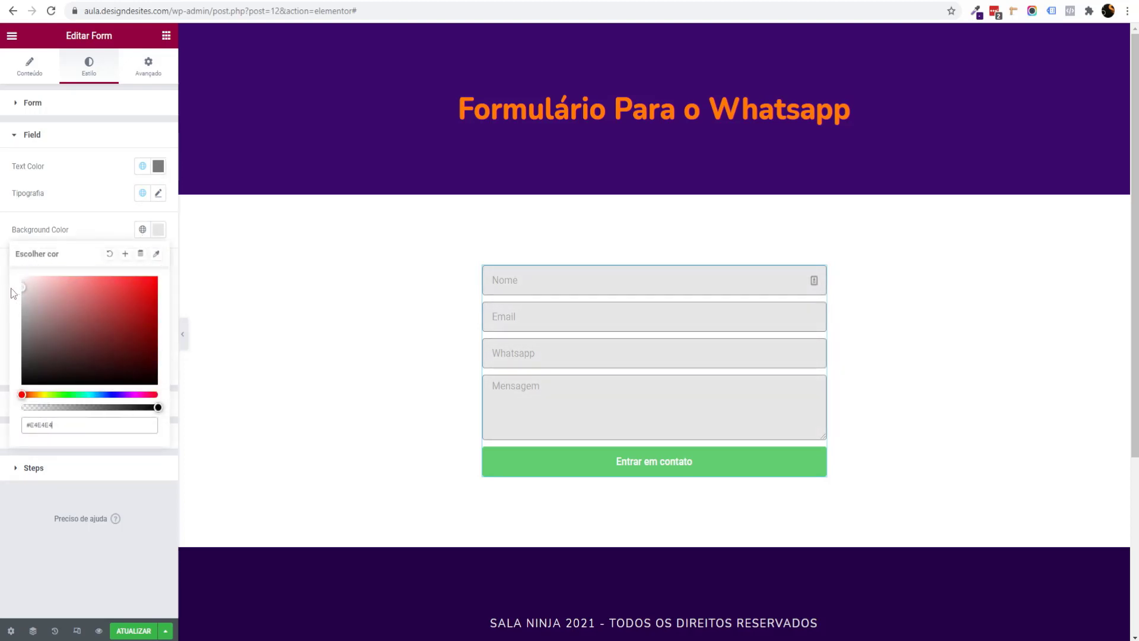
pyautogui.click(136, 214)
pyautogui.click(158, 166)
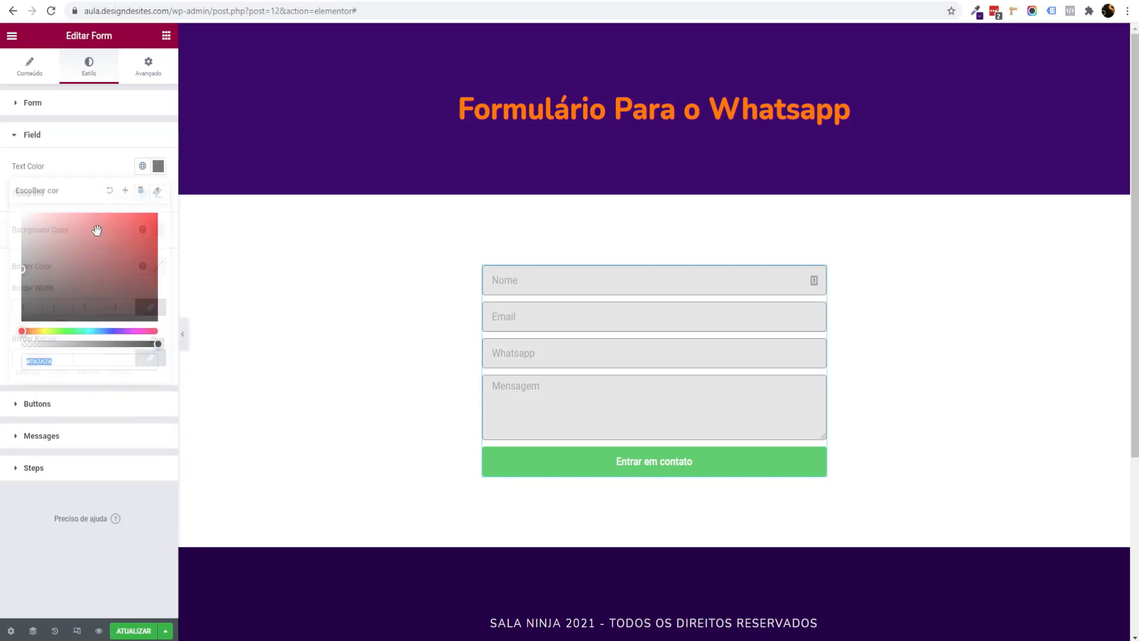
pyautogui.moveTo(28, 310); pyautogui.dragTo(40, 308)
pyautogui.click(1, 305)
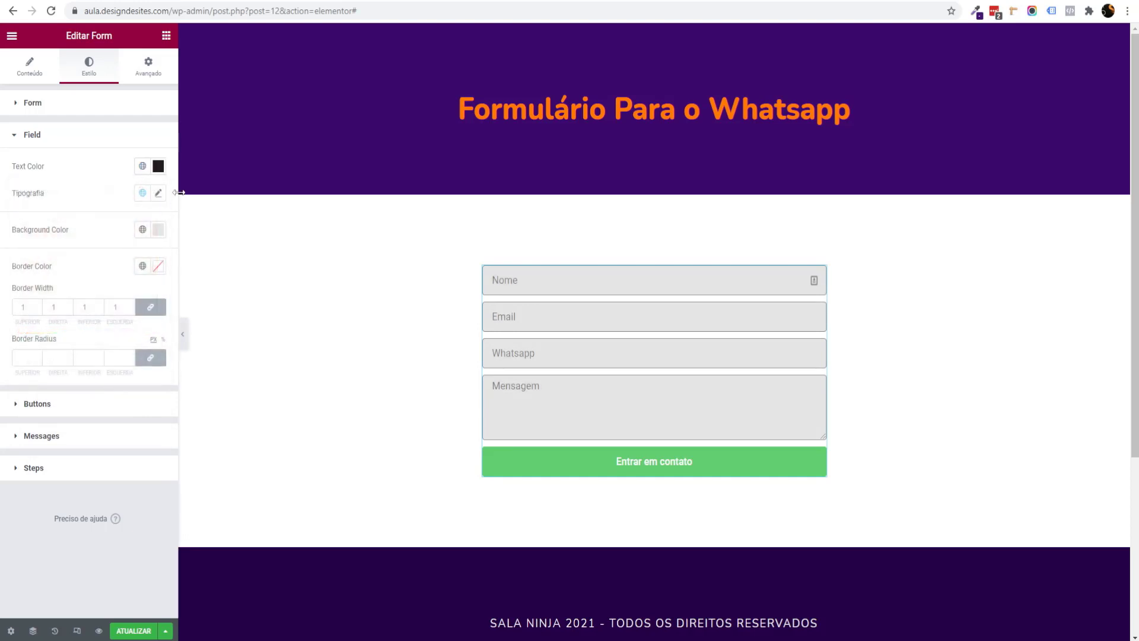
# Step: Set the field font to Nunito, border width to 0, and lighten the grey background
pyautogui.click(157, 193)
pyautogui.click(119, 253)
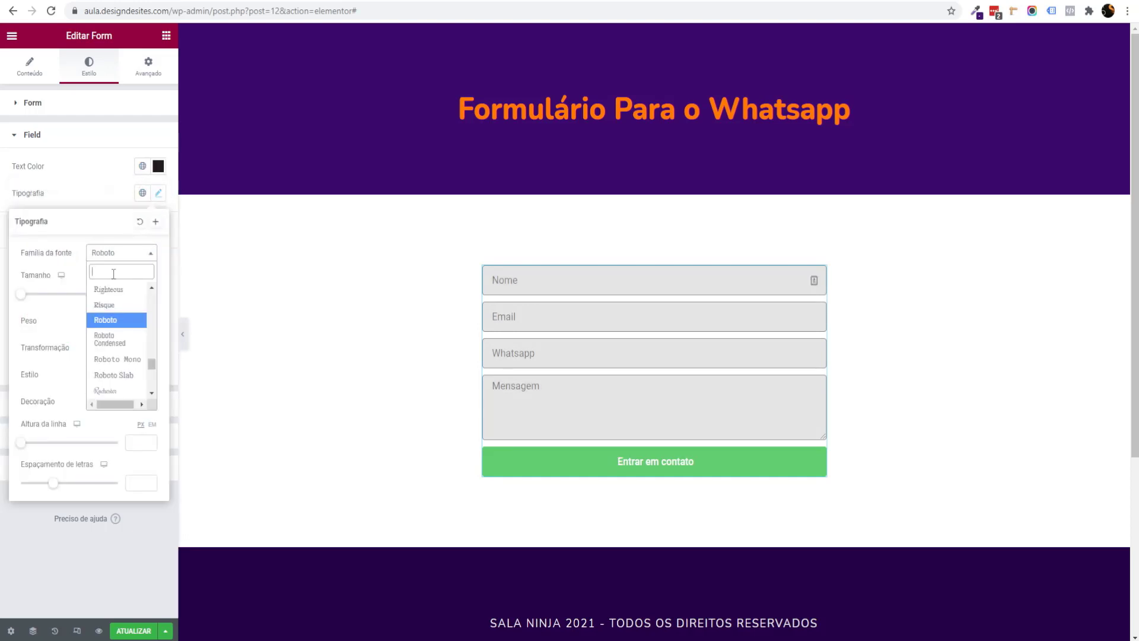
pyautogui.write('nuni')
pyautogui.click(129, 304)
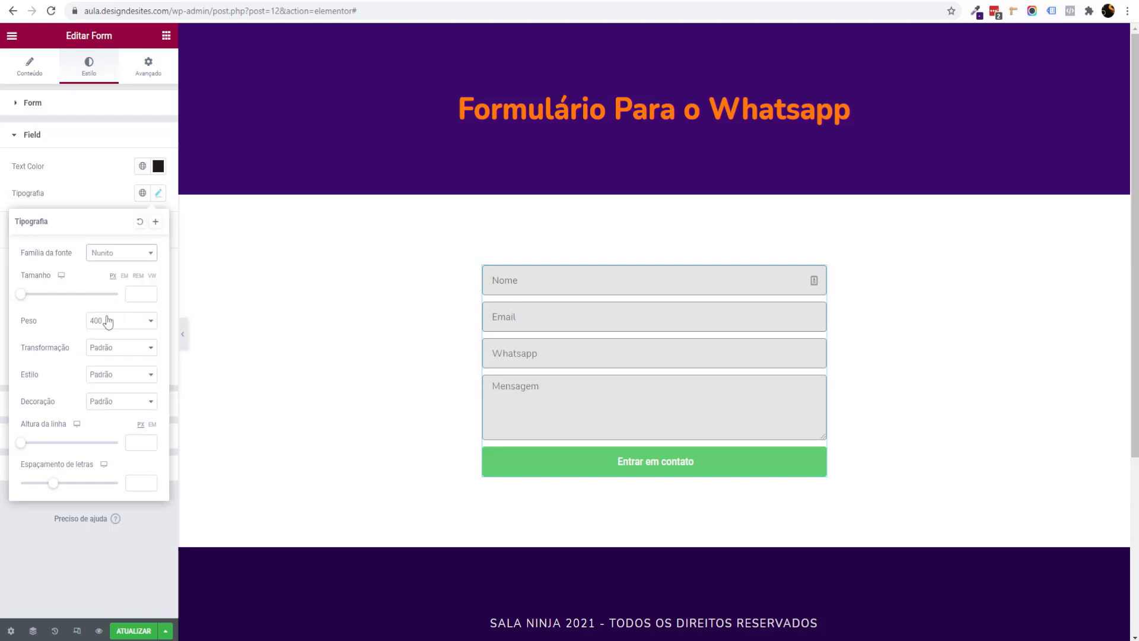
pyautogui.click(2, 318)
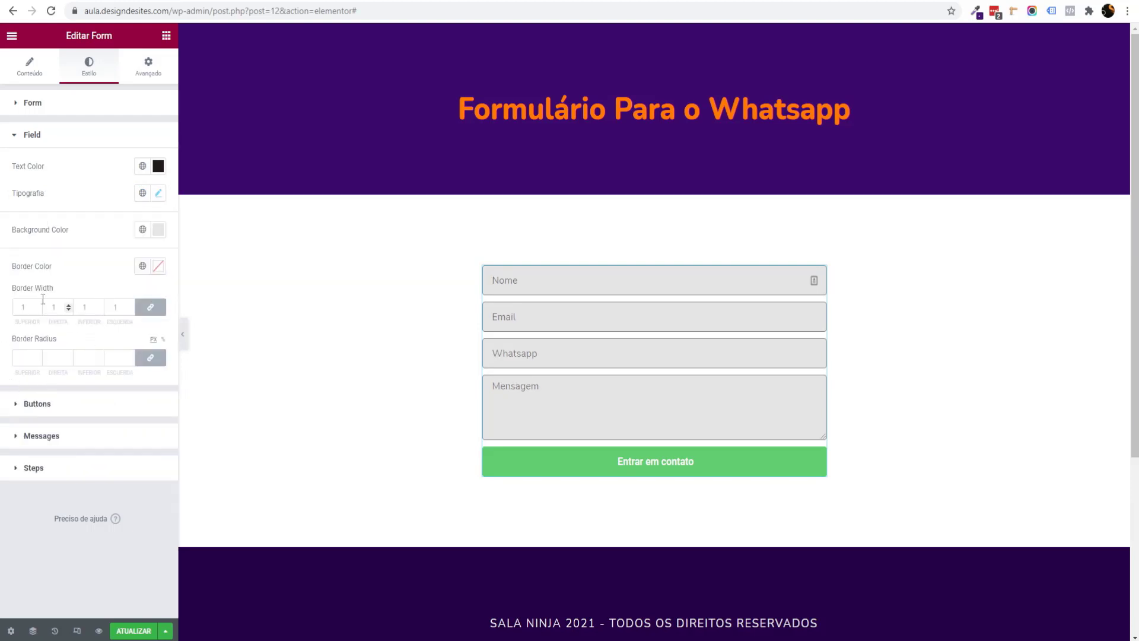
pyautogui.click(24, 306)
pyautogui.write('0')
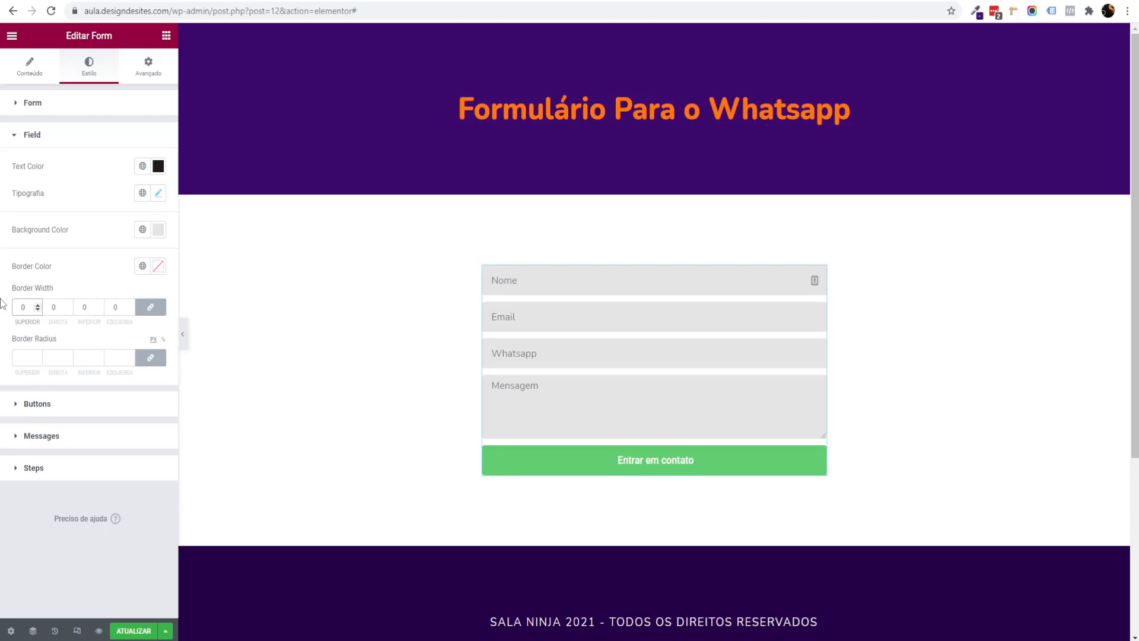
pyautogui.click(158, 230)
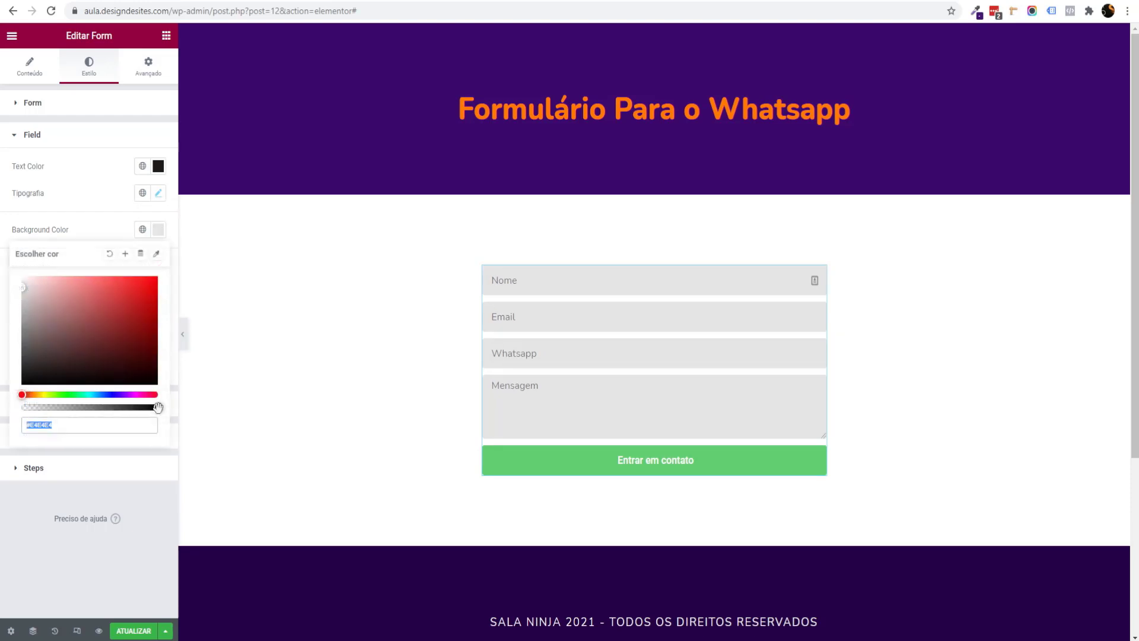
pyautogui.click(95, 410)
pyautogui.click(221, 425)
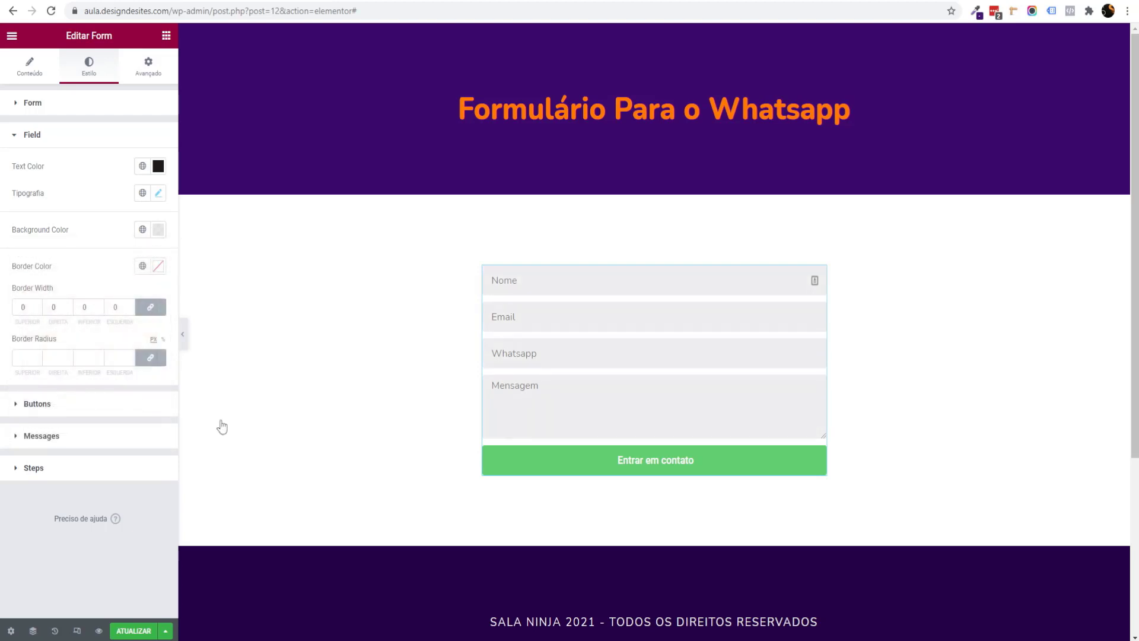
# Step: Give the submit button a deep purple background colour
pyautogui.click(43, 408)
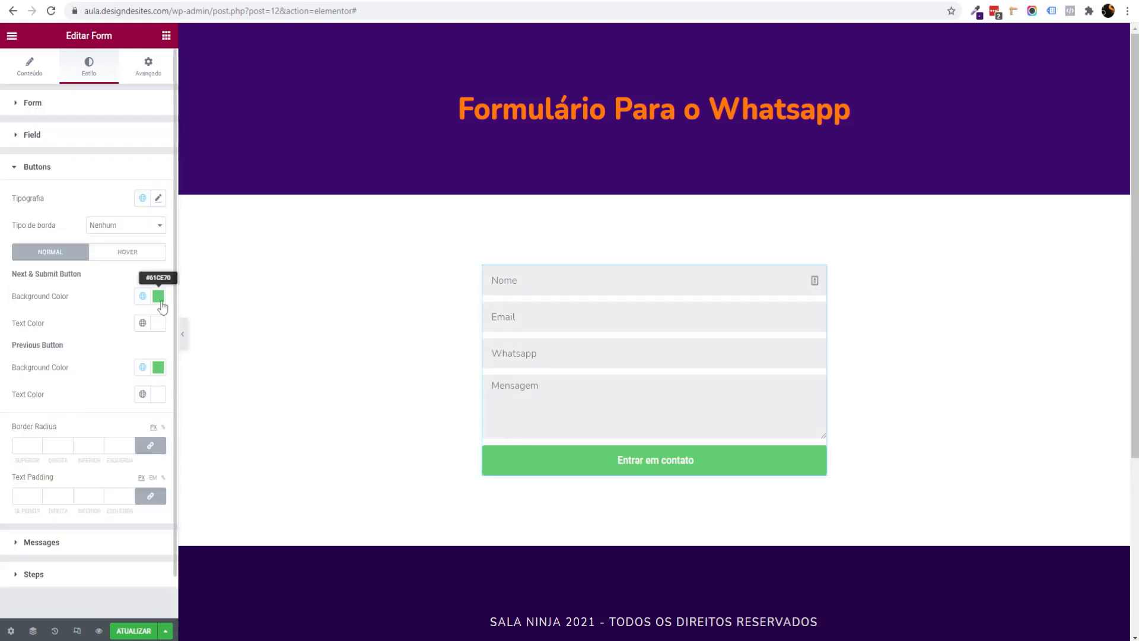
pyautogui.click(158, 296)
pyautogui.moveTo(104, 461); pyautogui.dragTo(119, 461)
pyautogui.moveTo(122, 377); pyautogui.dragTo(148, 352)
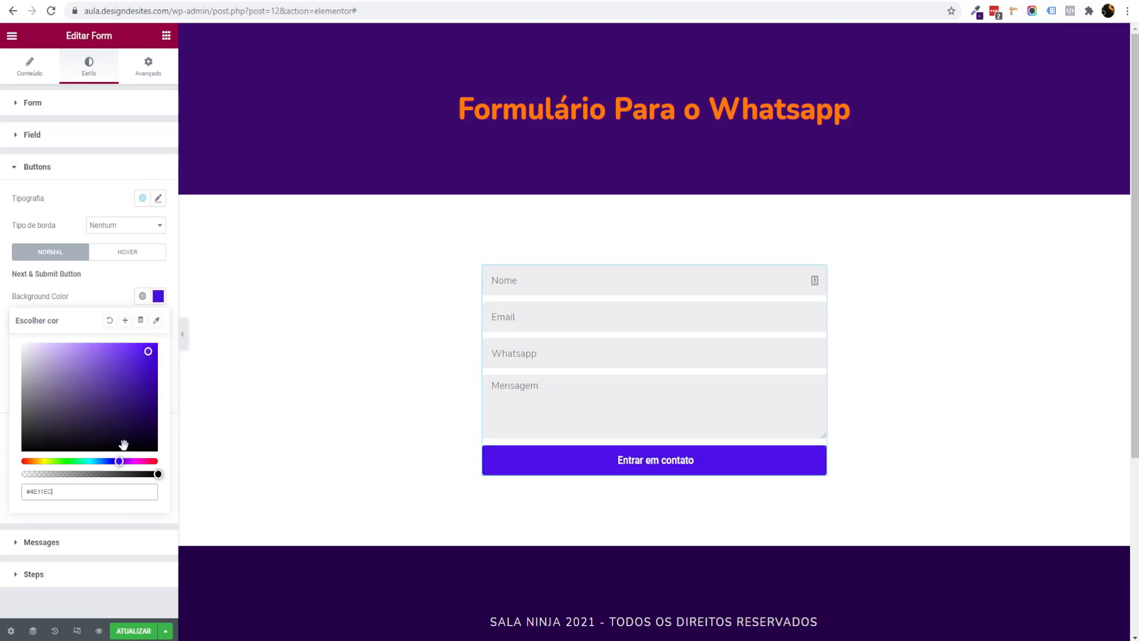
pyautogui.moveTo(119, 461); pyautogui.dragTo(126, 461)
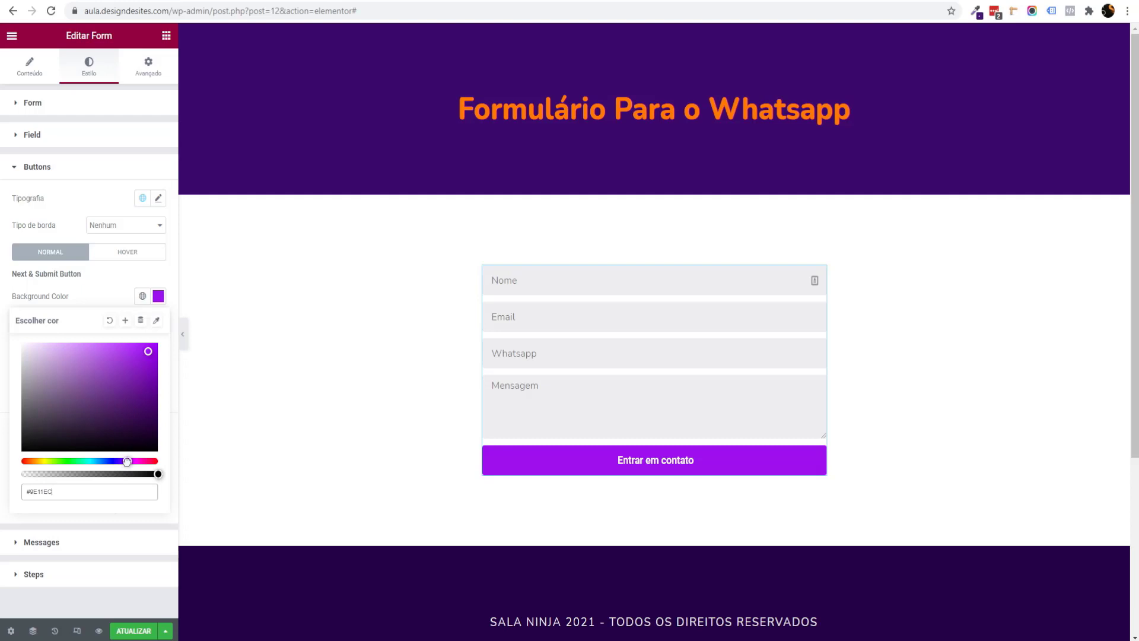
pyautogui.moveTo(147, 362); pyautogui.dragTo(148, 378)
pyautogui.click(562, 471)
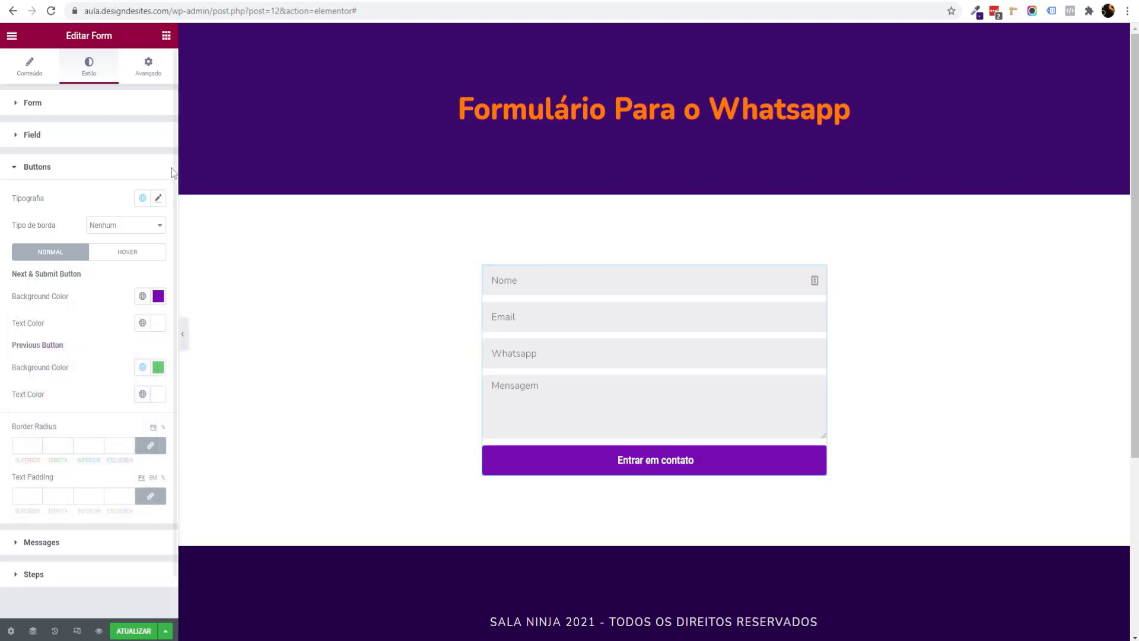
# Step: Set the button label typography to Nunito at weight 600
pyautogui.click(158, 199)
pyautogui.click(122, 257)
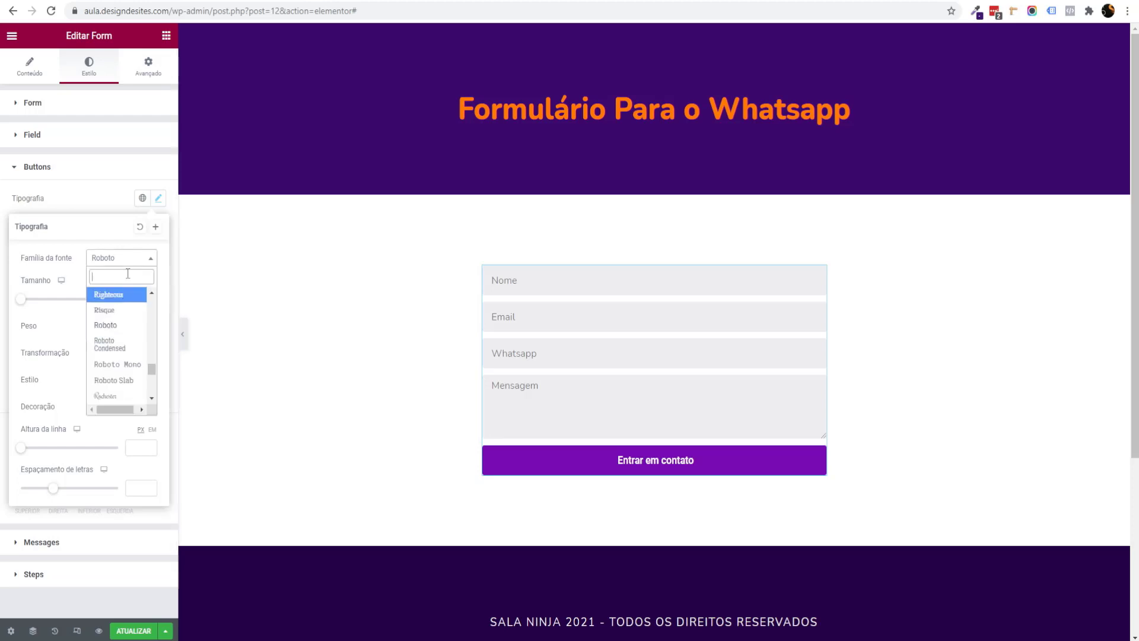
pyautogui.write('nuni')
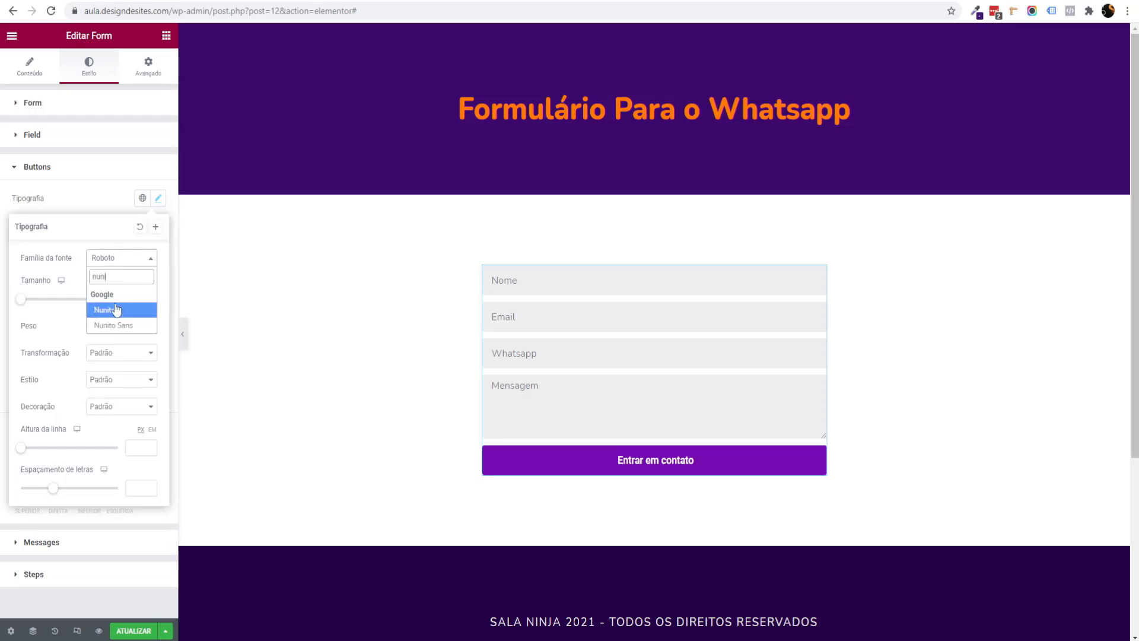
pyautogui.click(98, 313)
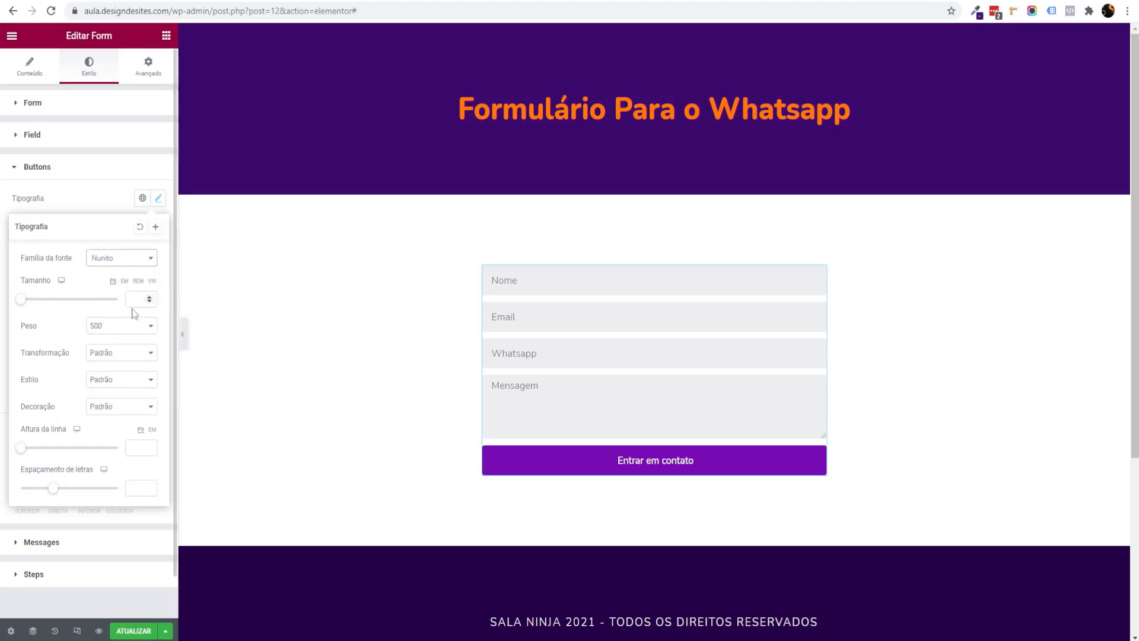
pyautogui.click(125, 330)
pyautogui.click(116, 388)
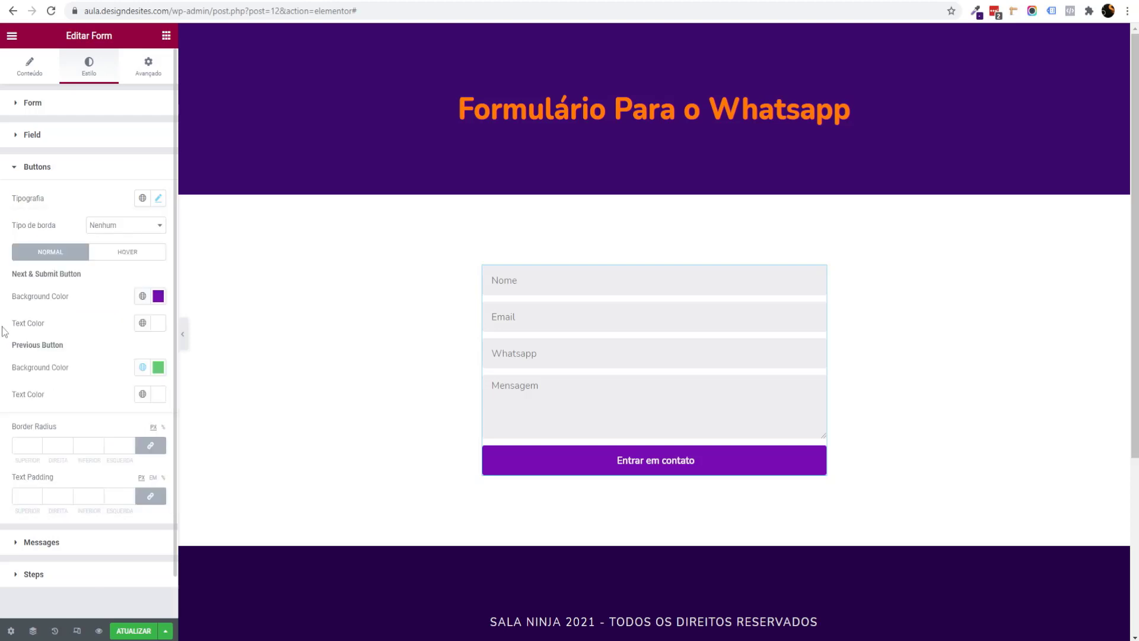
pyautogui.click(37, 63)
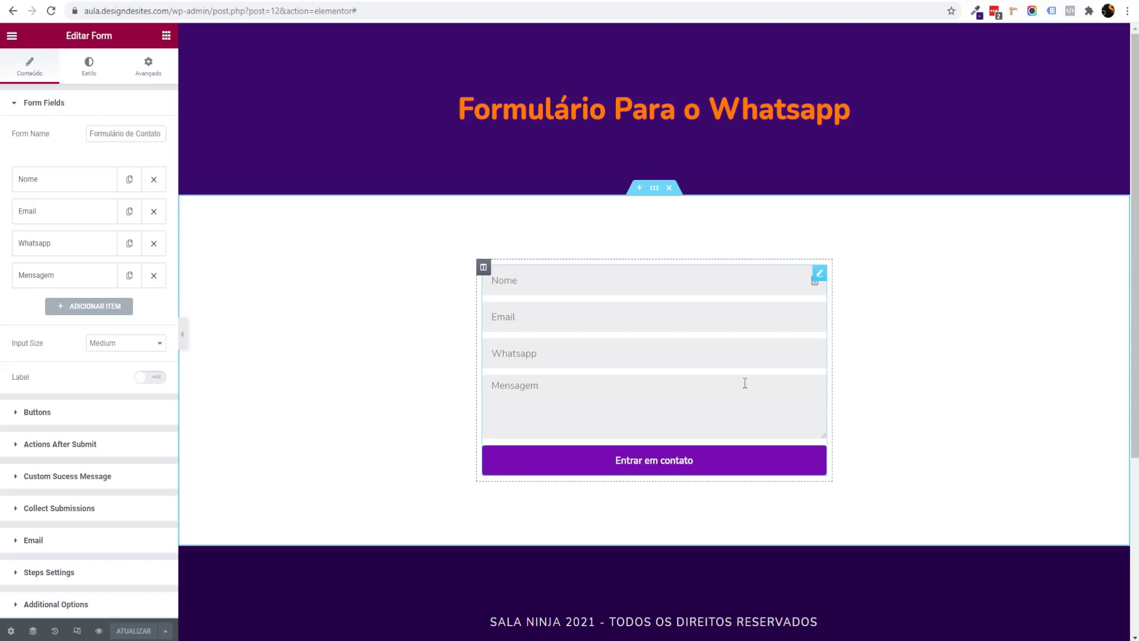
# Step: Add WhatsApp to Actions After Submit, alongside Collect Submissions and Email
pyautogui.scroll(-2, 62, 355)
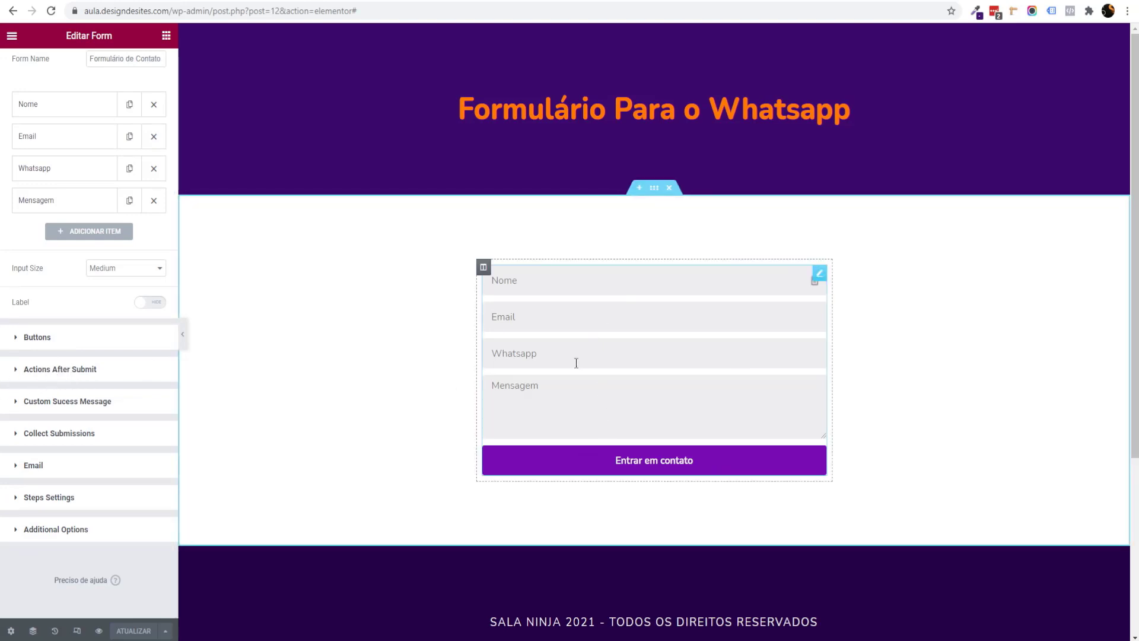
pyautogui.click(44, 369)
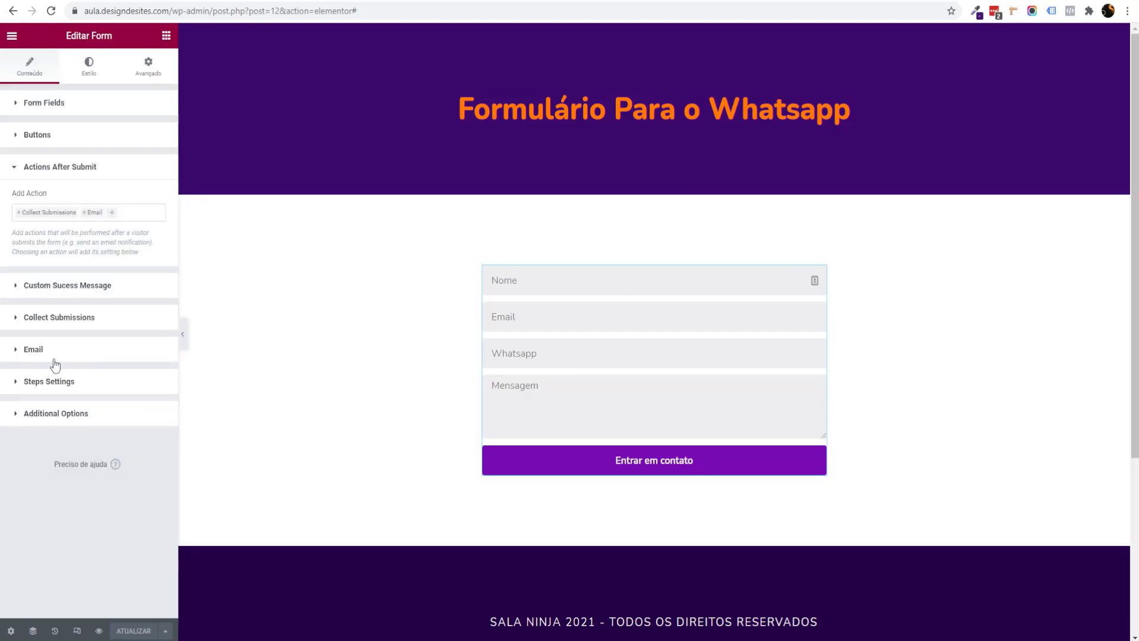
pyautogui.click(31, 212)
pyautogui.click(48, 216)
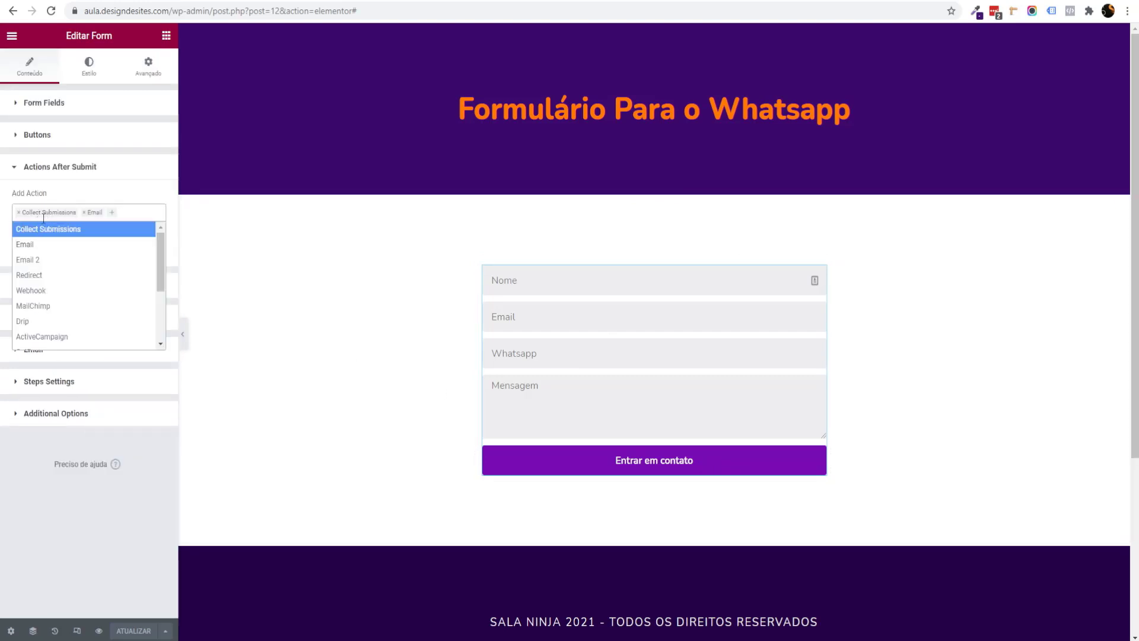
pyautogui.click(3, 217)
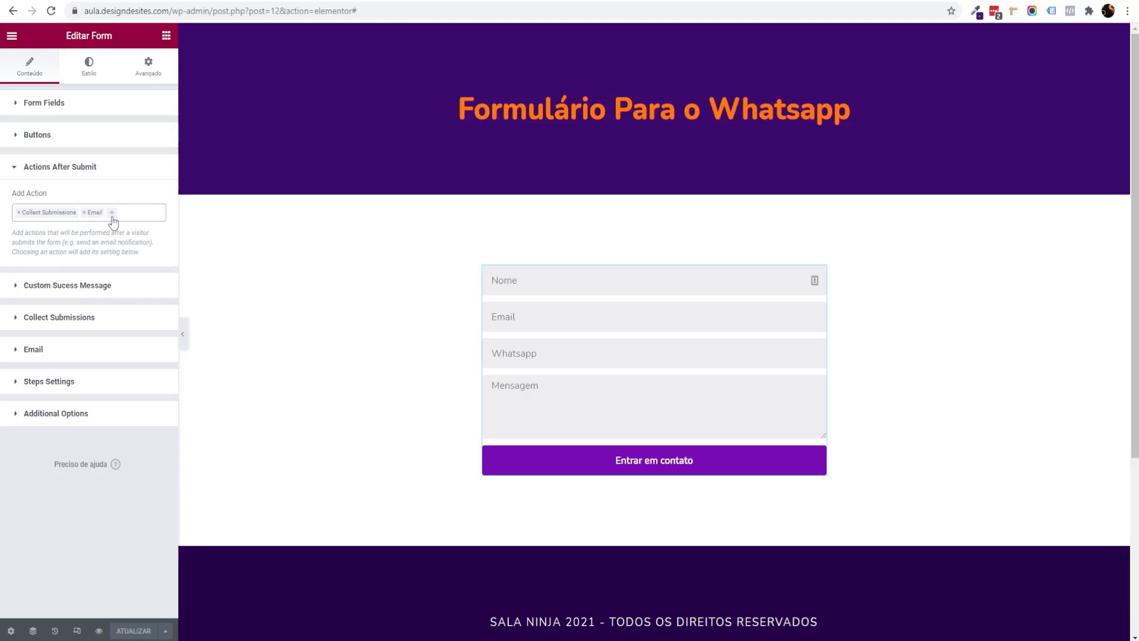
pyautogui.click(114, 215)
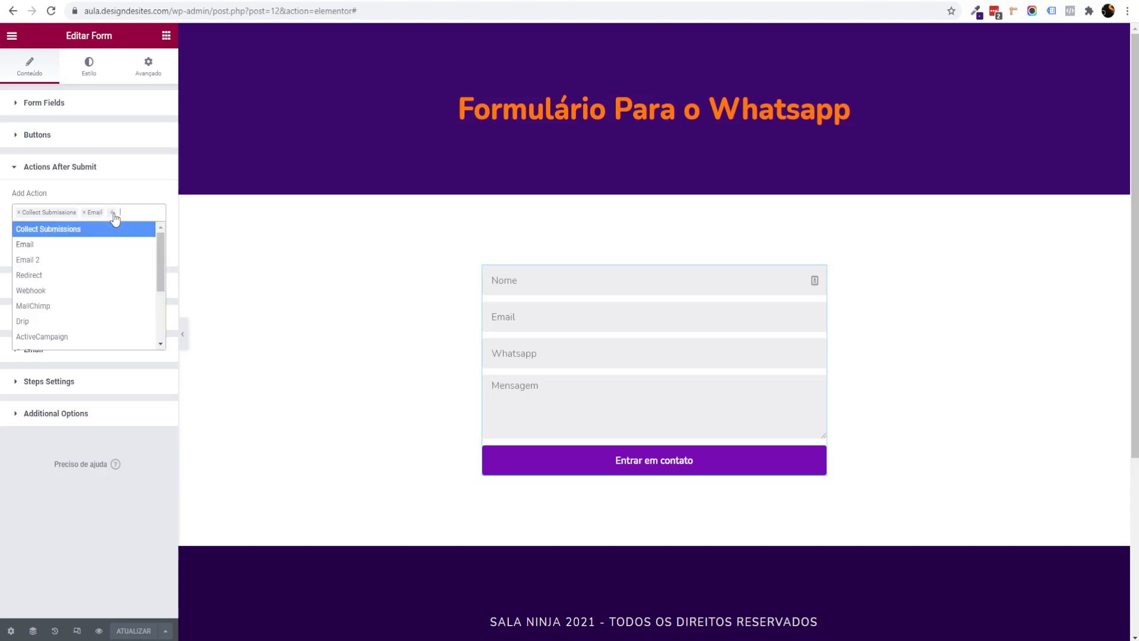
pyautogui.scroll(-4, 105, 253)
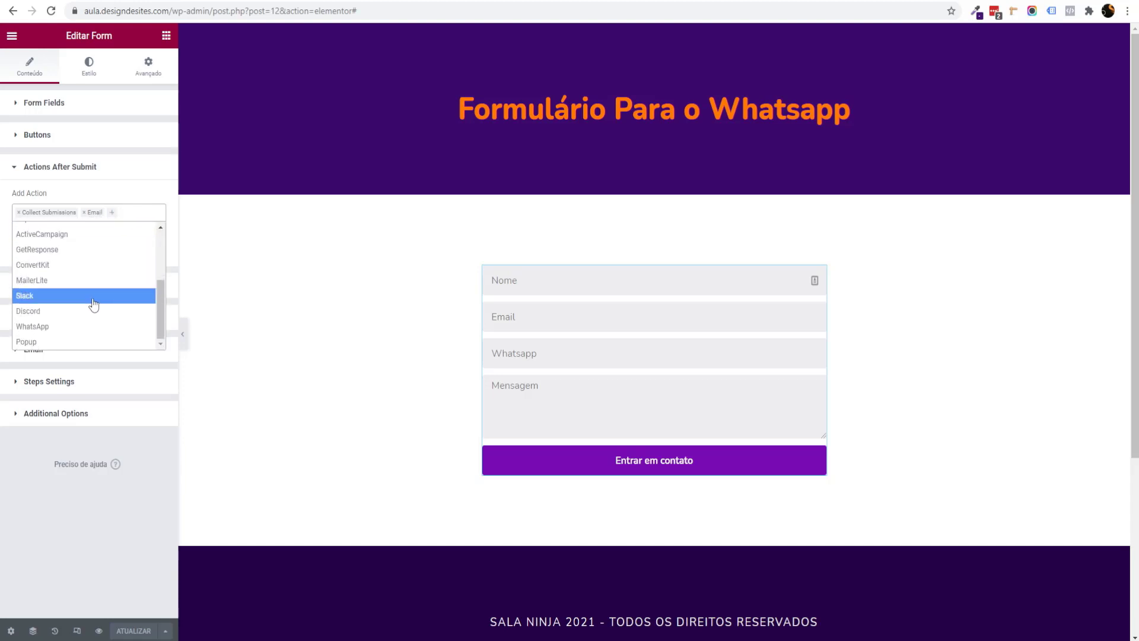
pyautogui.scroll(4, 92, 305)
pyautogui.scroll(2, 91, 290)
pyautogui.scroll(-3, 98, 297)
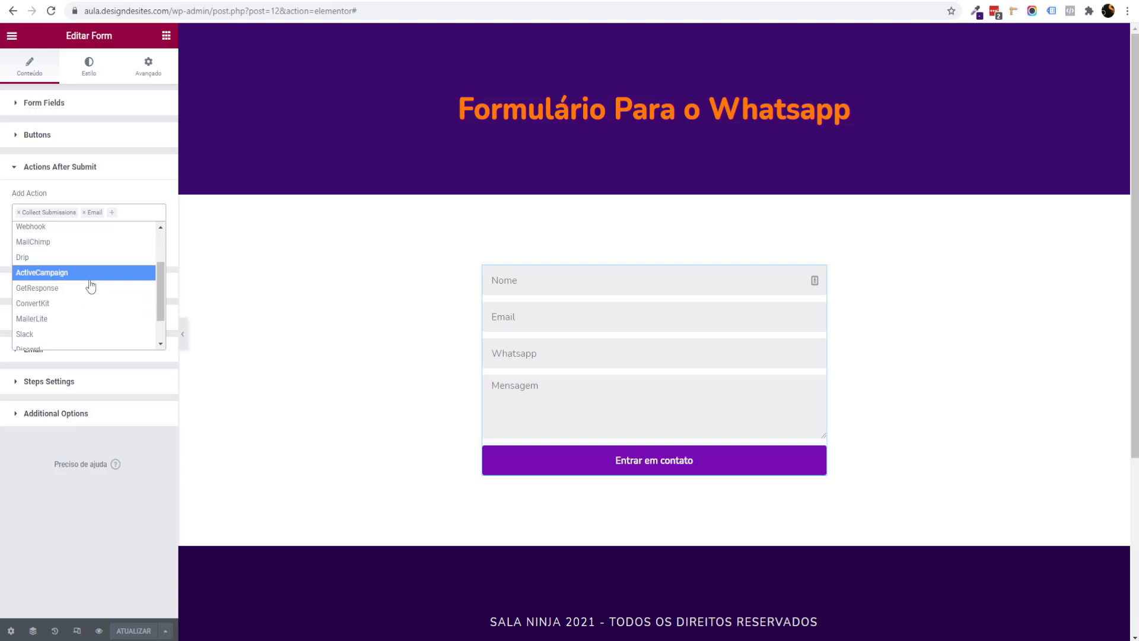
pyautogui.scroll(-1, 90, 287)
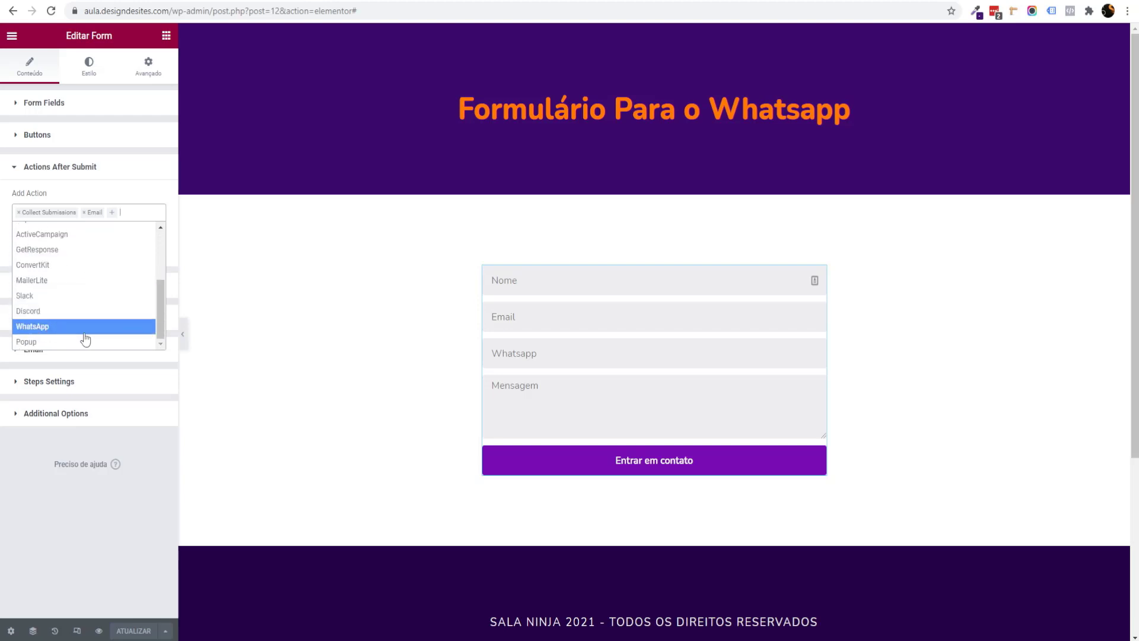
pyautogui.click(50, 330)
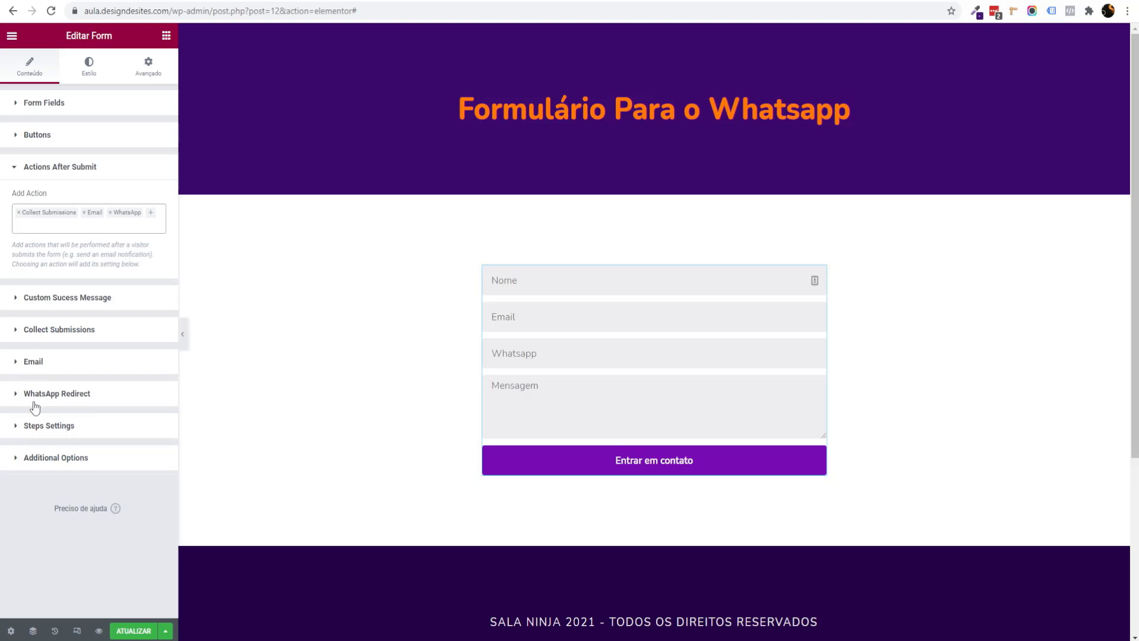
# Step: Enter the destination number in WhatsApp Redirect's WhatsApp Phone field
pyautogui.click(40, 395)
pyautogui.click(58, 339)
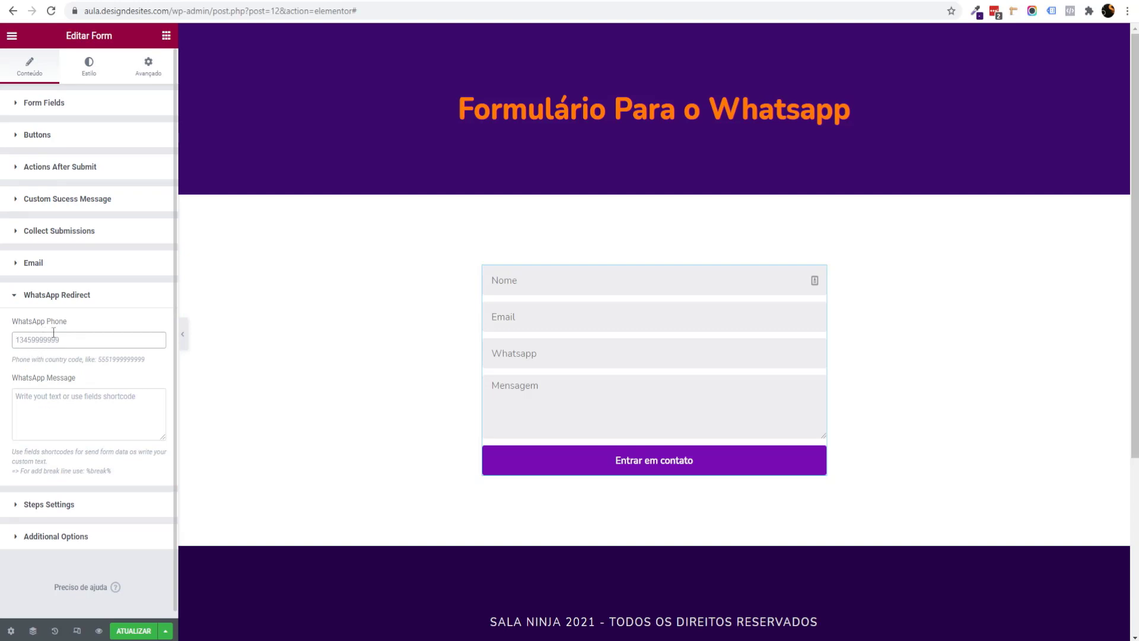
pyautogui.write('11999999')
pyautogui.doubleClick(42, 339)
pyautogui.click(58, 379)
pyautogui.moveTo(98, 360); pyautogui.dragTo(104, 360)
# Step: Check the phone number begins with the 55 country code followed by the area code
pyautogui.click(17, 343)
pyautogui.moveTo(27, 339); pyautogui.dragTo(15, 336)
pyautogui.click(26, 340)
pyautogui.moveTo(27, 341); pyautogui.dragTo(34, 341)
pyautogui.press('Left')
pyautogui.hotkey('shift', 'Right')
pyautogui.hotkey('shift', 'Right')
pyautogui.click(55, 341)
pyautogui.moveTo(38, 343); pyautogui.dragTo(97, 333)
pyautogui.click(32, 397)
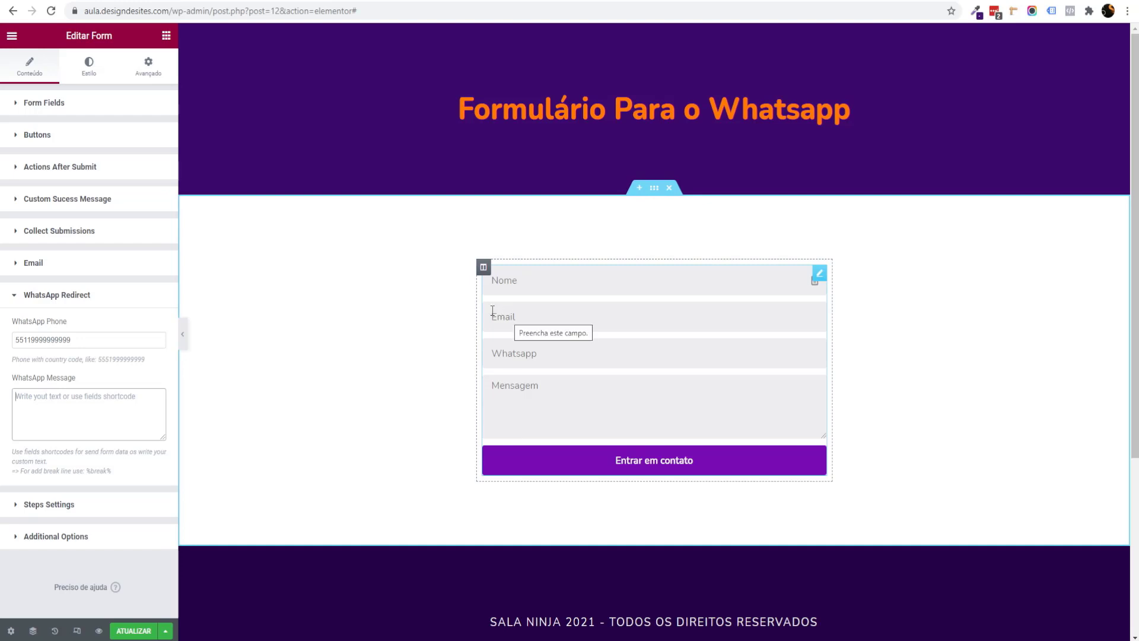
pyautogui.click(58, 111)
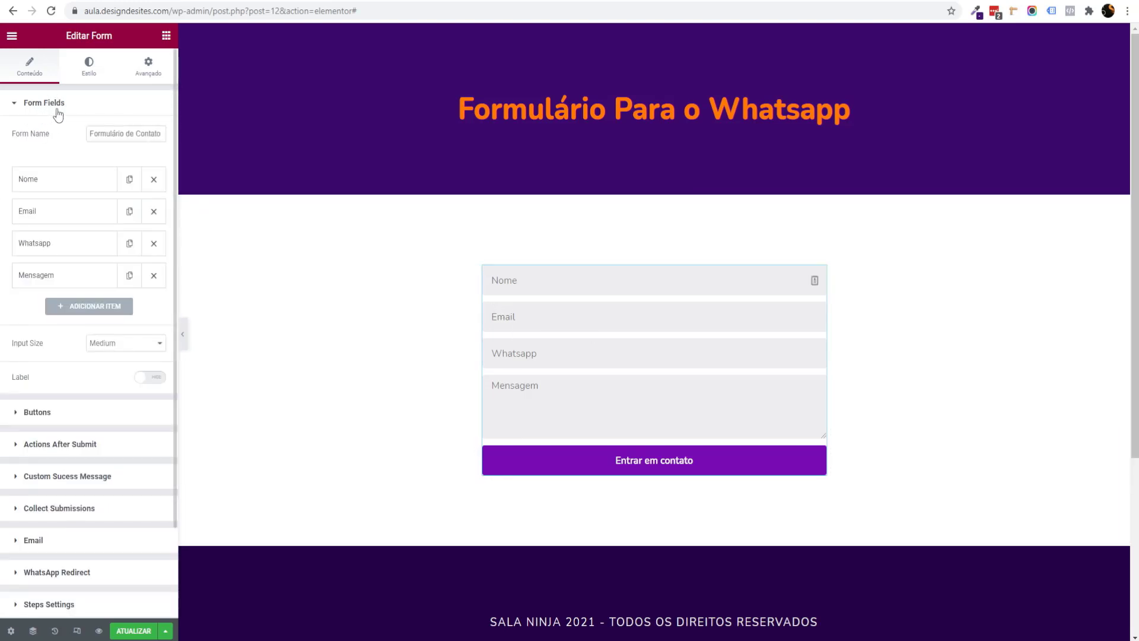
pyautogui.click(36, 186)
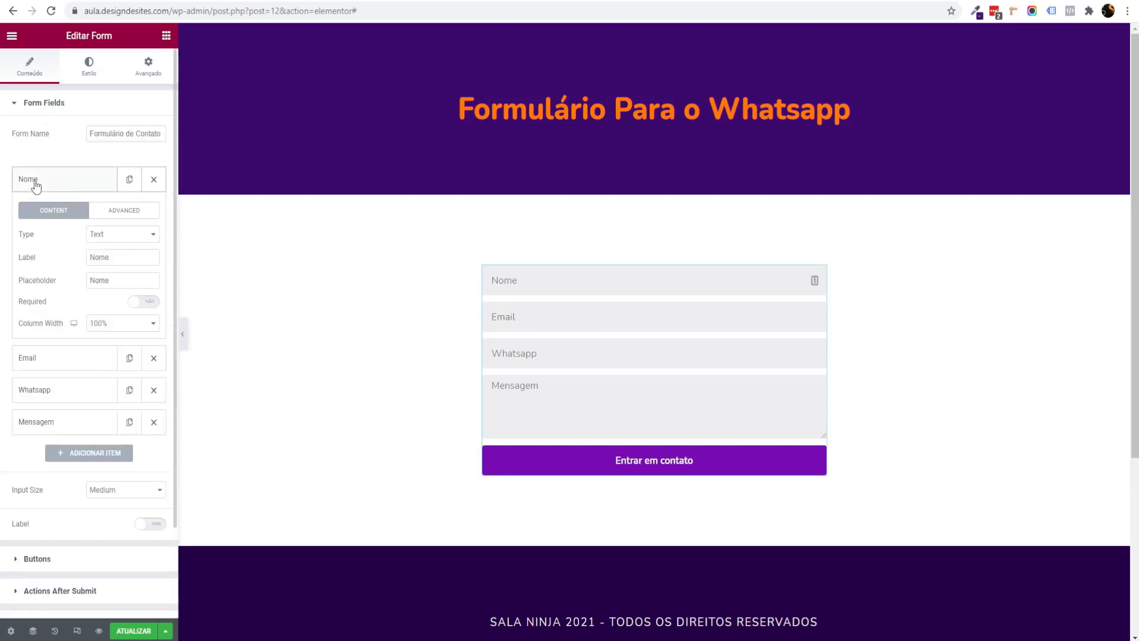
# Step: Copy the Nome field's shortcode and make the message's first line 'Nome: [field id="name"]'
pyautogui.click(108, 214)
pyautogui.moveTo(150, 316); pyautogui.dragTo(51, 312)
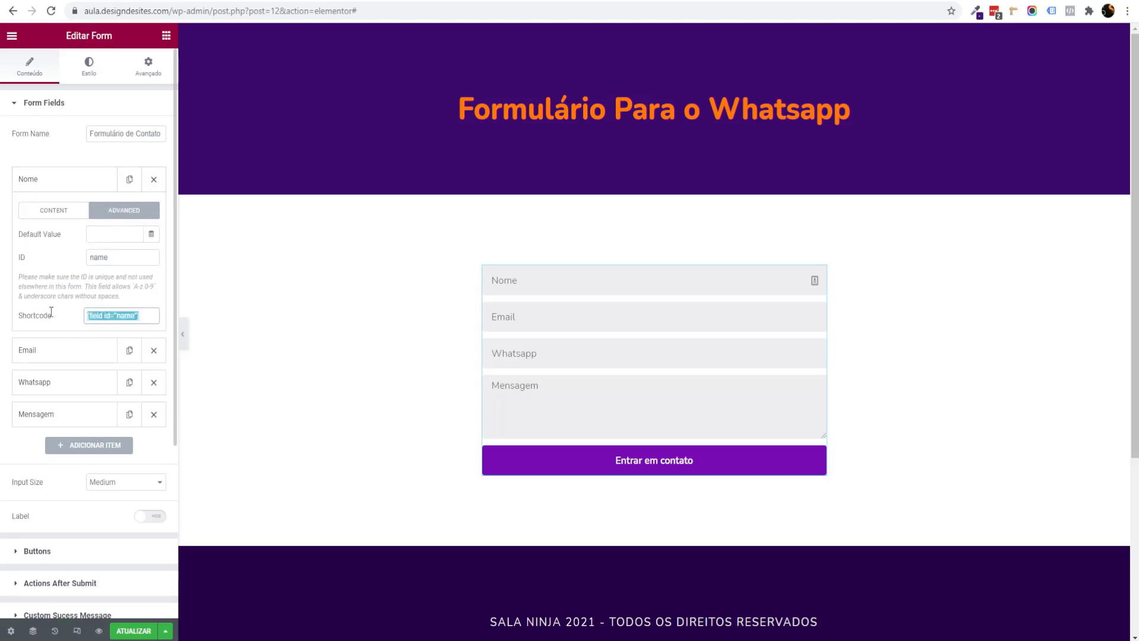
pyautogui.rightClick(113, 316)
pyautogui.click(141, 326)
pyautogui.scroll(-4, 89, 344)
pyautogui.click(59, 475)
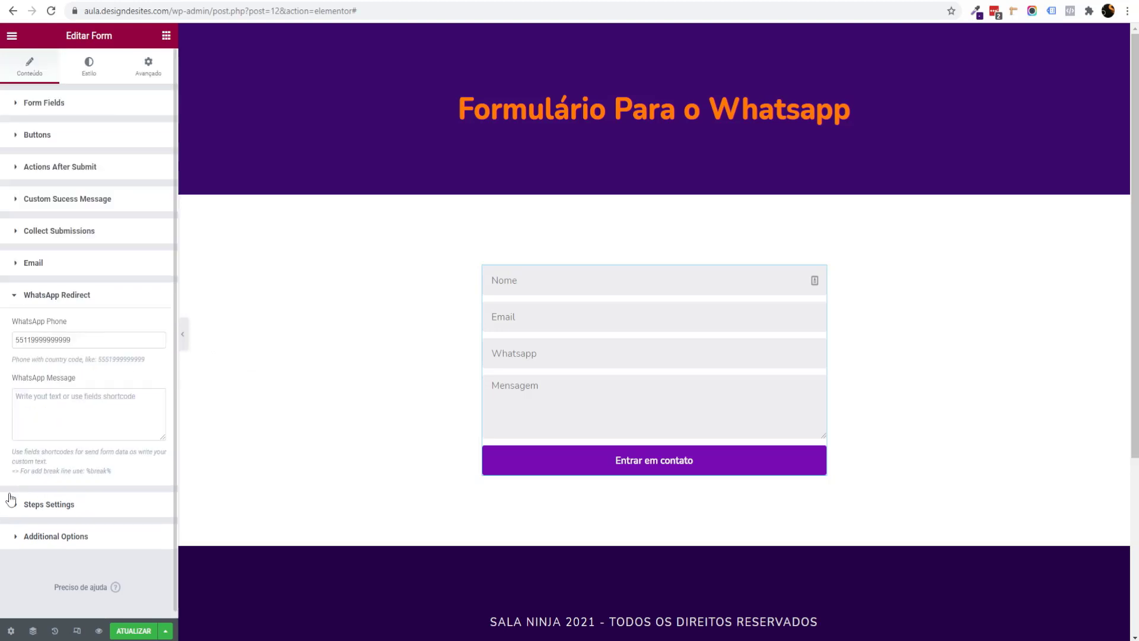
pyautogui.click(57, 415)
pyautogui.hotkey('ctrl', 'v')
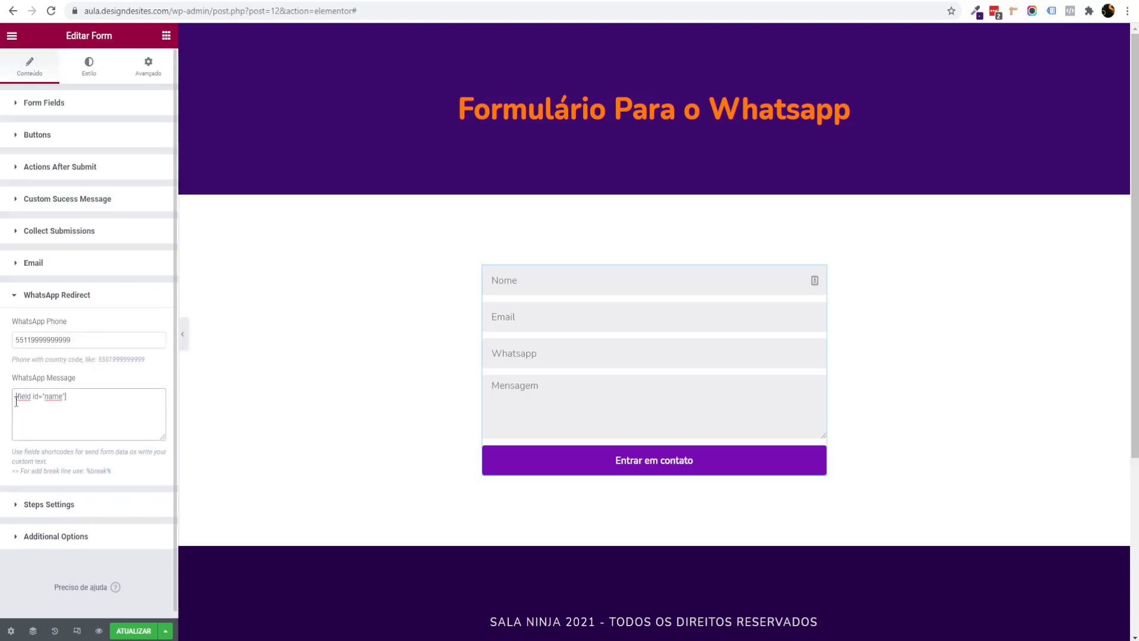
pyautogui.moveTo(16, 396); pyautogui.dragTo(93, 405)
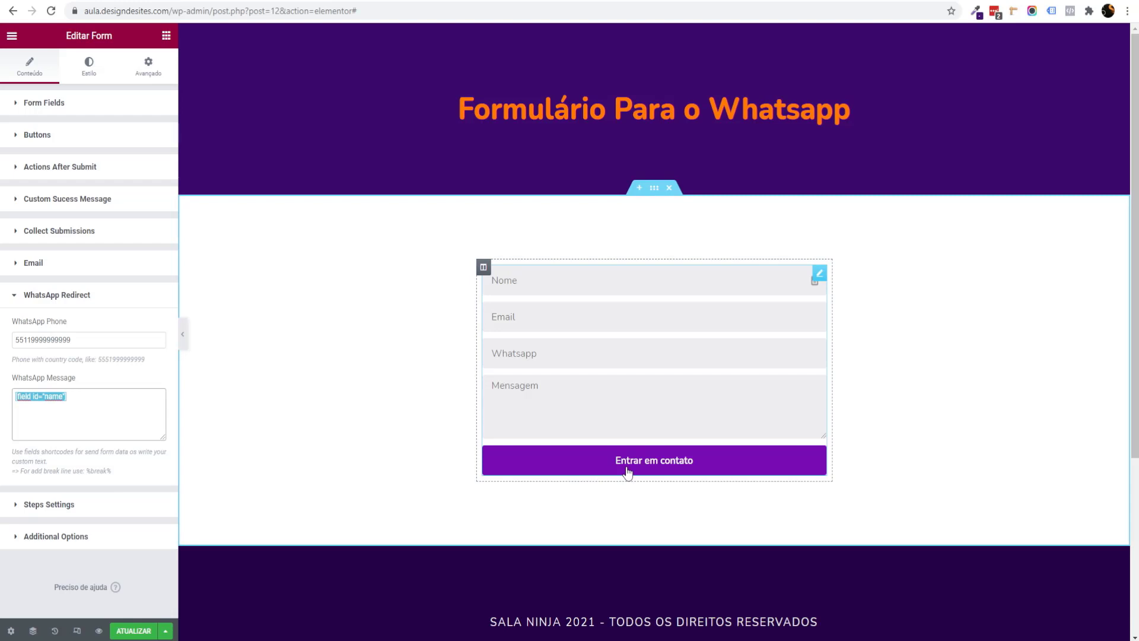
pyautogui.click(14, 402)
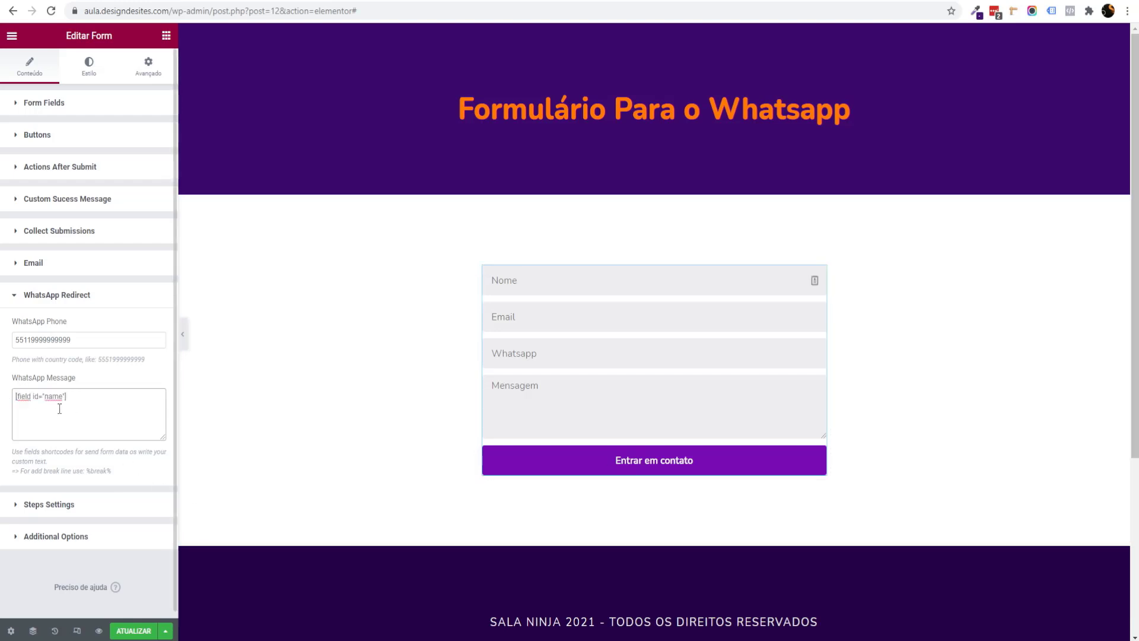
pyautogui.write('Nome:')
# Step: Add a second line 'Email: [field id="email"]' using the Email field's shortcode
pyautogui.click(69, 102)
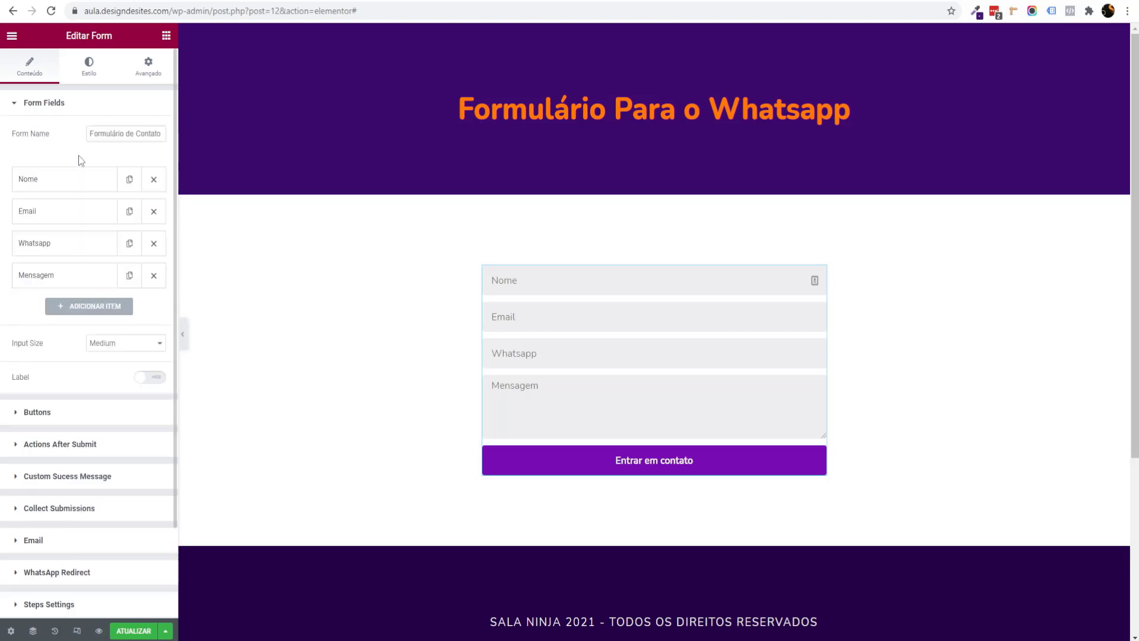
pyautogui.click(53, 218)
pyautogui.click(124, 242)
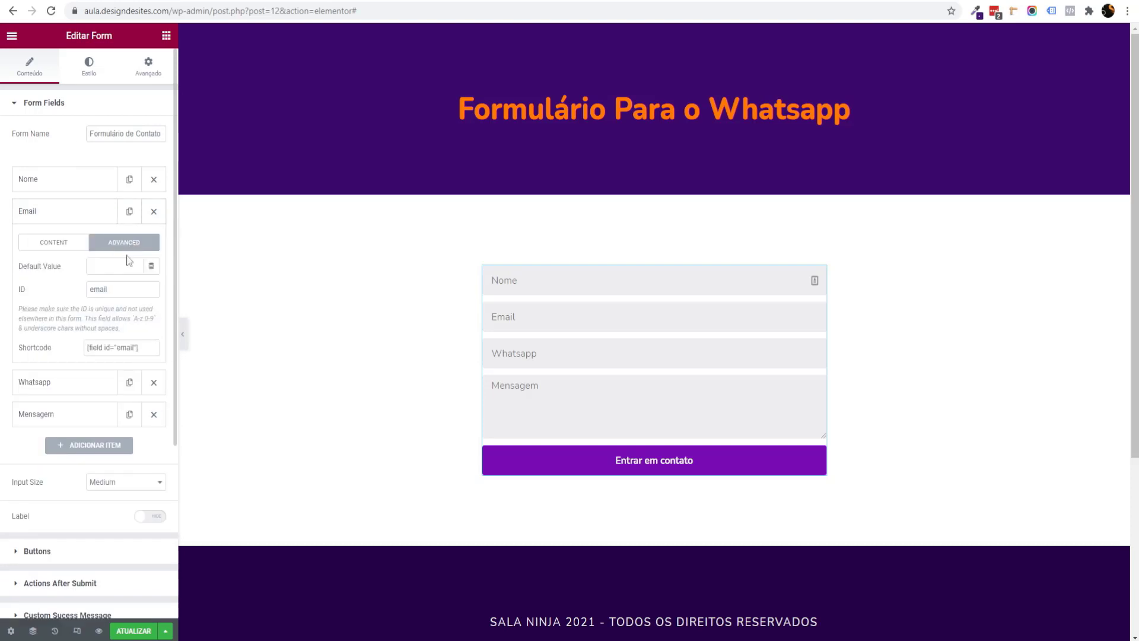
pyautogui.click(152, 349)
pyautogui.scroll(-5, 74, 468)
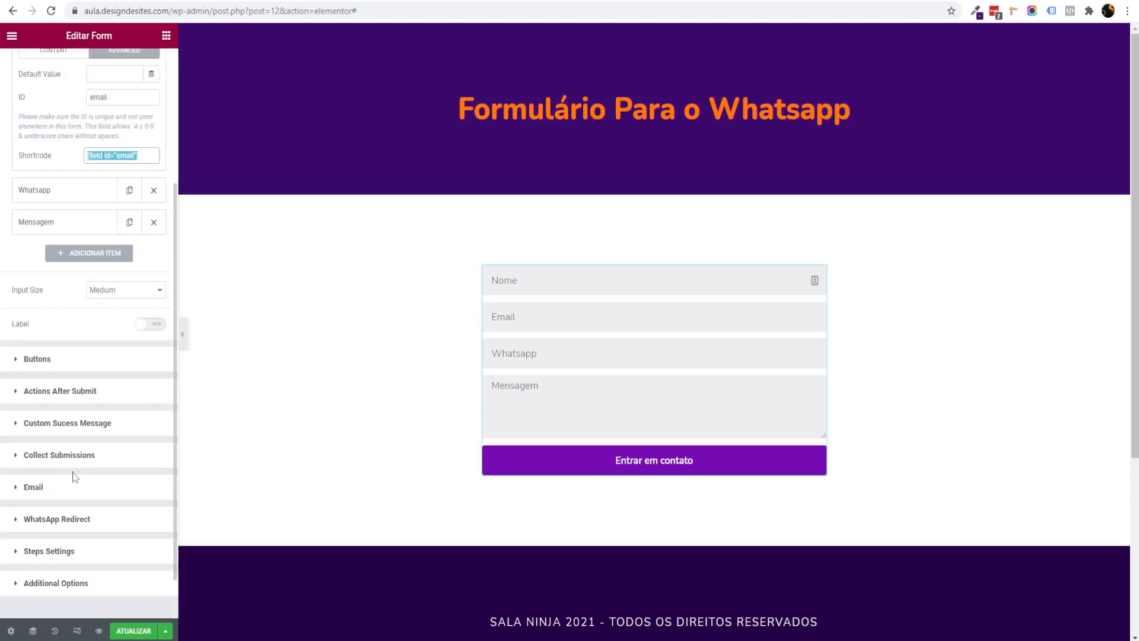
pyautogui.click(64, 522)
pyautogui.click(110, 414)
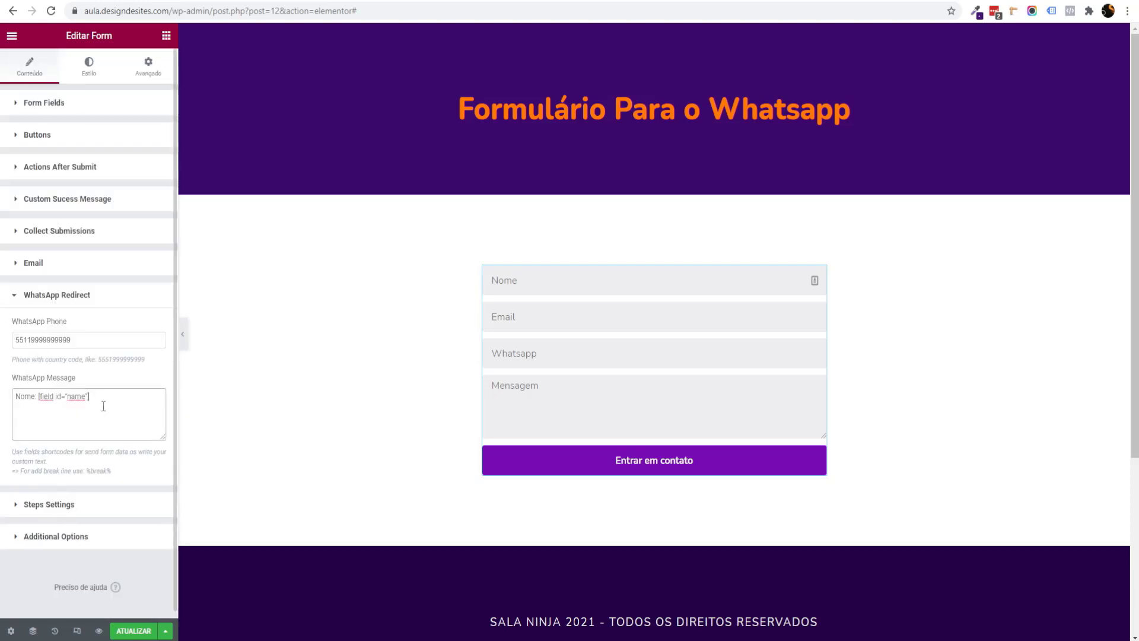
pyautogui.press('Return')
pyautogui.write('Email:')
pyautogui.hotkey('ctrl', 'v')
# Step: Copy the Whatsapp field's shortcode from its Advanced settings
pyautogui.click(562, 317)
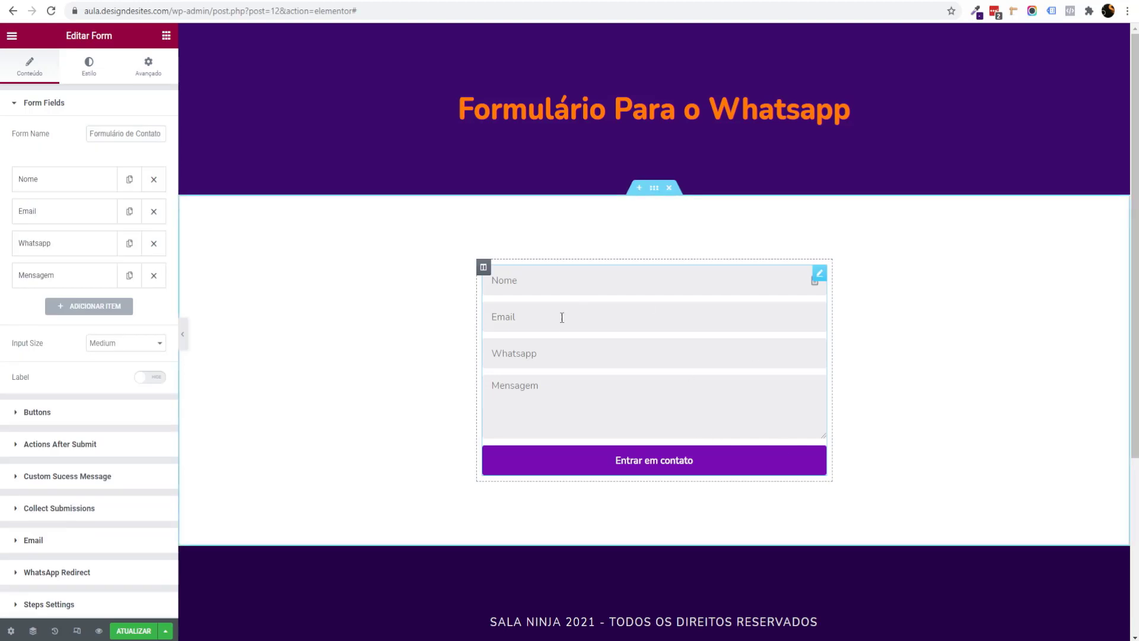
pyautogui.click(60, 244)
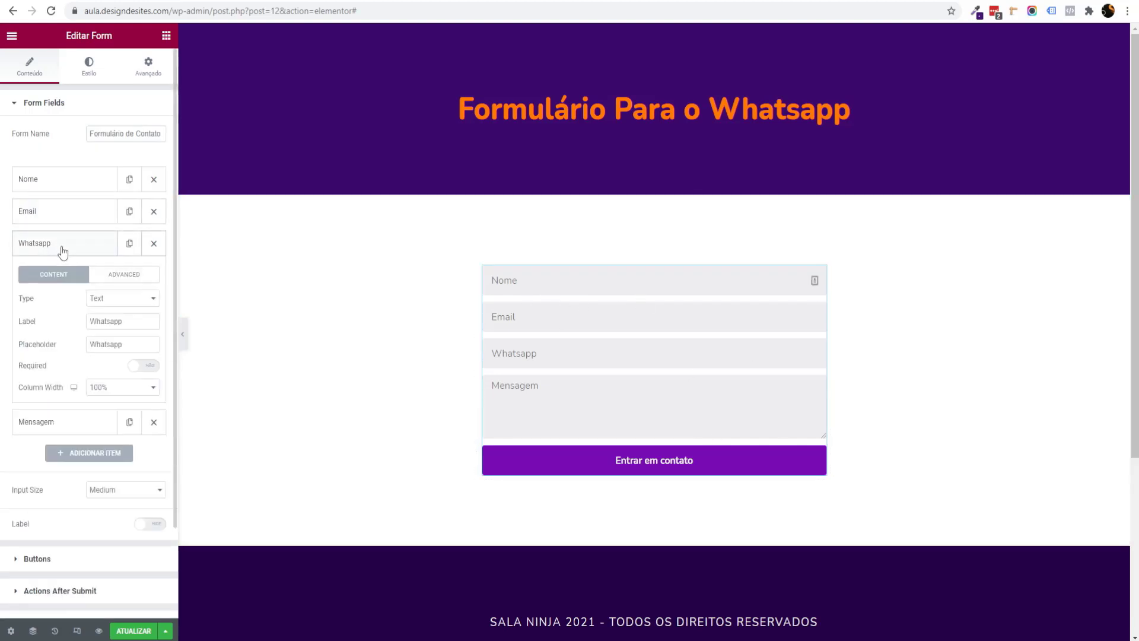
pyautogui.click(126, 276)
pyautogui.click(144, 378)
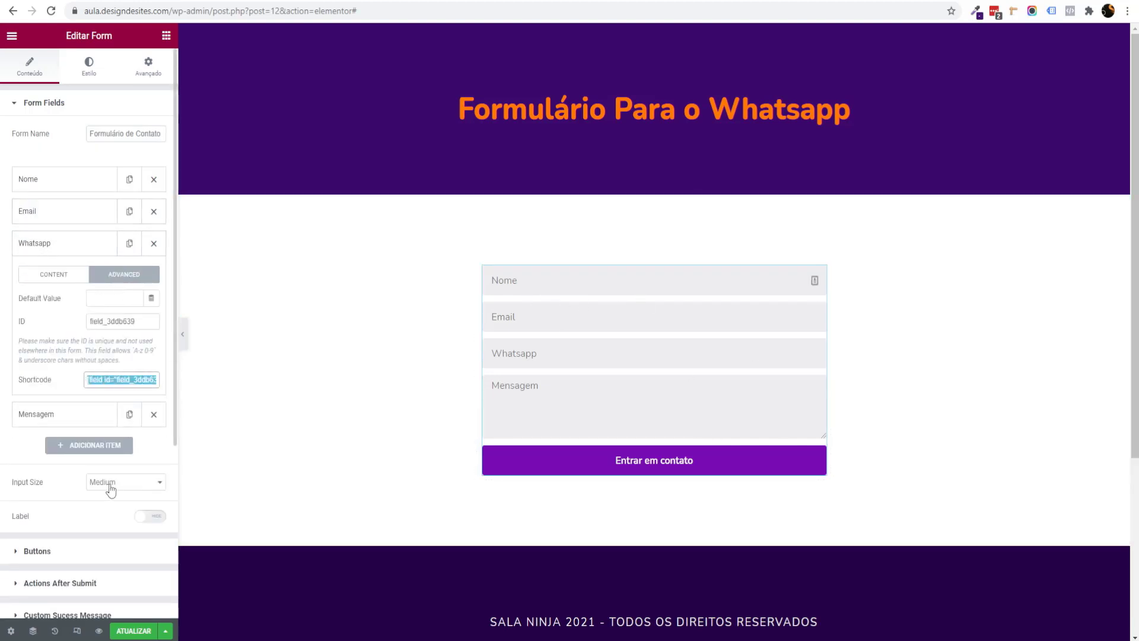
pyautogui.scroll(-2, 109, 485)
pyautogui.scroll(-2, 110, 489)
pyautogui.click(84, 468)
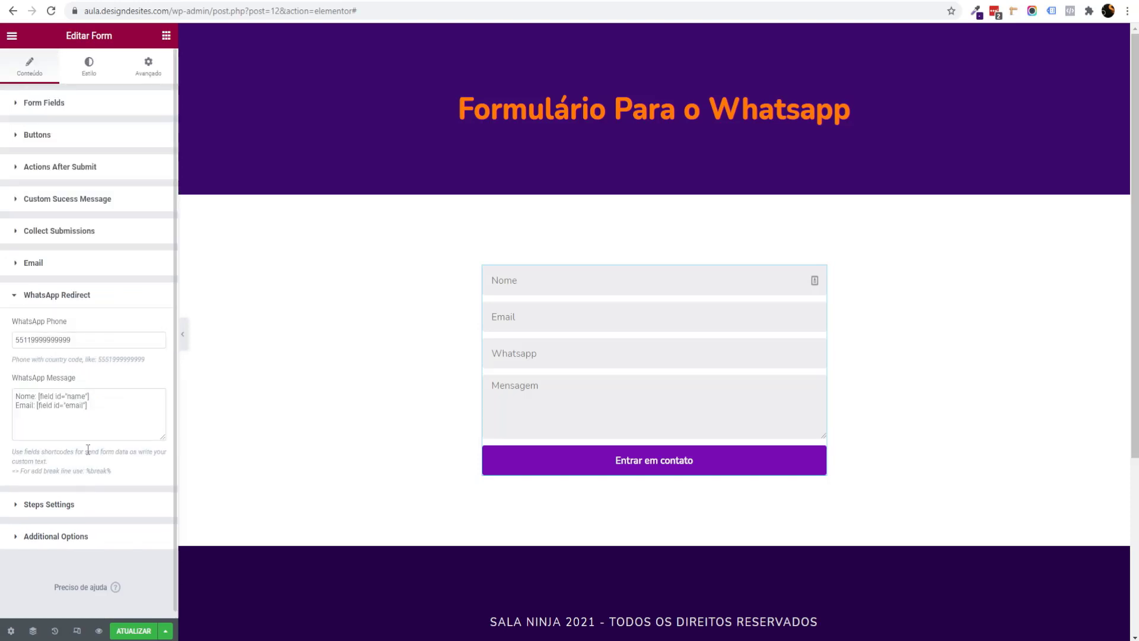
# Step: Add a 'Whatsapp:' line with the Whatsapp field's shortcode to the message
pyautogui.press('Return')
pyautogui.hotkey('ctrl', 'v')
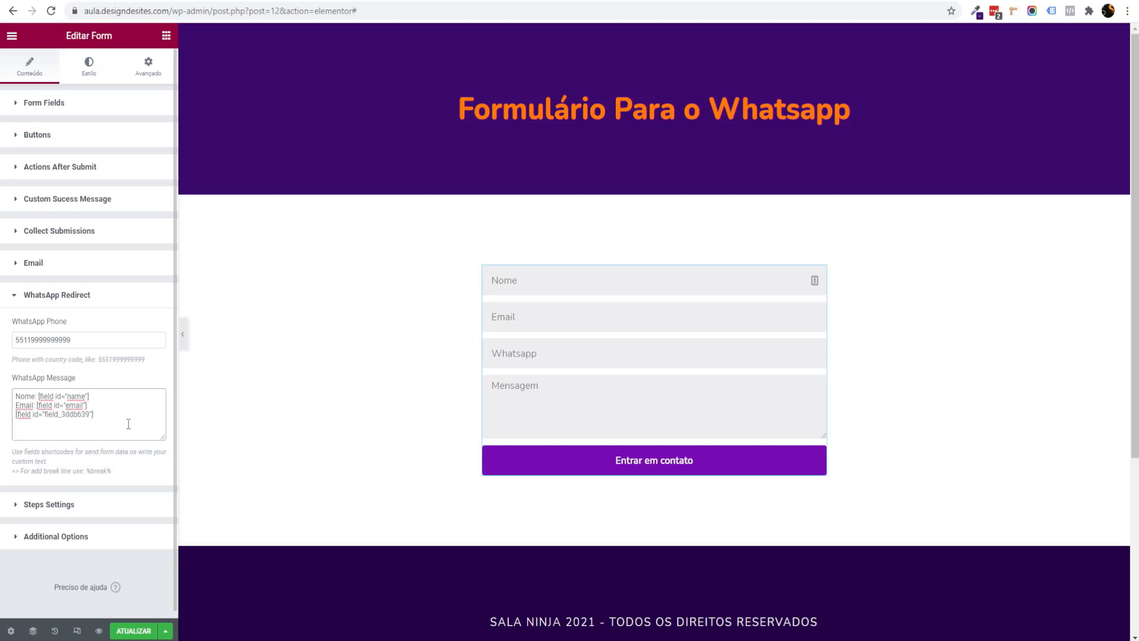
pyautogui.write('Whatsapp:')
# Step: Add a 'Mensagem: [field id="message"]' line and save the page
pyautogui.click(47, 104)
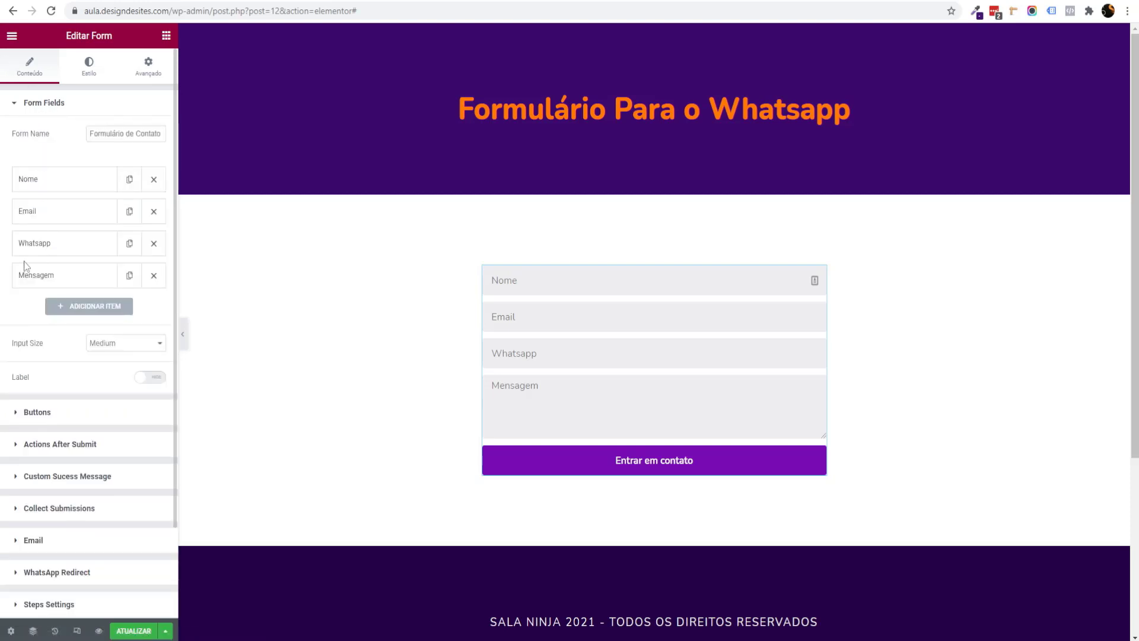
pyautogui.click(31, 274)
pyautogui.click(123, 309)
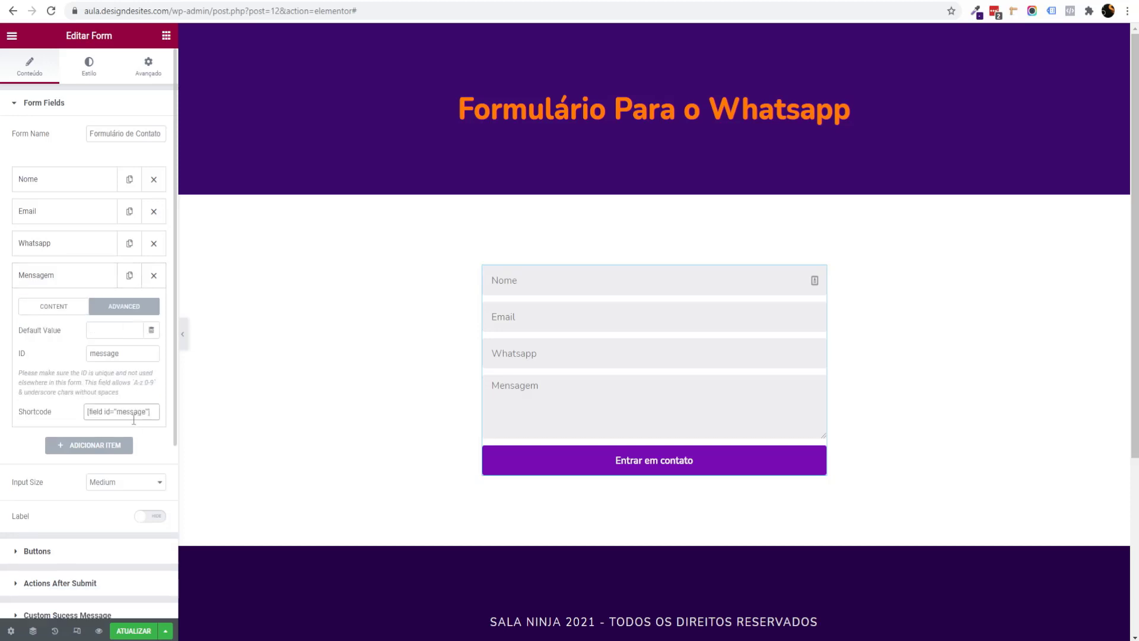
pyautogui.click(134, 415)
pyautogui.scroll(-4, 127, 437)
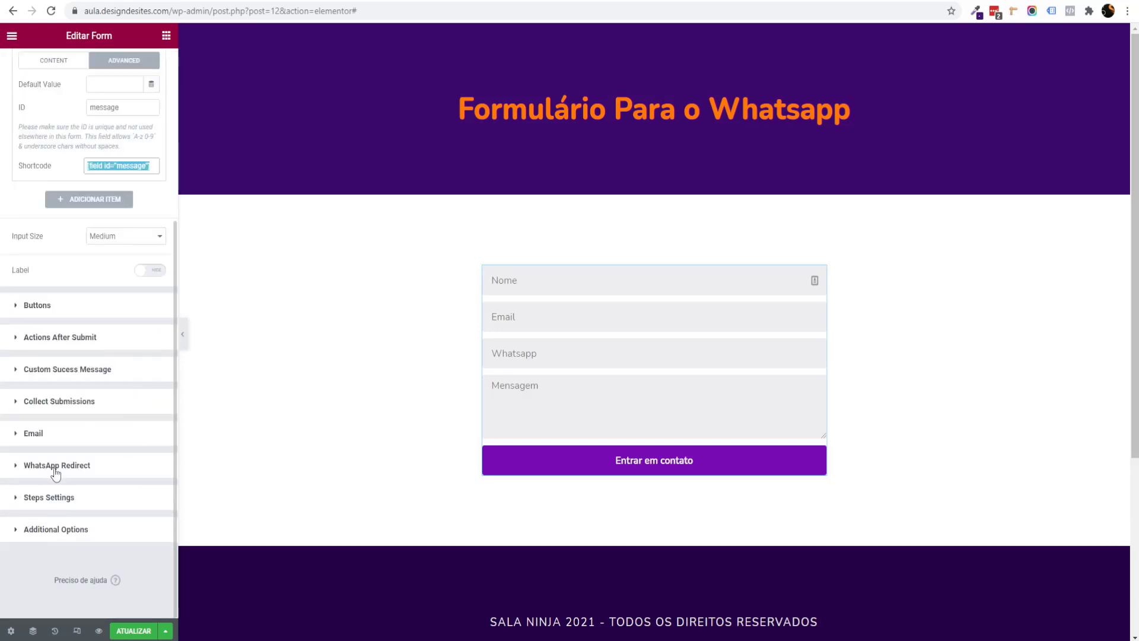
pyautogui.click(56, 475)
pyautogui.click(140, 416)
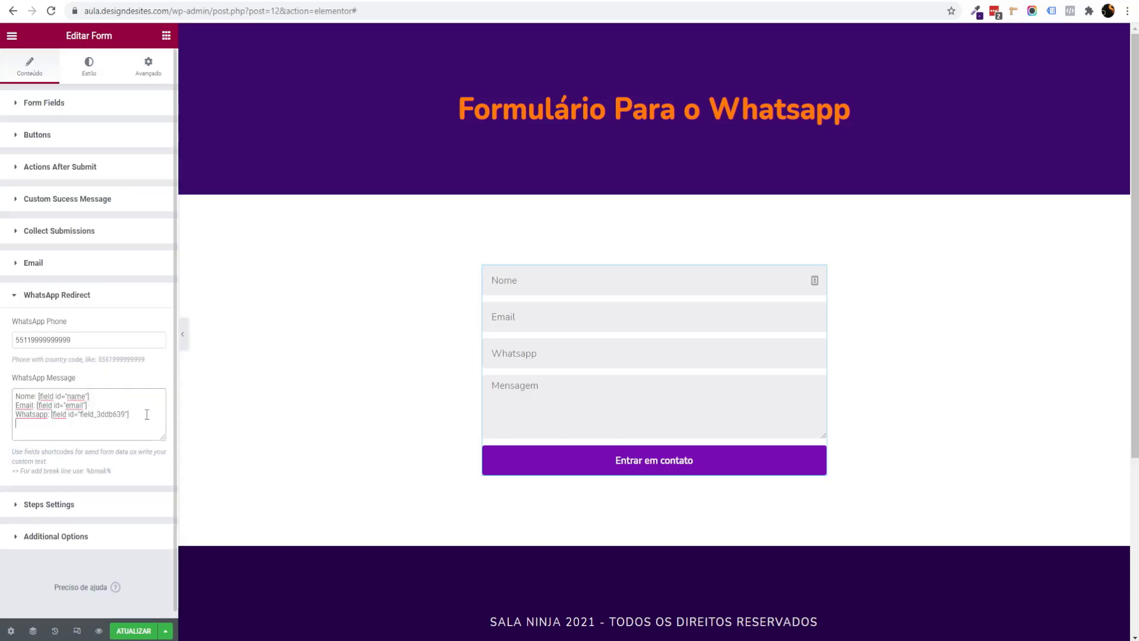
pyautogui.press('Return')
pyautogui.hotkey('ctrl', 'v')
pyautogui.write('Mensagem:')
pyautogui.click(133, 631)
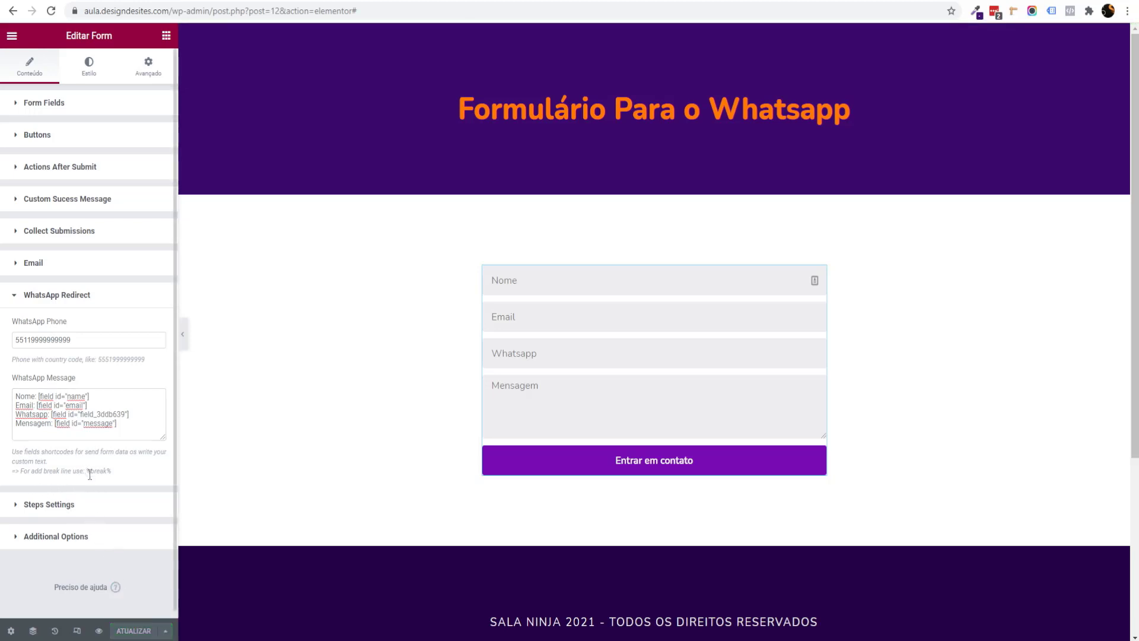
# Step: Copy %break% from the help text, append it to the message lines, and update the page
pyautogui.moveTo(87, 471); pyautogui.dragTo(110, 470)
pyautogui.rightClick(102, 473)
pyautogui.click(124, 480)
pyautogui.click(101, 394)
pyautogui.hotkey('ctrl', 'v')
pyautogui.hotkey('ctrl', 'v')
pyautogui.click(129, 414)
pyautogui.hotkey('ctrl', 'v')
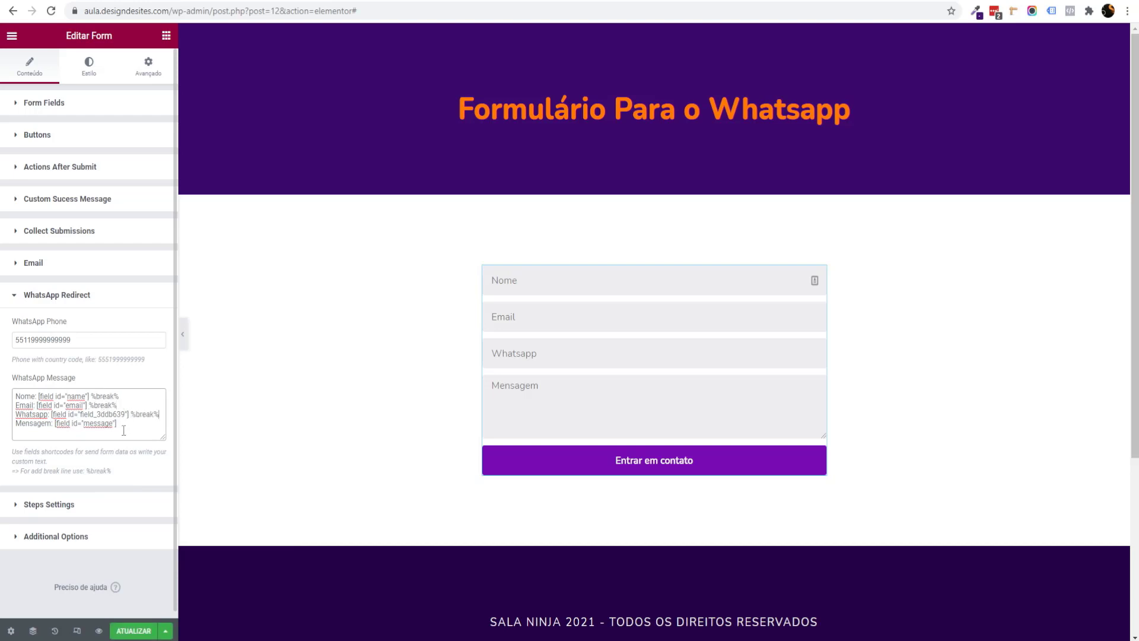
pyautogui.click(136, 630)
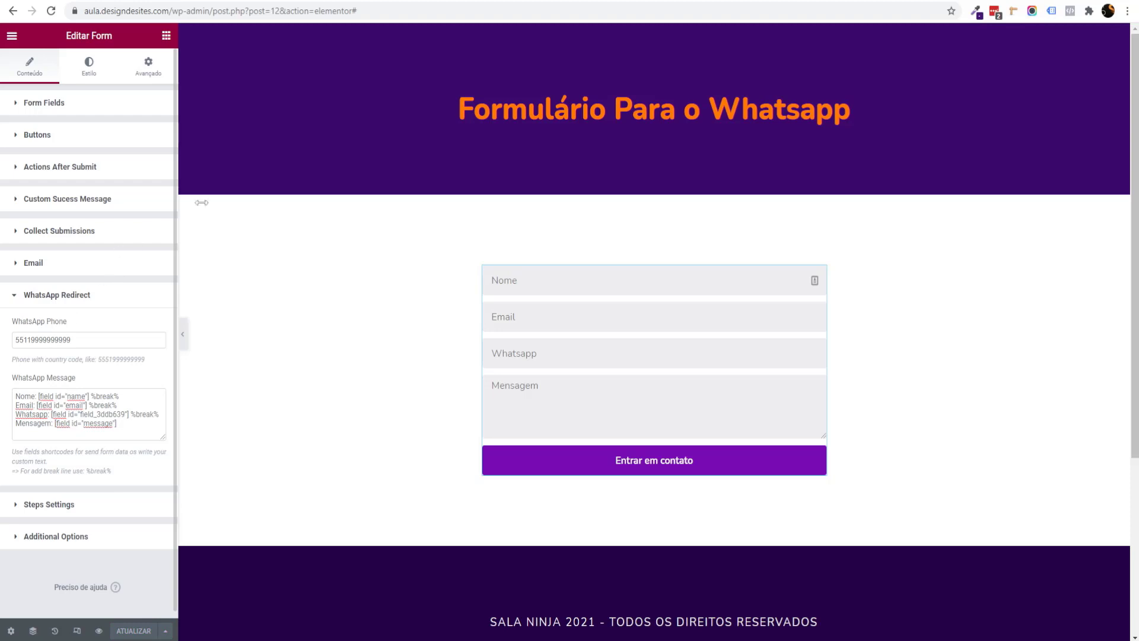
# Step: Copy the Ver página link and load the published page in a private window
pyautogui.click(12, 36)
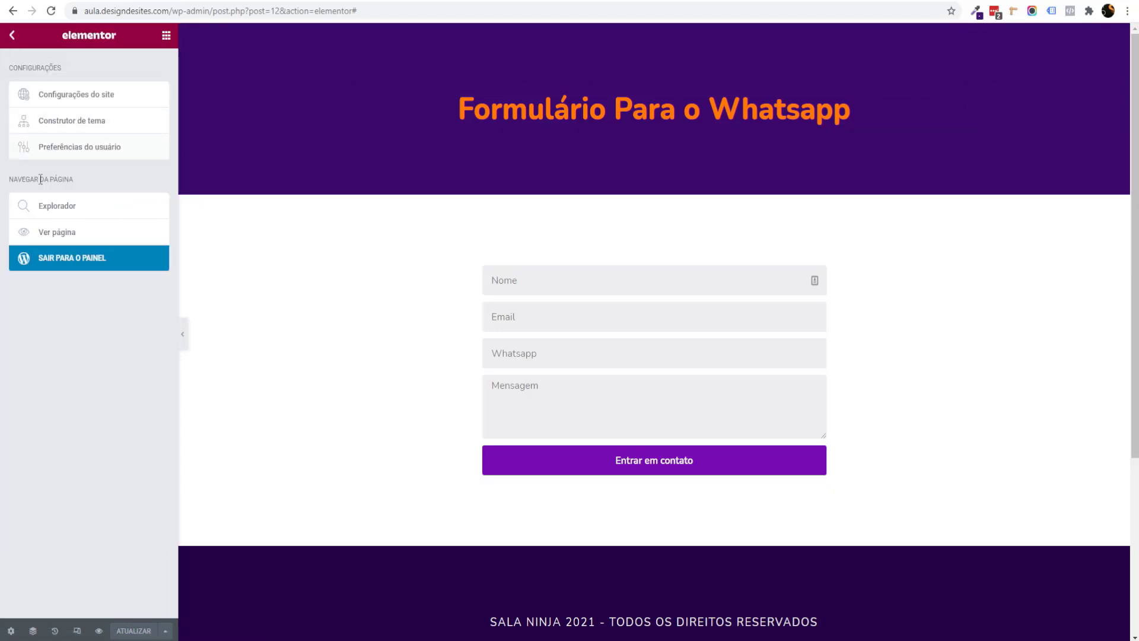
pyautogui.rightClick(67, 237)
pyautogui.click(95, 331)
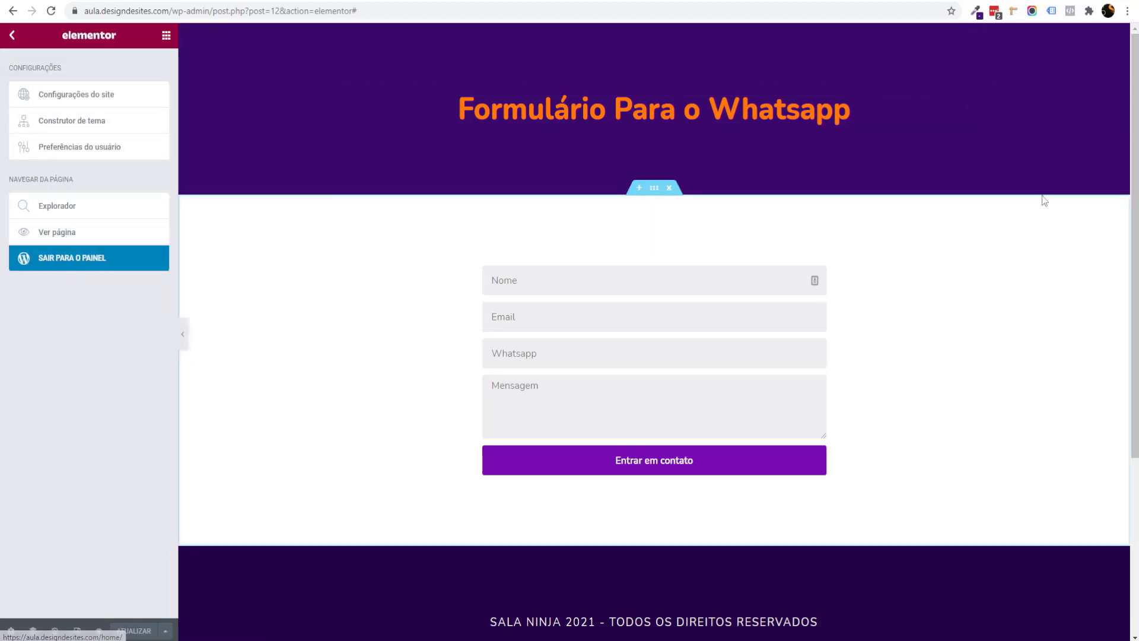
pyautogui.click(1126, 11)
pyautogui.click(1053, 61)
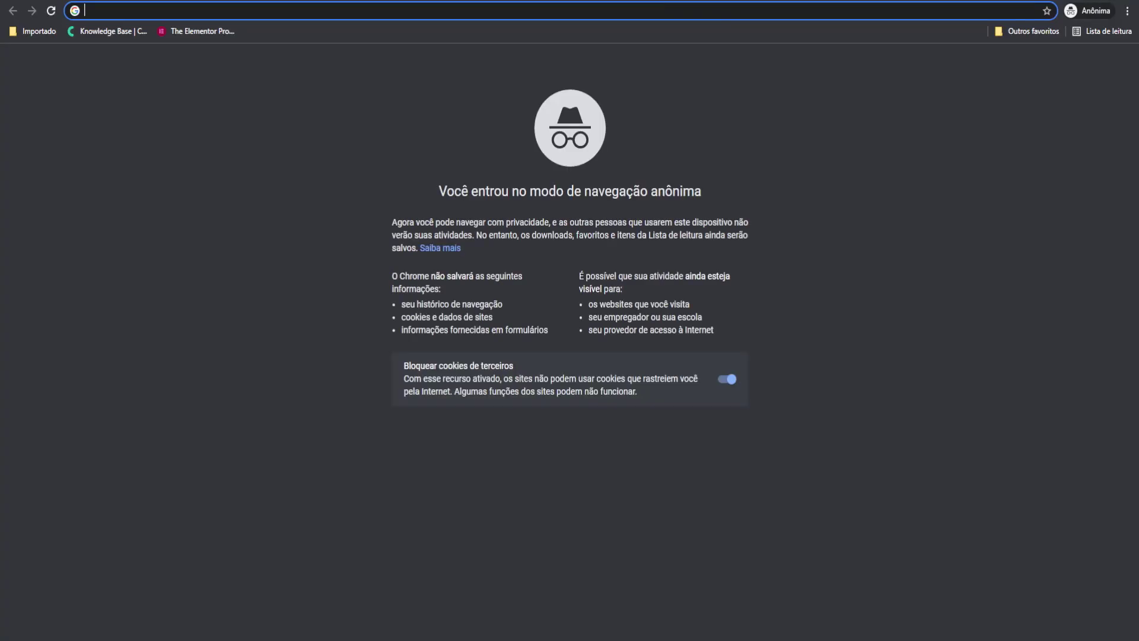
pyautogui.hotkey('ctrl', 'v')
pyautogui.press('Return')
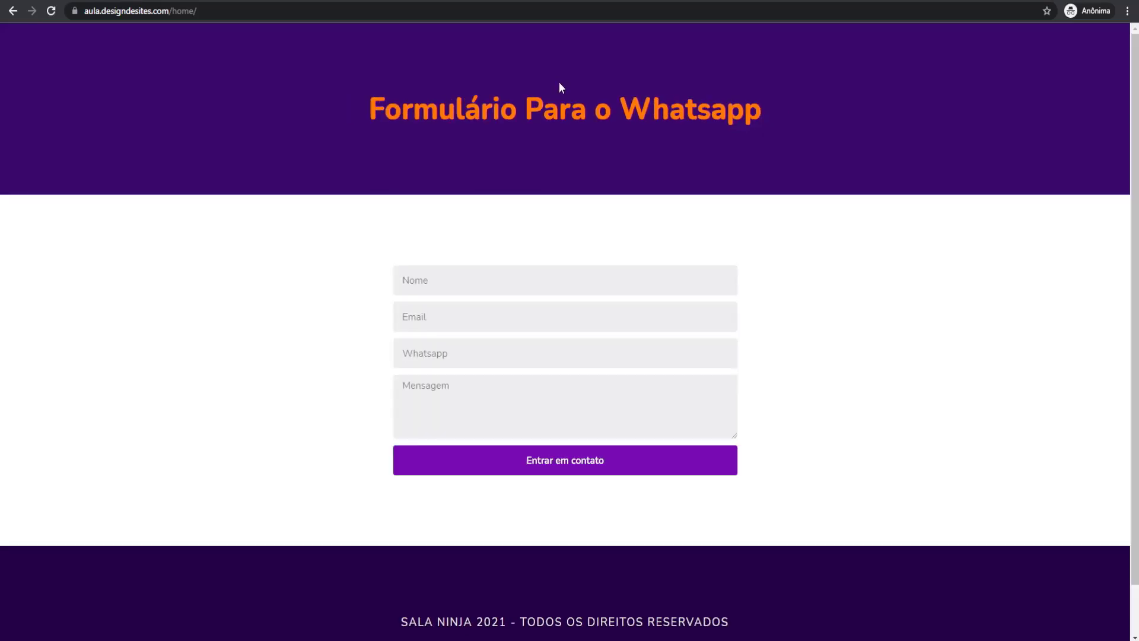
# Step: Fill the form with a test name, e-mail, phone number and message, then submit it
pyautogui.press('Tab')
pyautogui.press('Tab')
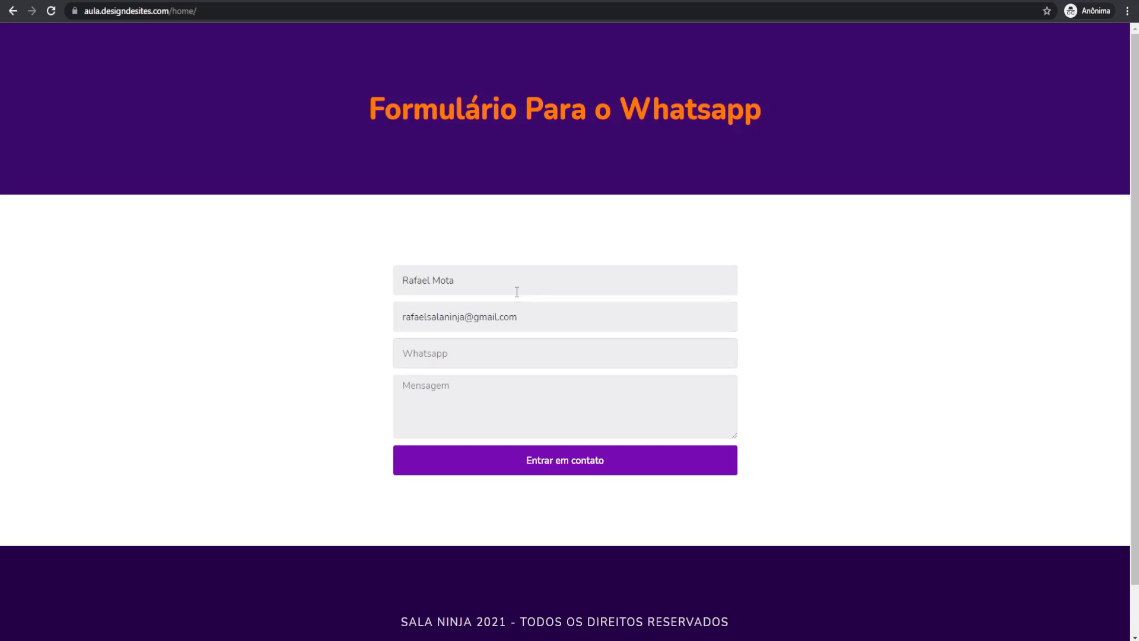
pyautogui.write('119999999999')
pyautogui.press('Tab')
pyautogui.write('Opa Rafa')
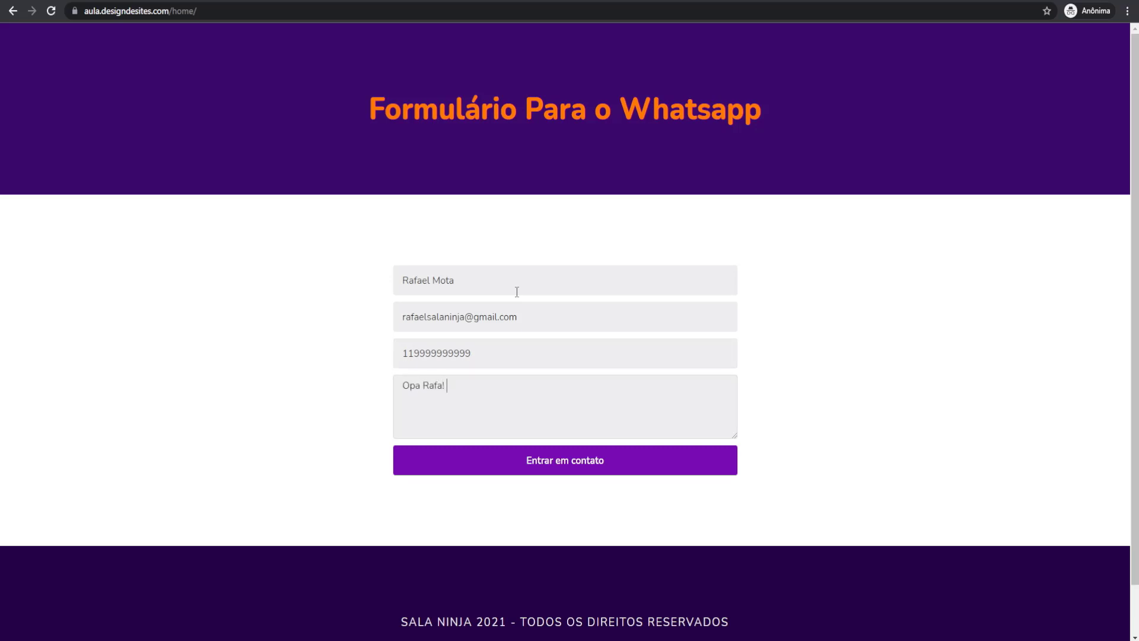
pyautogui.write('ar uma loja virtual. Pode me ajudar?')
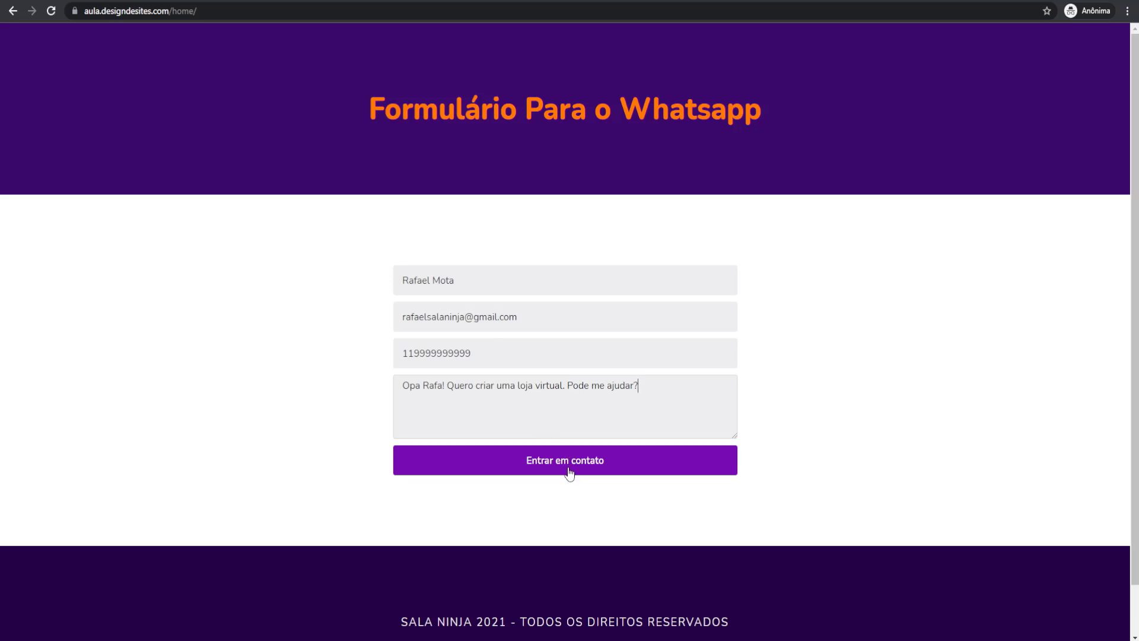
pyautogui.click(565, 467)
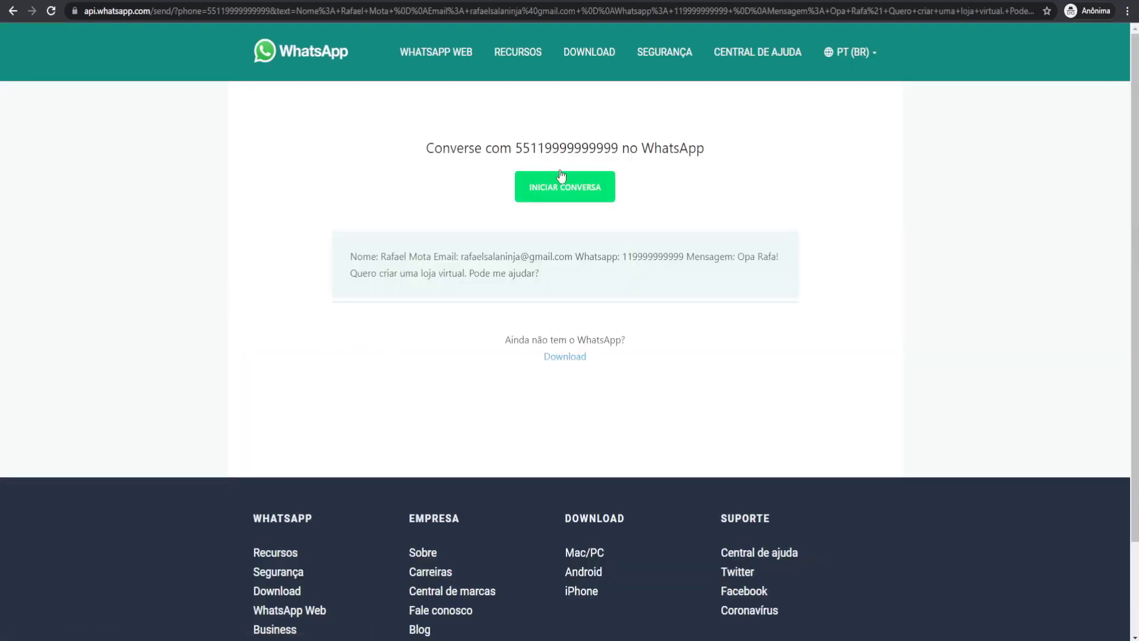
# Step: Verify the WhatsApp send page shows the number and Nome, Email, Whatsapp, Mensagem lines, then close it
pyautogui.moveTo(516, 147); pyautogui.dragTo(626, 151)
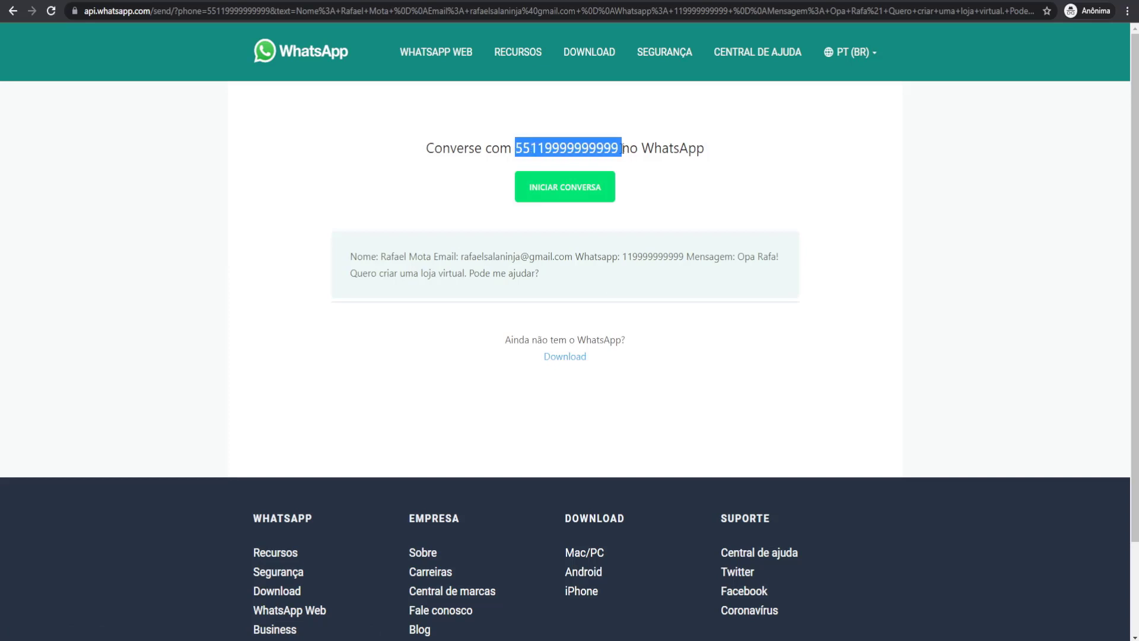
pyautogui.click(716, 230)
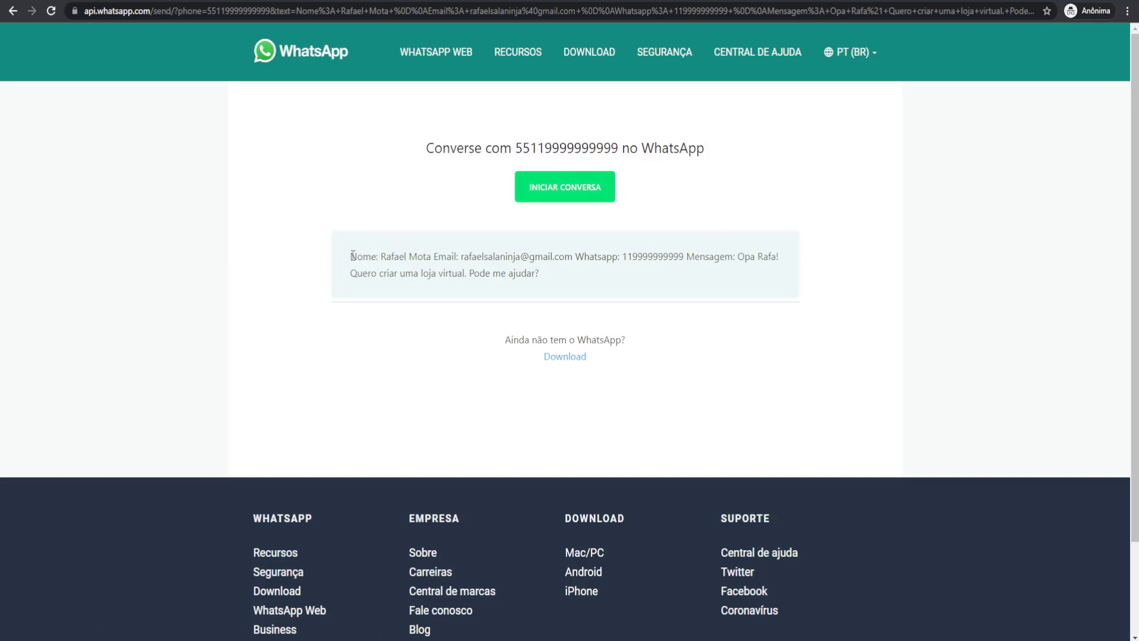
pyautogui.moveTo(352, 256); pyautogui.dragTo(718, 308)
pyautogui.click(404, 263)
pyautogui.click(577, 278)
pyautogui.click(691, 286)
pyautogui.click(718, 310)
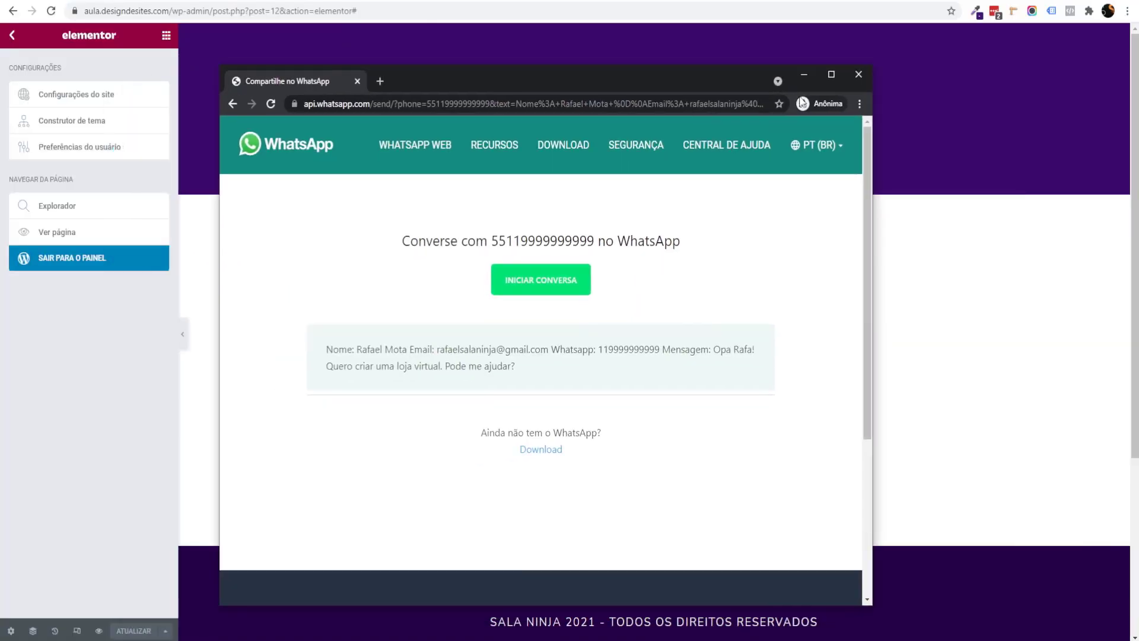
pyautogui.hotkey('ctrl', 'w')
# Step: Reselect the form widget and review its Actions After Submit list
pyautogui.click(663, 321)
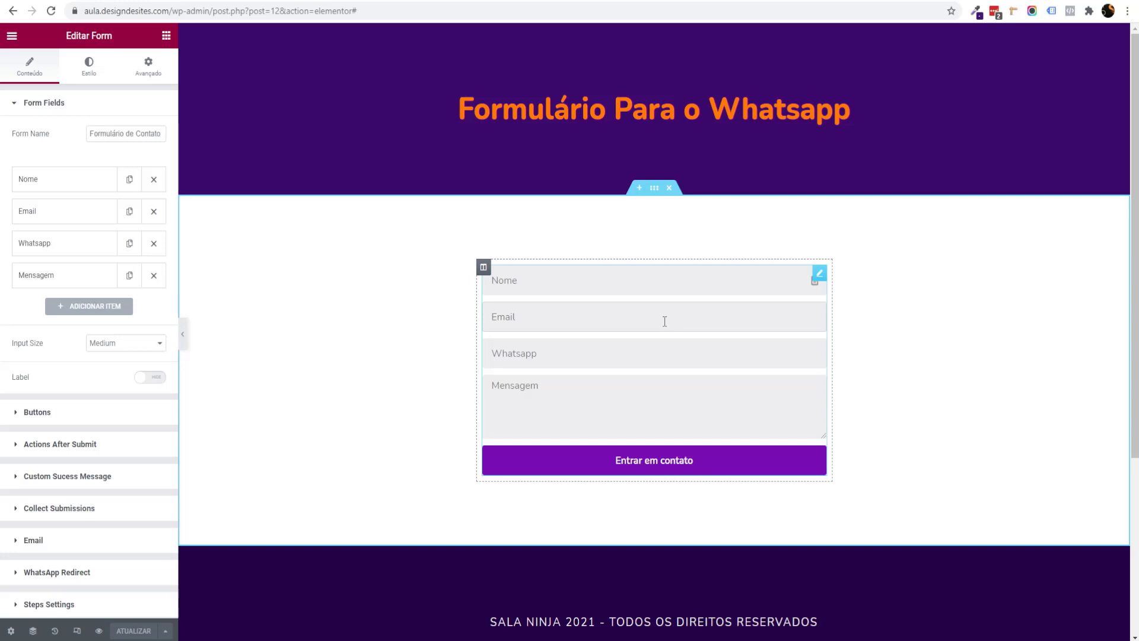
pyautogui.scroll(-1, 71, 469)
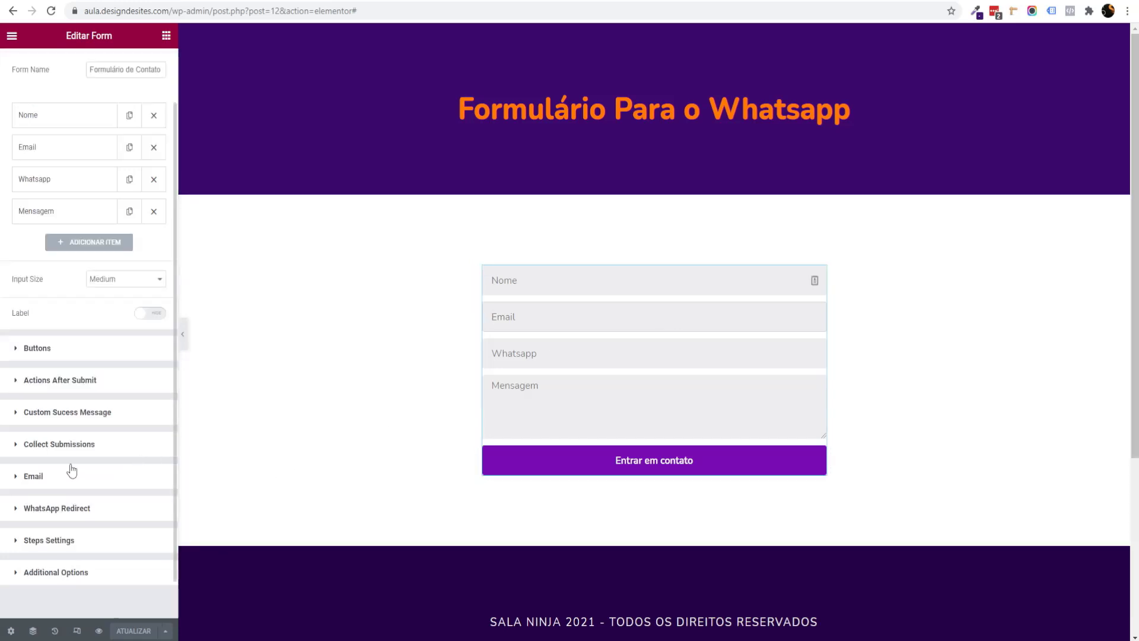
pyautogui.click(97, 383)
pyautogui.click(129, 222)
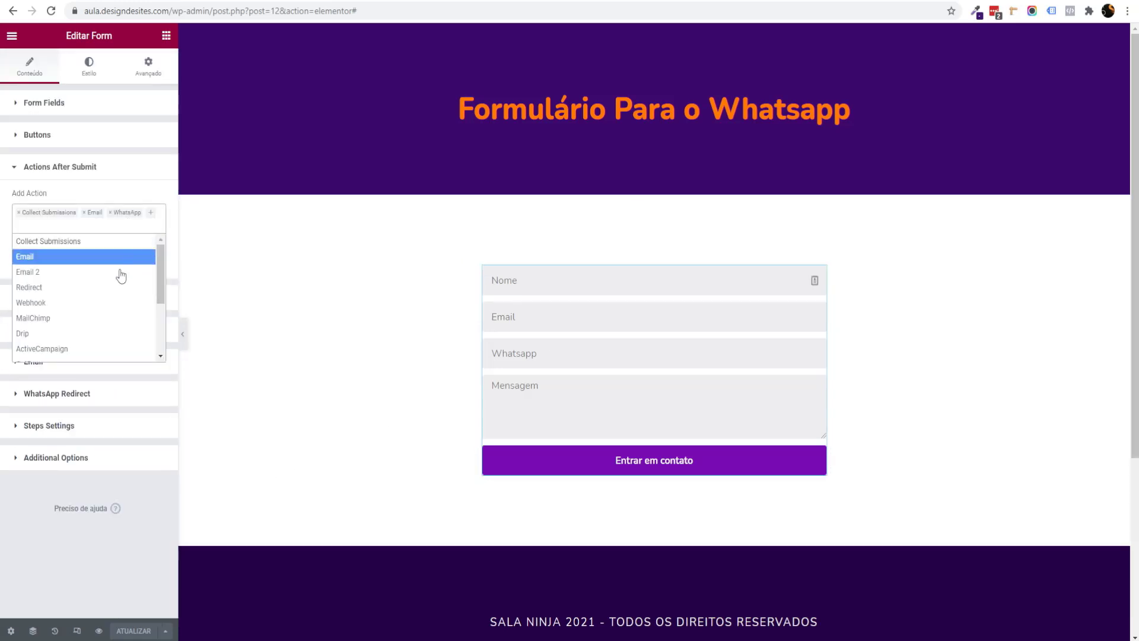
pyautogui.scroll(-4, 113, 284)
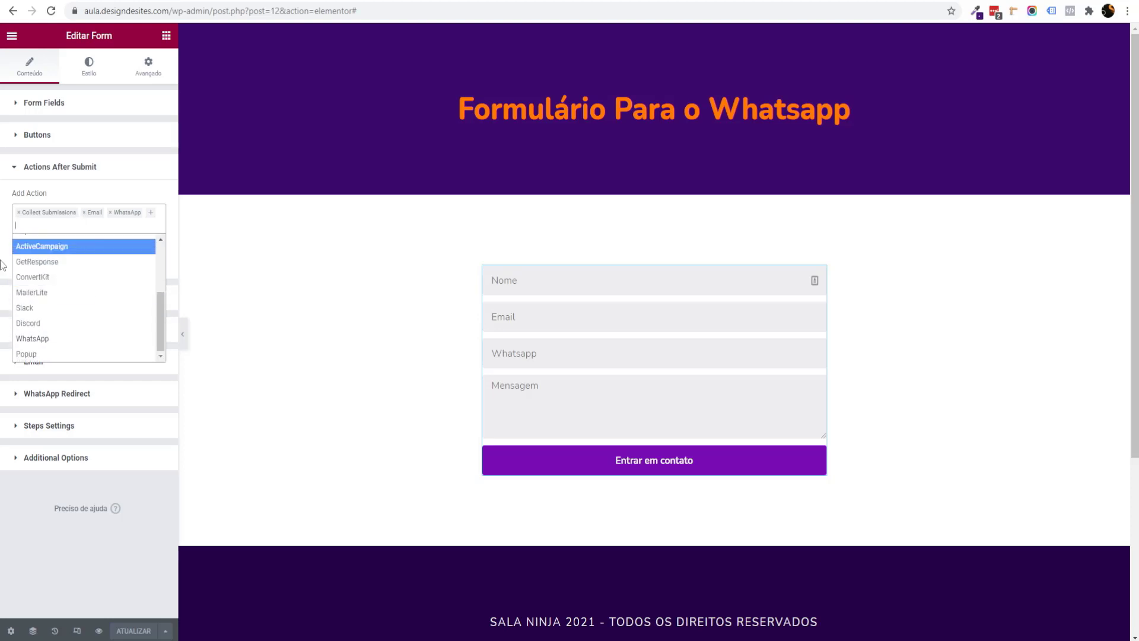
pyautogui.click(104, 222)
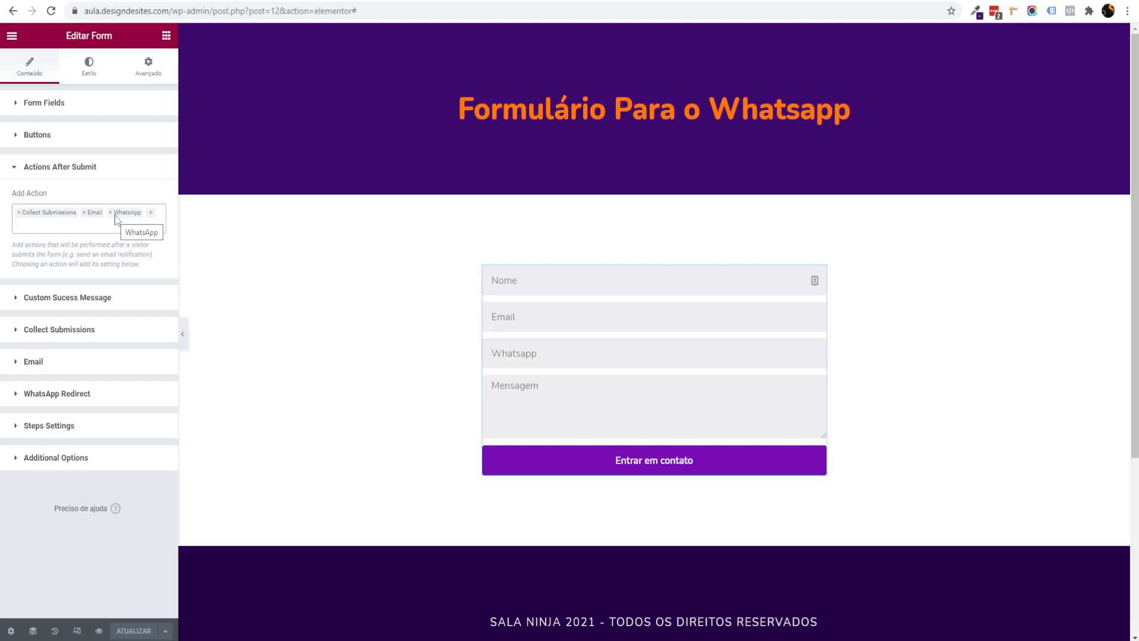
pyautogui.click(112, 223)
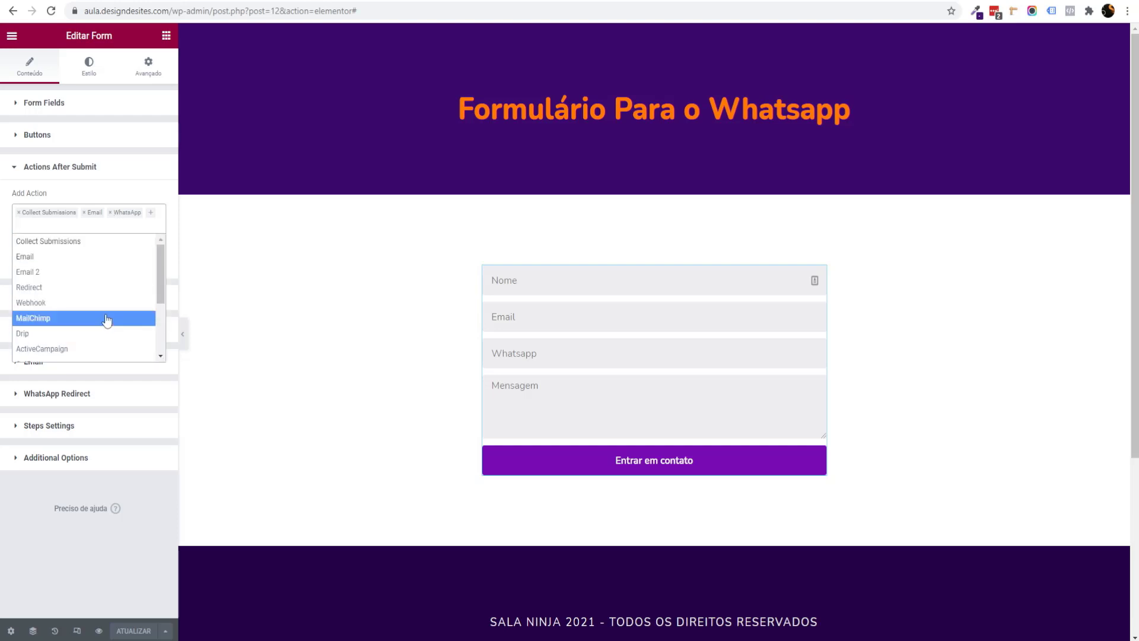
pyautogui.scroll(-2, 137, 332)
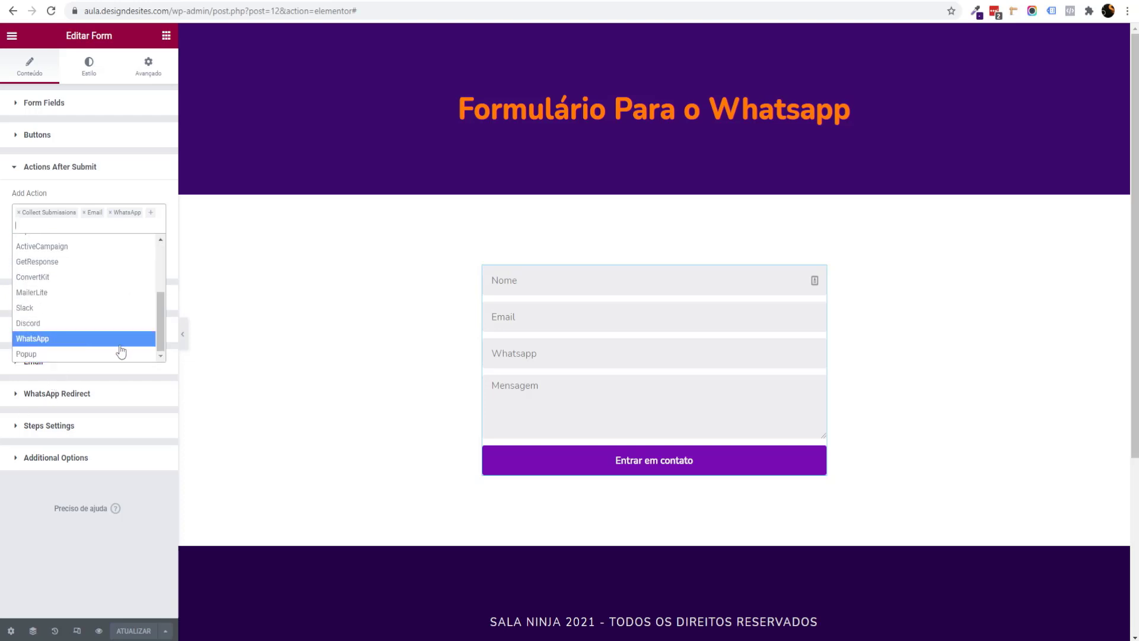
# Step: Look over the WhatsApp message, then show the Custom Success Message template field
pyautogui.click(35, 394)
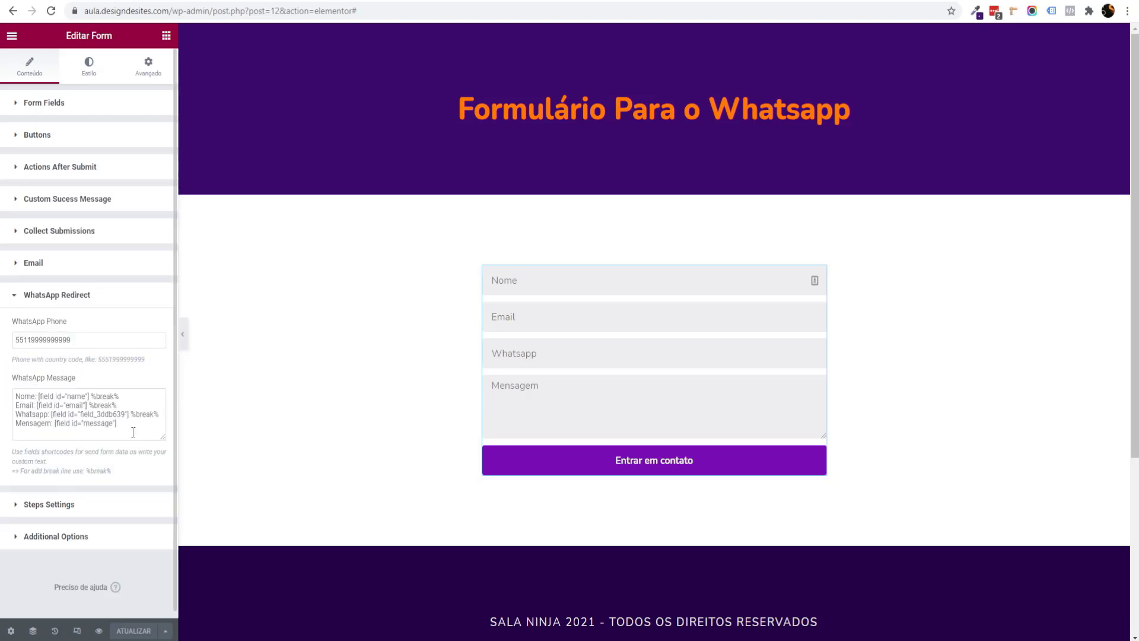
pyautogui.moveTo(132, 432); pyautogui.dragTo(2, 399)
pyautogui.click(2, 386)
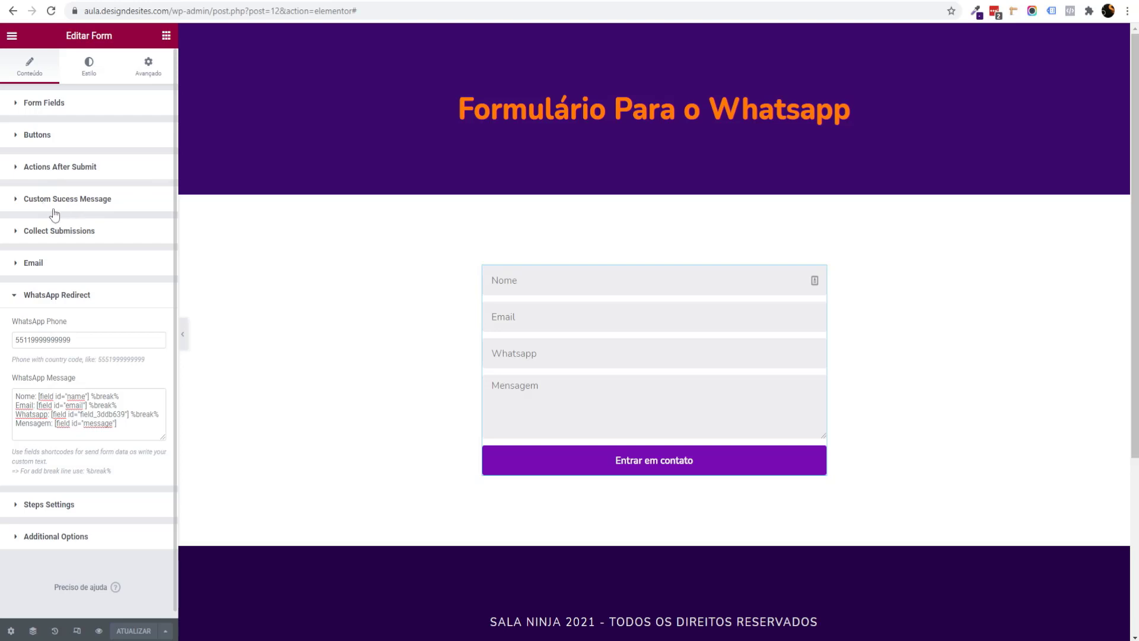
pyautogui.click(80, 203)
pyautogui.click(80, 282)
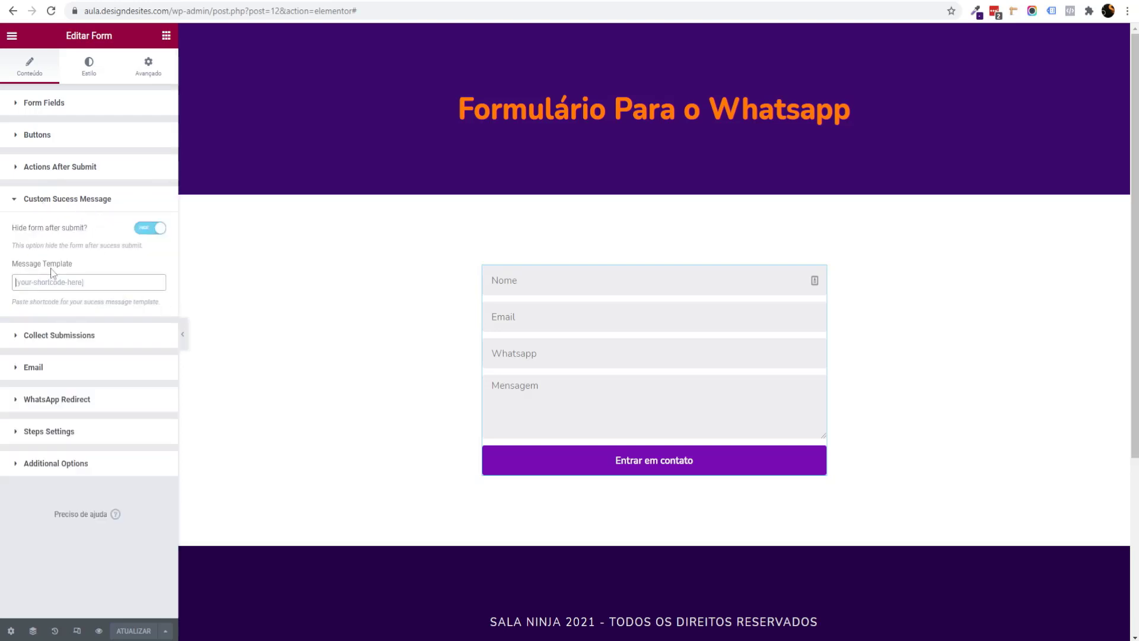